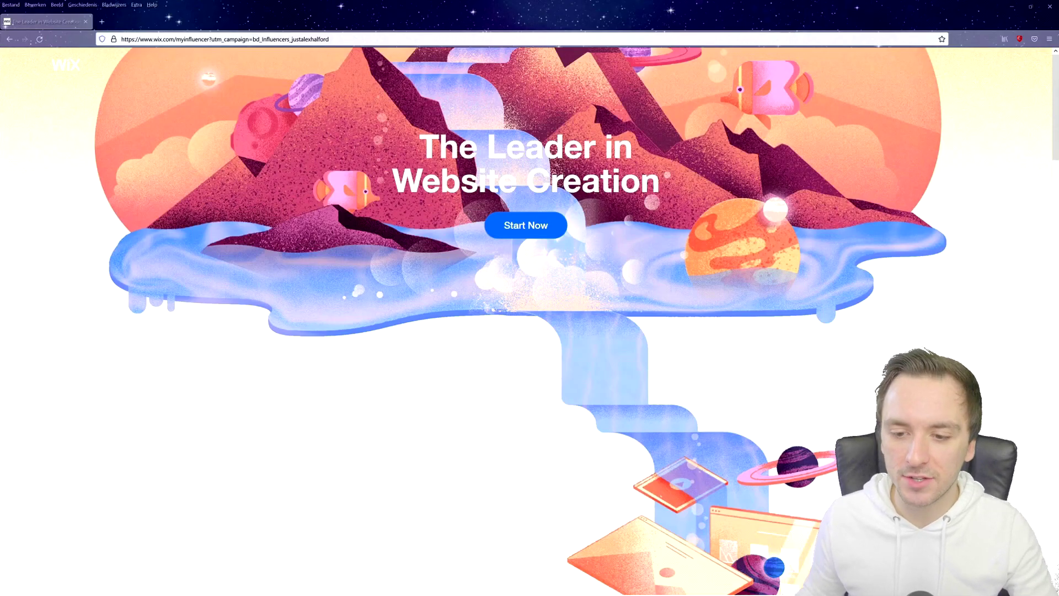
Create a new site from My Sites and enter 'blog' as the website type.
{"action": "left_click", "coordinate": [526, 226]}
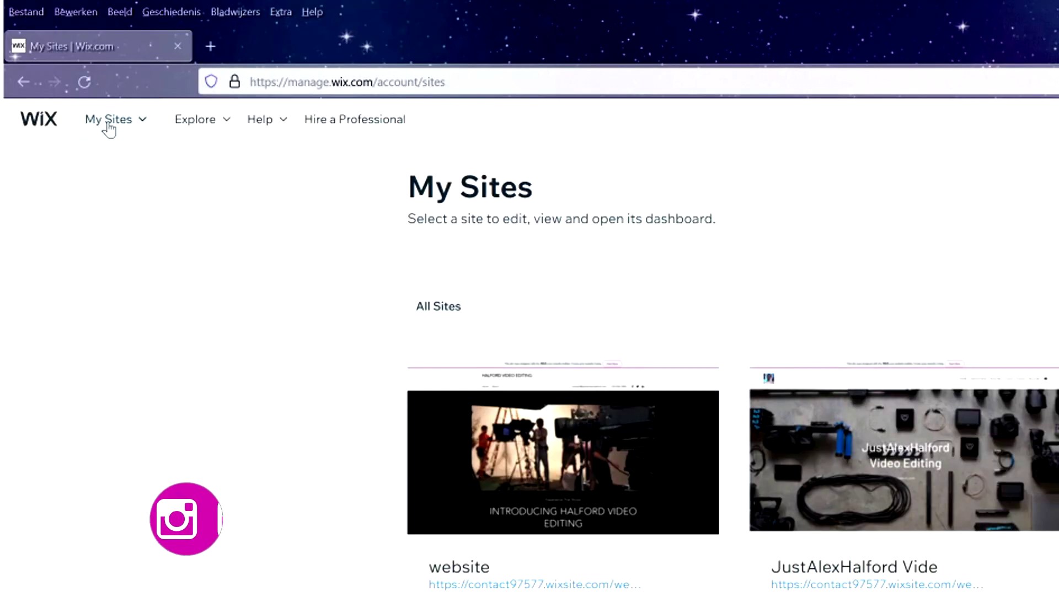
{"action": "left_click", "coordinate": [108, 124]}
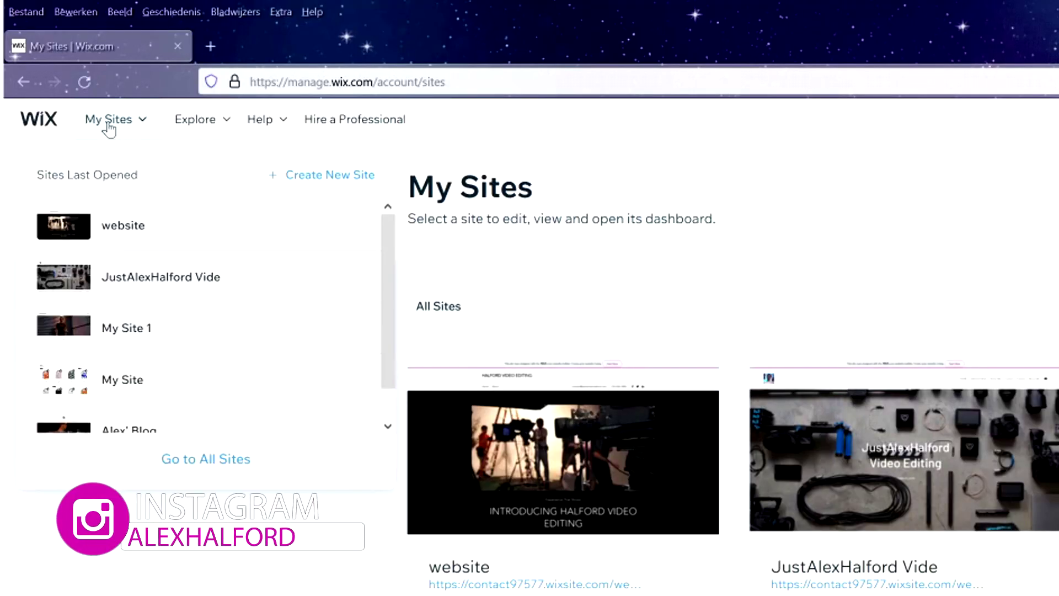
{"action": "left_click", "coordinate": [328, 180]}
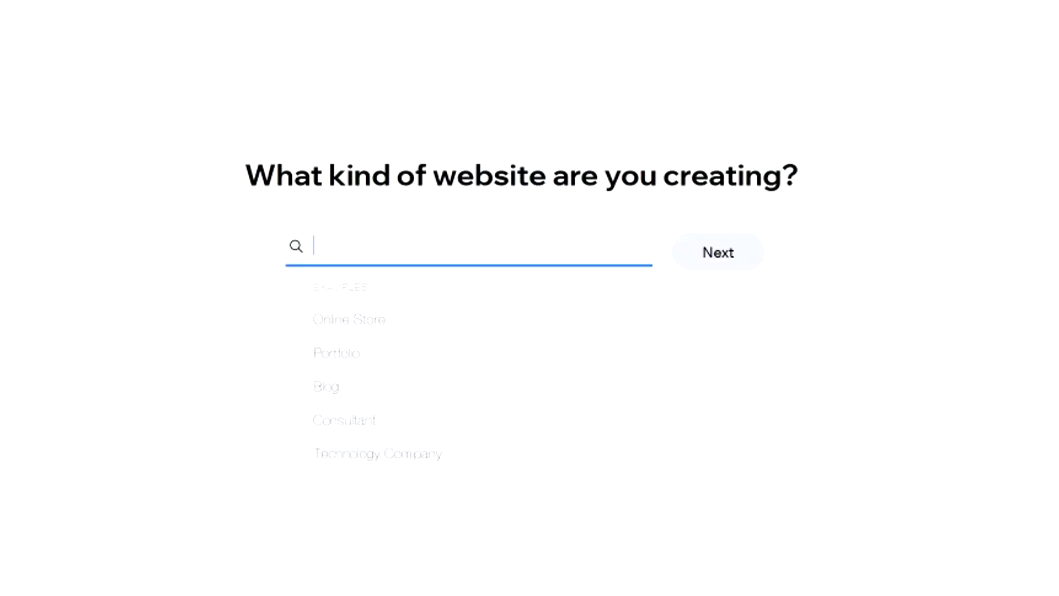
{"action": "type", "text": "blog"}
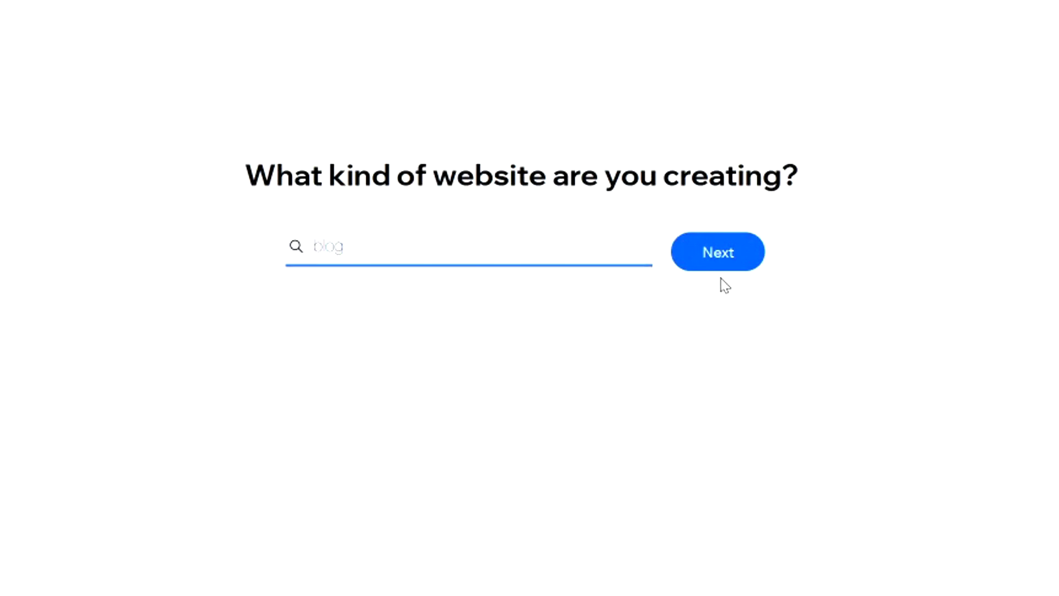
{"action": "key", "text": "Return"}
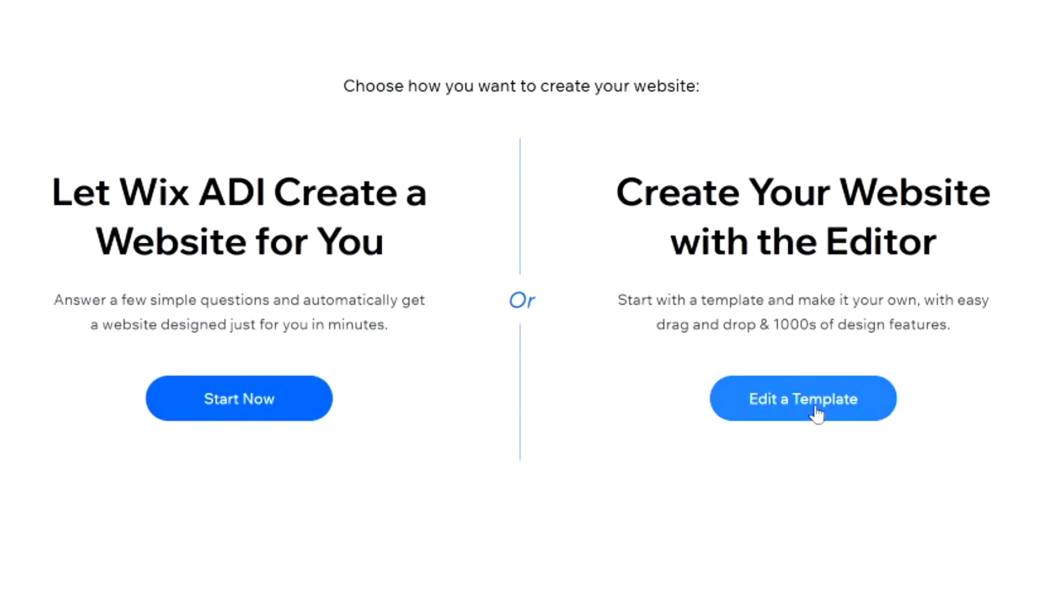
Choose Edit a Template and open the first Personal Blog template, Turning Heads, in the Editor.
{"action": "left_click", "coordinate": [816, 413]}
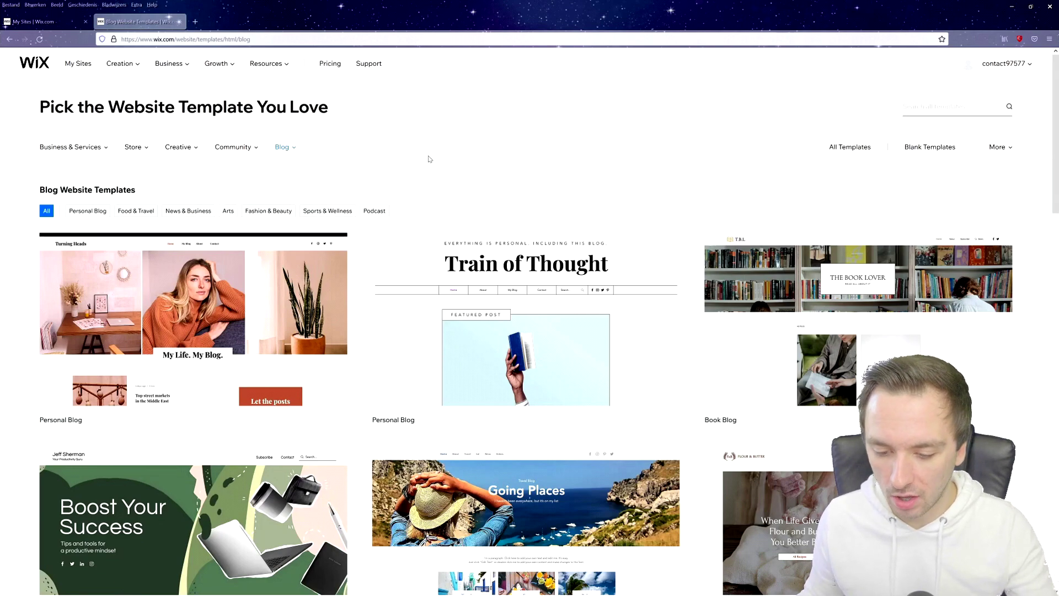
{"action": "scroll", "coordinate": [428, 159], "scroll_direction": "down", "scroll_amount": 6}
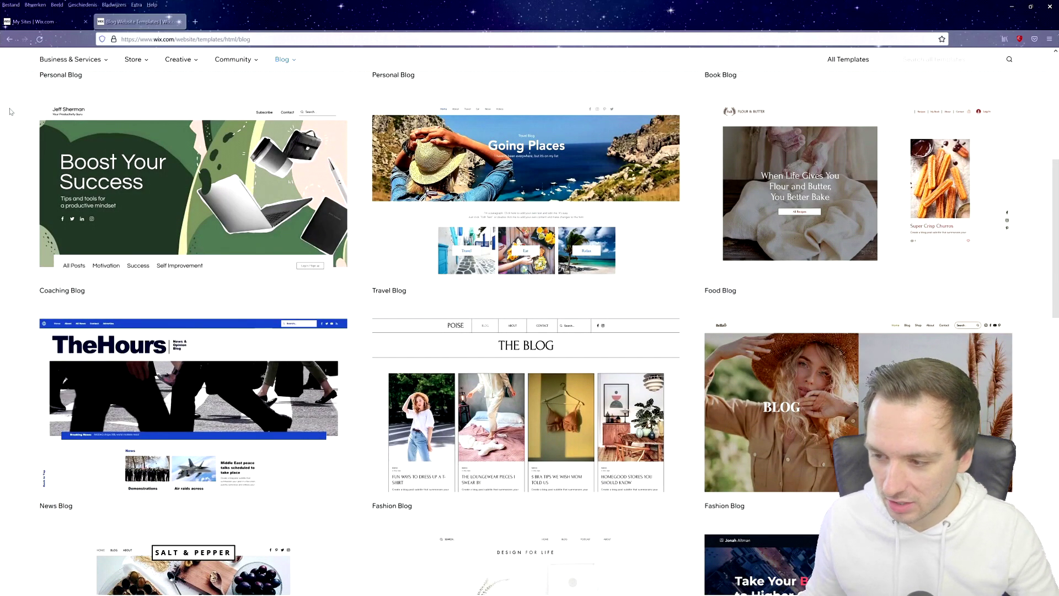
{"action": "scroll", "coordinate": [511, 401], "scroll_direction": "down", "scroll_amount": 7}
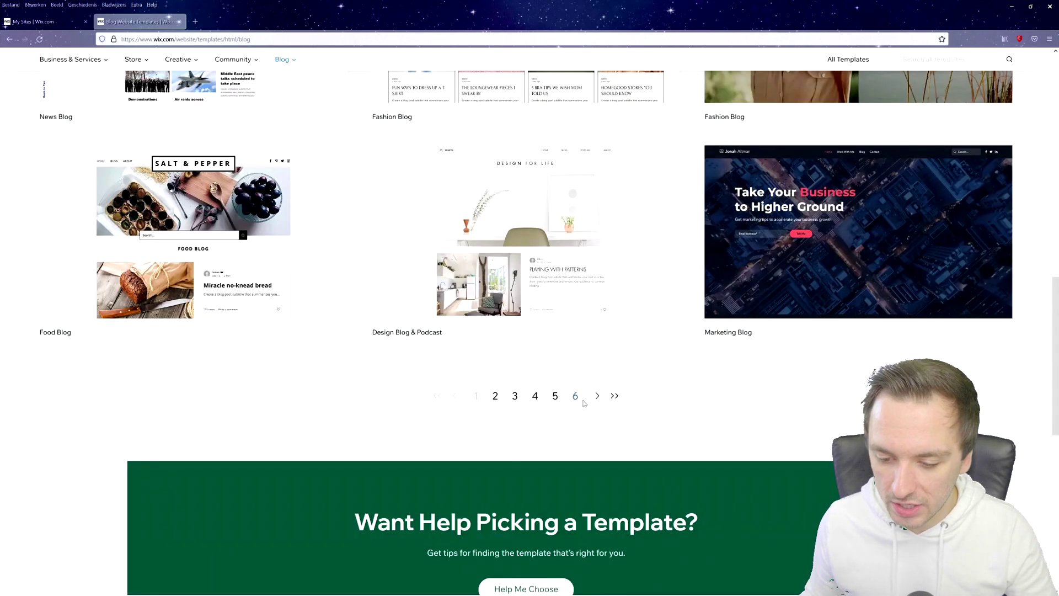
{"action": "mouse_move", "coordinate": [499, 300]}
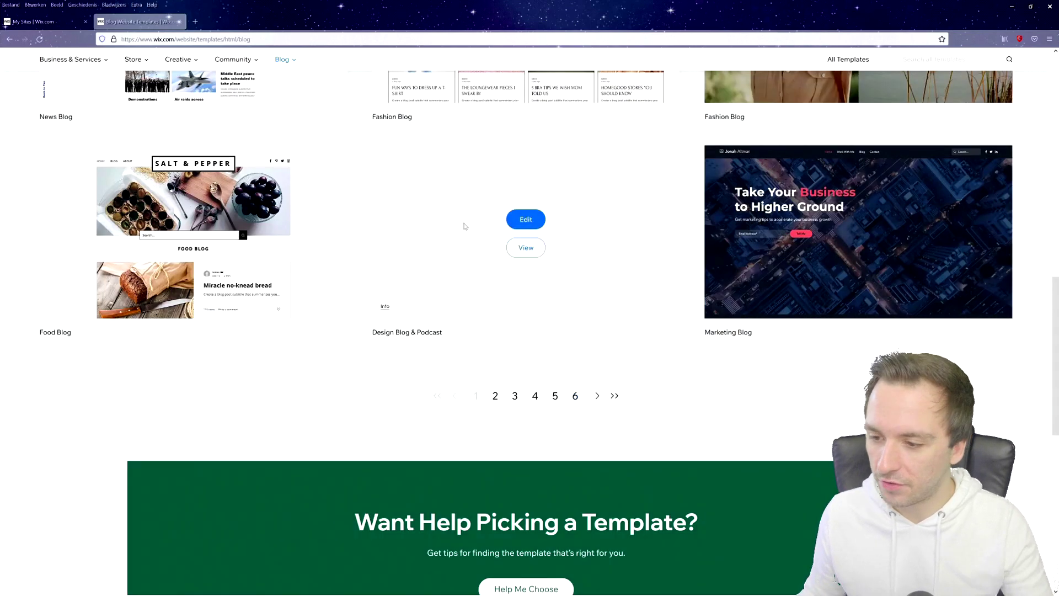
{"action": "scroll", "coordinate": [495, 224], "scroll_direction": "up", "scroll_amount": 6}
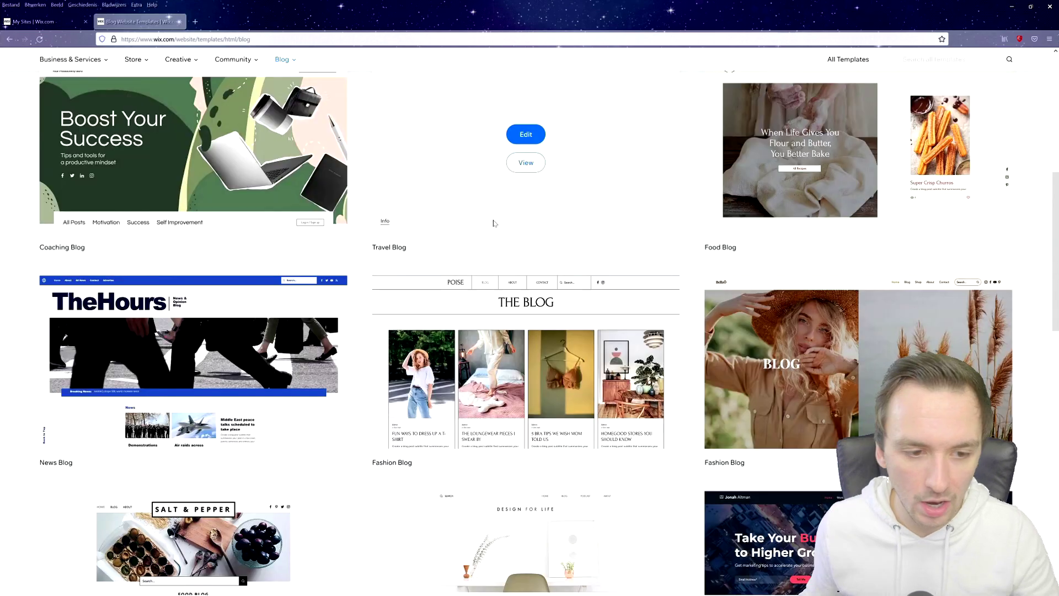
{"action": "scroll", "coordinate": [406, 237], "scroll_direction": "up", "scroll_amount": 6}
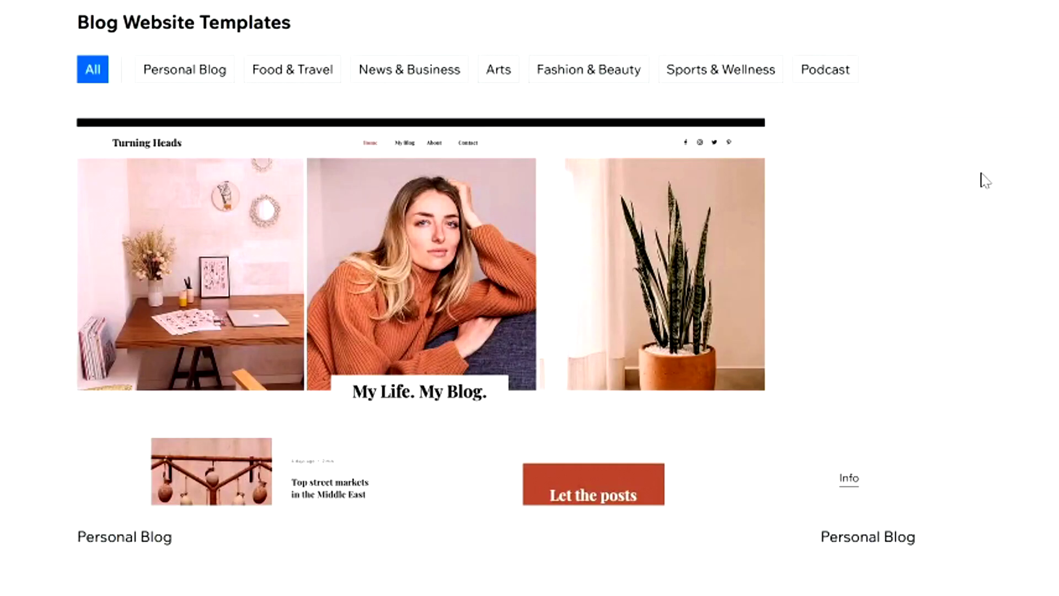
{"action": "mouse_move", "coordinate": [572, 300]}
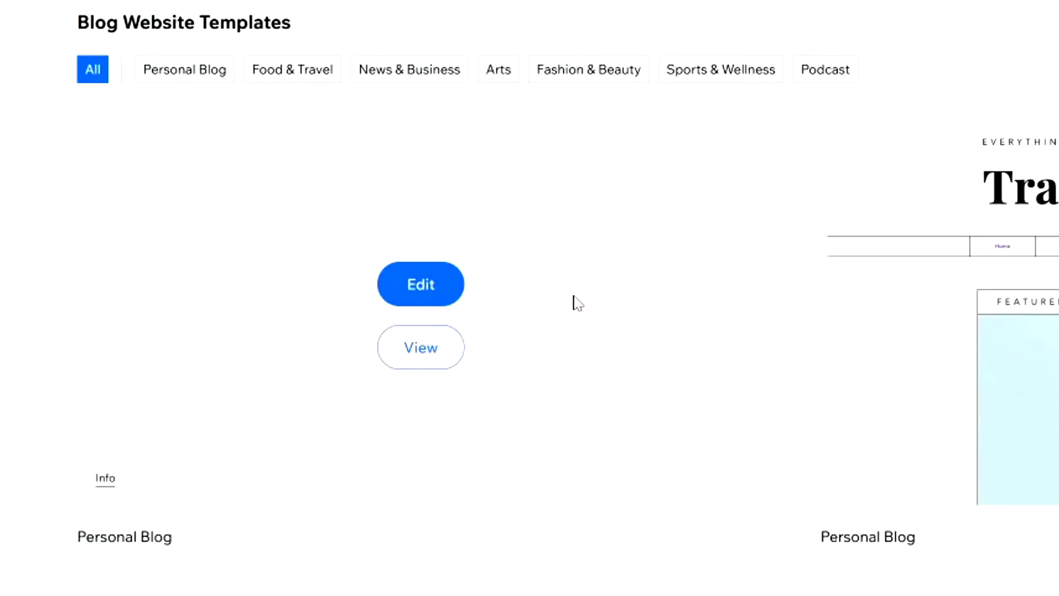
{"action": "left_click", "coordinate": [425, 293]}
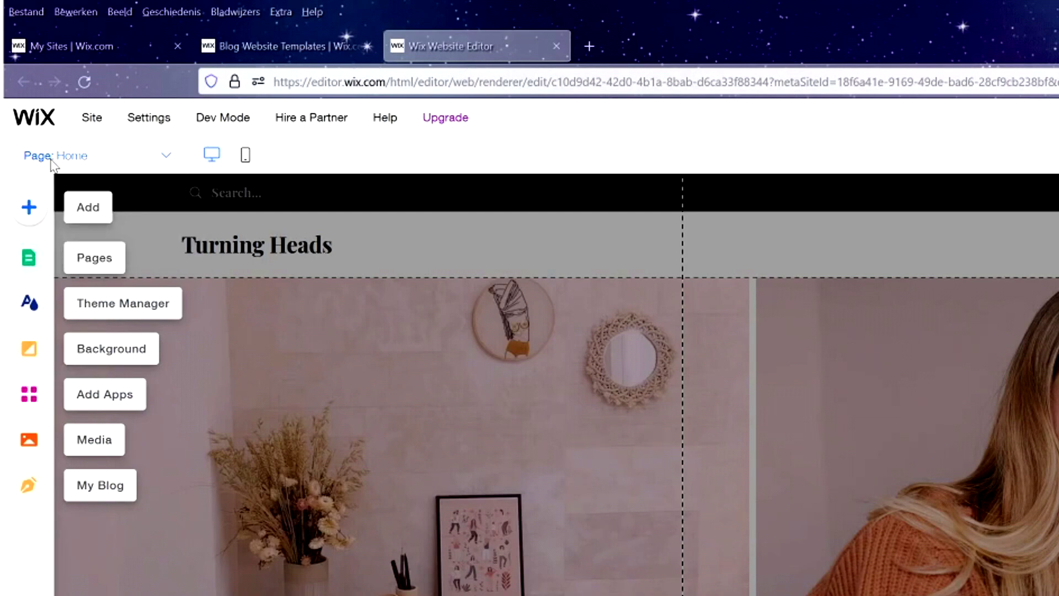
{"action": "left_click", "coordinate": [160, 156]}
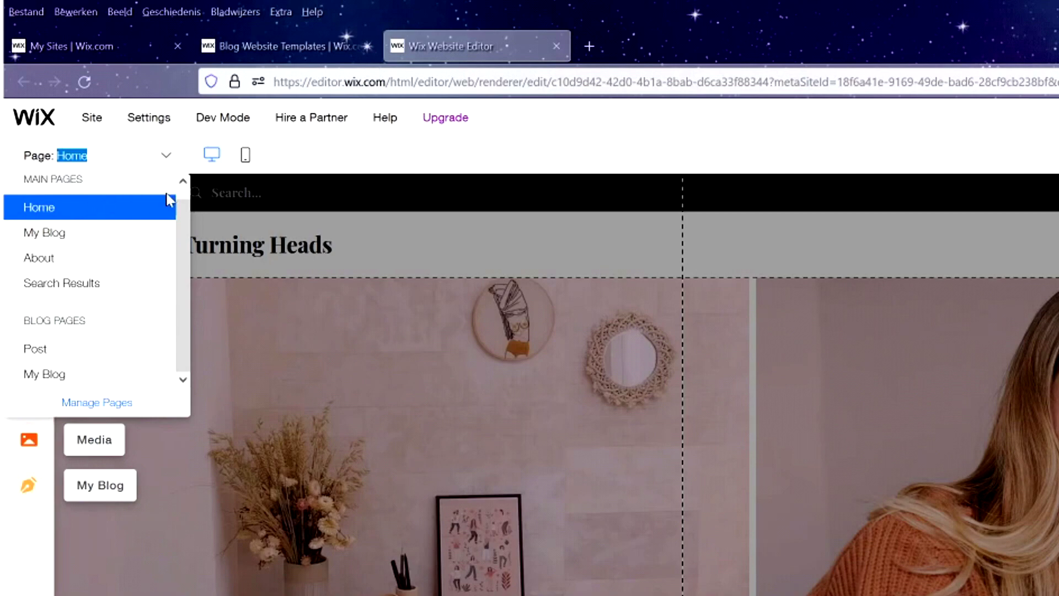
{"action": "left_click", "coordinate": [338, 166]}
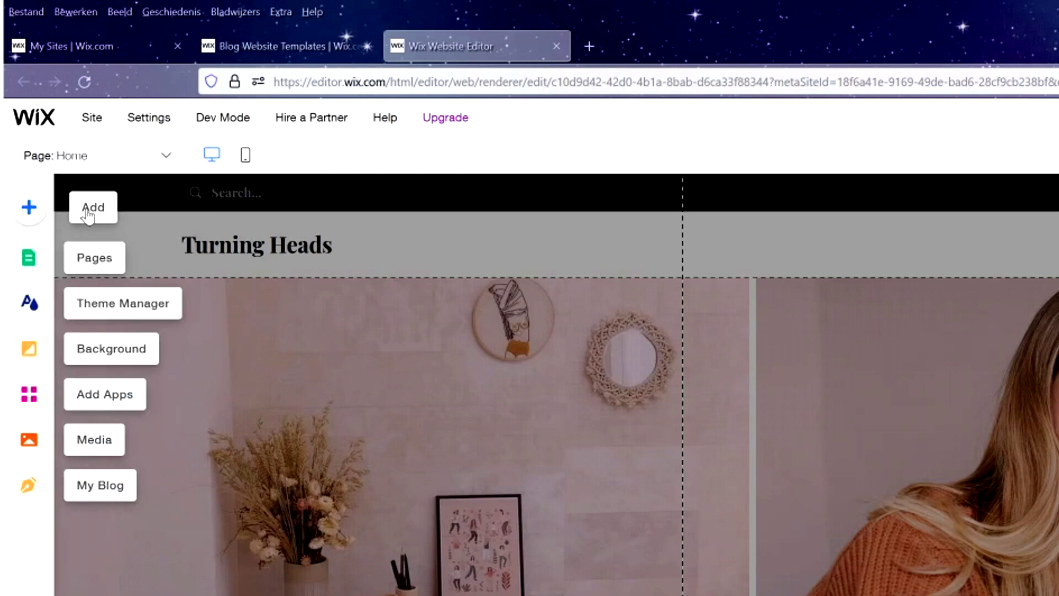
{"action": "left_click", "coordinate": [102, 267]}
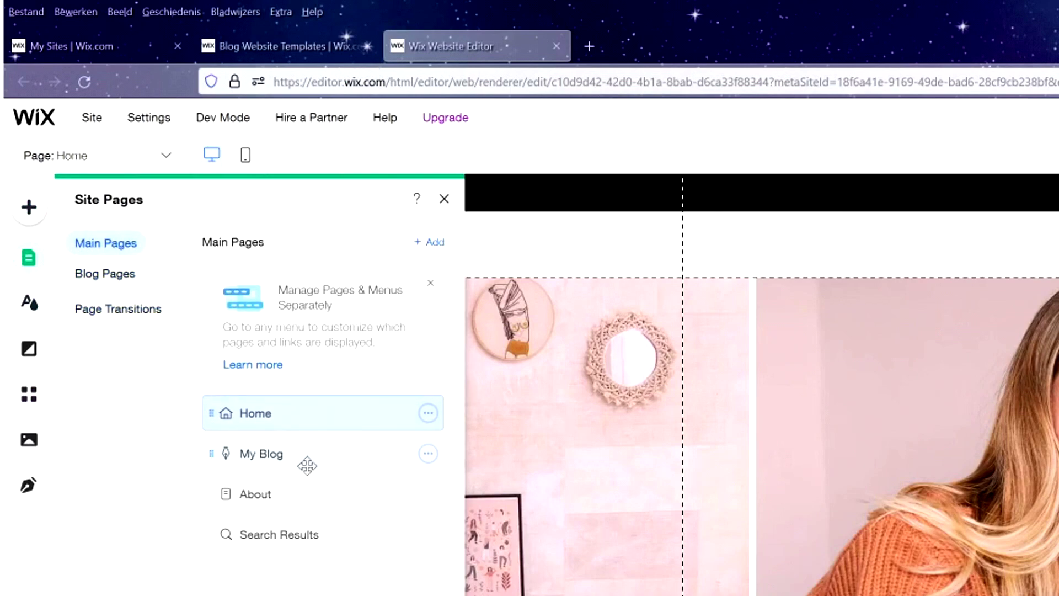
{"action": "left_click", "coordinate": [444, 200]}
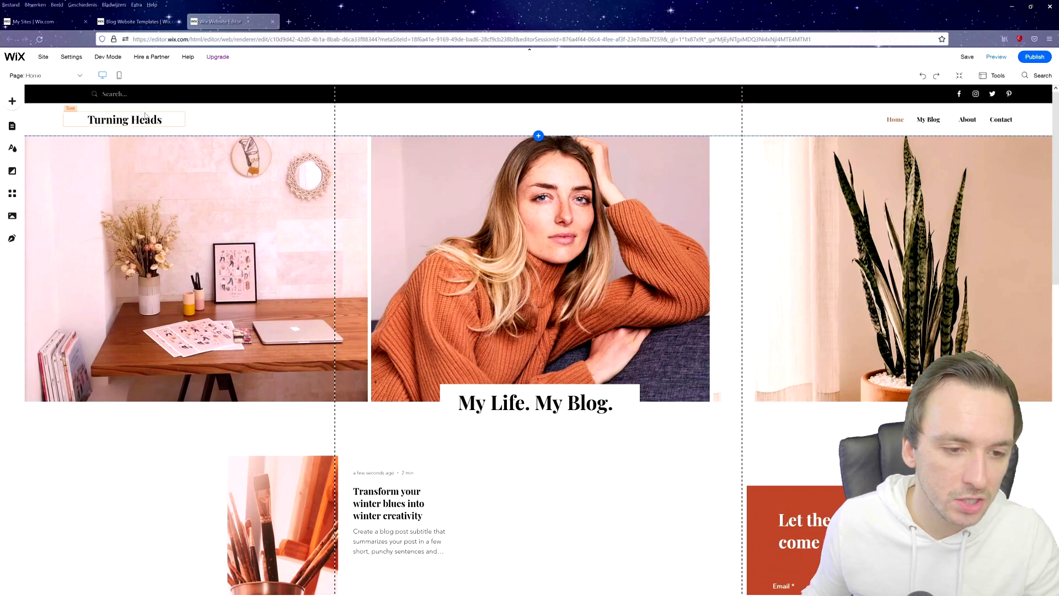
Replace the Turning Heads title with the blogger's name plus 'Blog', in Roboto Bold at 33.
{"action": "left_click", "coordinate": [148, 120]}
{"action": "double_click", "coordinate": [155, 112]}
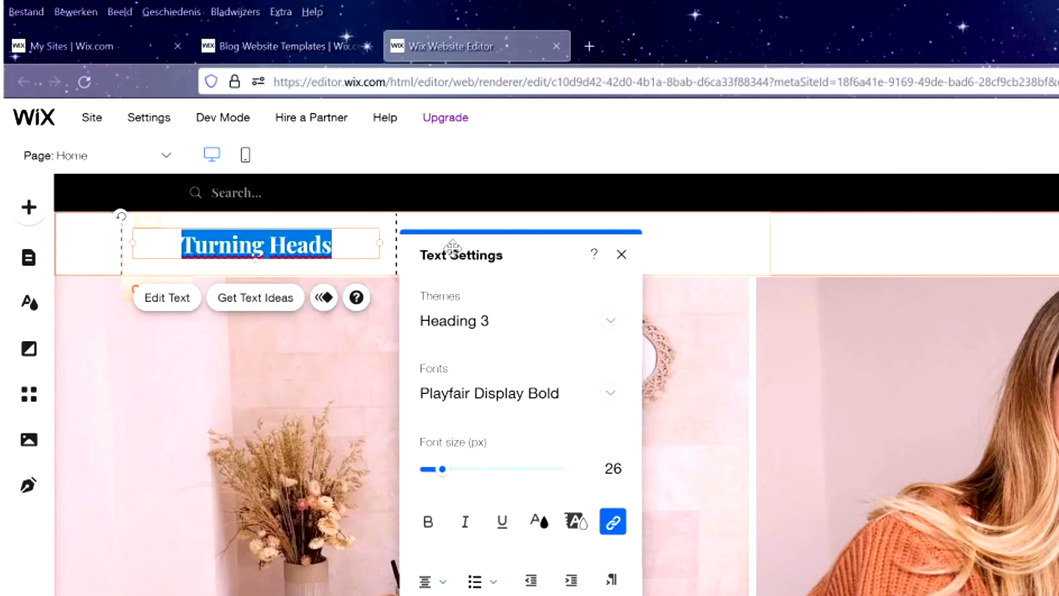
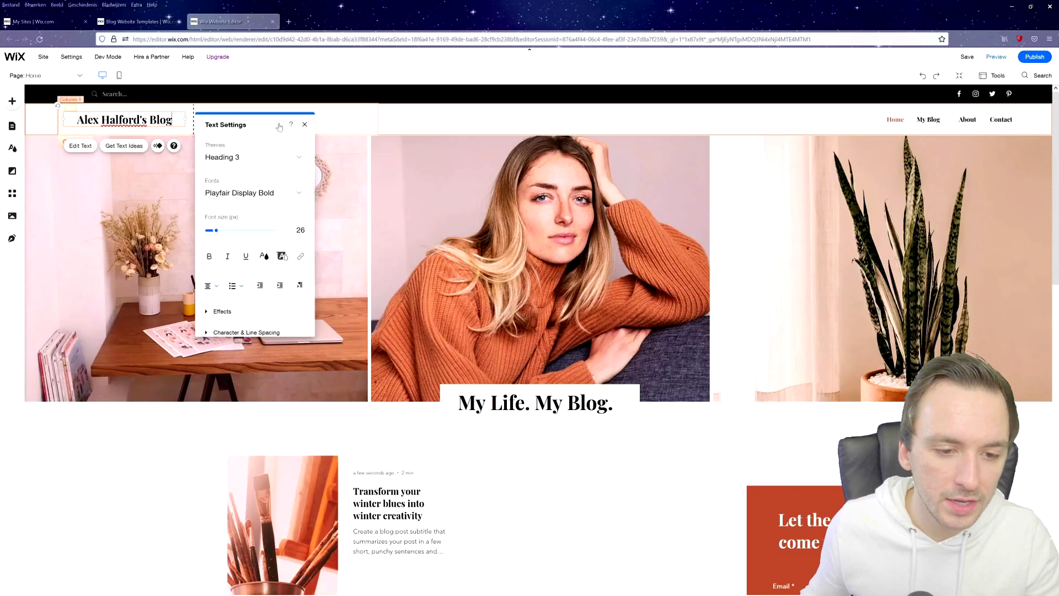
{"action": "left_click_drag", "start_coordinate": [172, 120], "coordinate": [76, 119]}
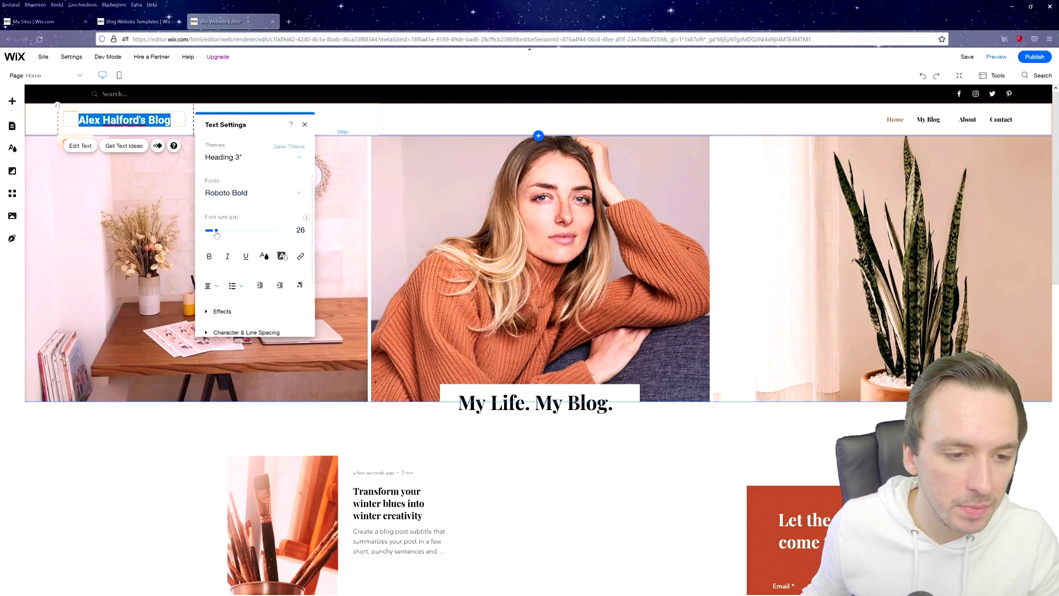
{"action": "left_click_drag", "start_coordinate": [217, 234], "coordinate": [219, 234]}
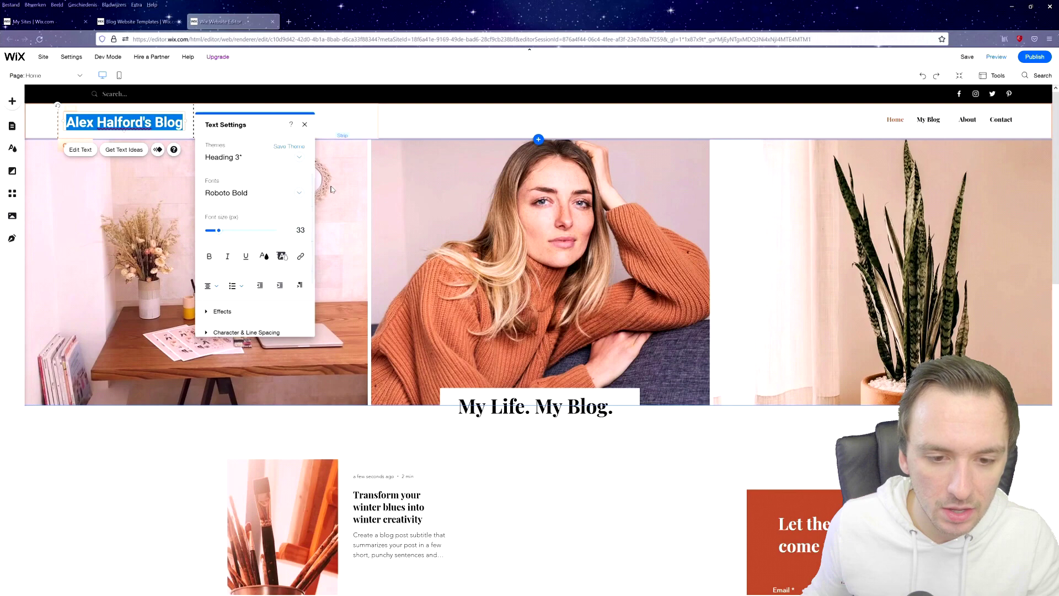
{"action": "left_click", "coordinate": [305, 126]}
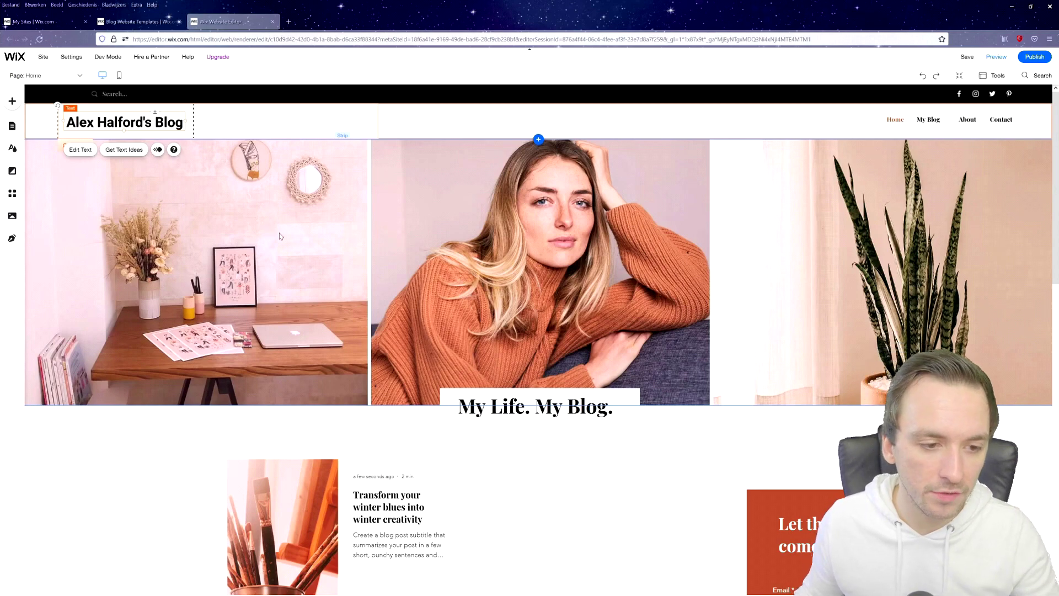
Try the Ocean video as the hero strip's background.
{"action": "left_click", "coordinate": [227, 186]}
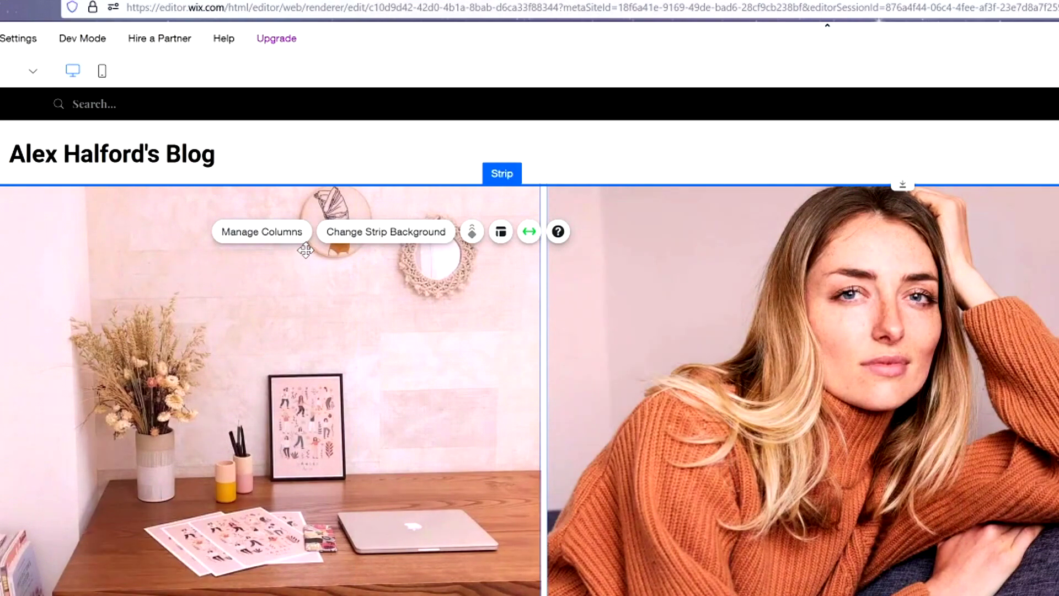
{"action": "left_click", "coordinate": [364, 232]}
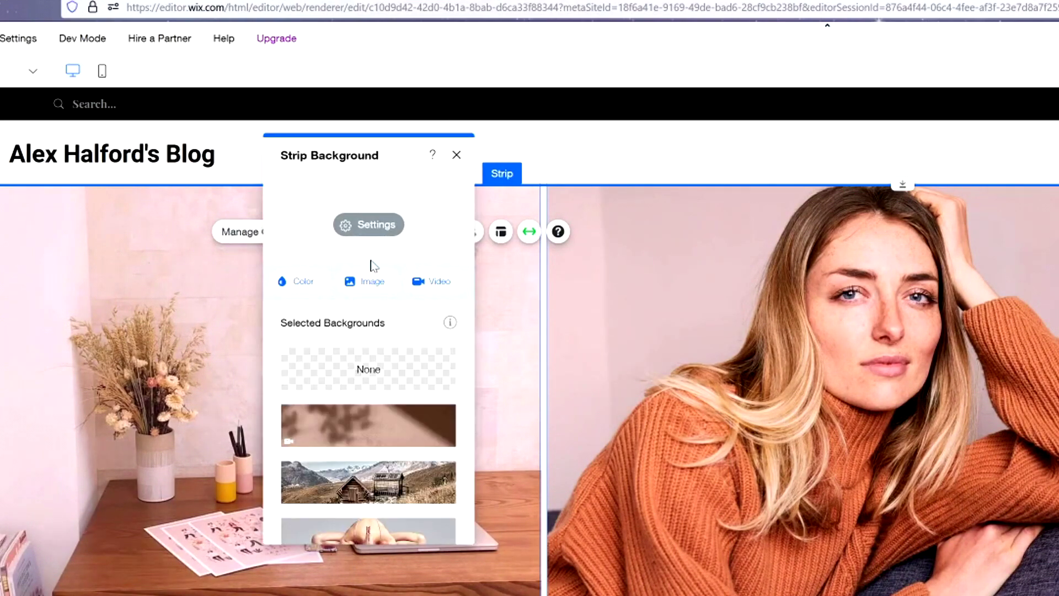
{"action": "scroll", "coordinate": [386, 386], "scroll_direction": "down", "scroll_amount": 2}
{"action": "scroll", "coordinate": [385, 387], "scroll_direction": "down", "scroll_amount": 4}
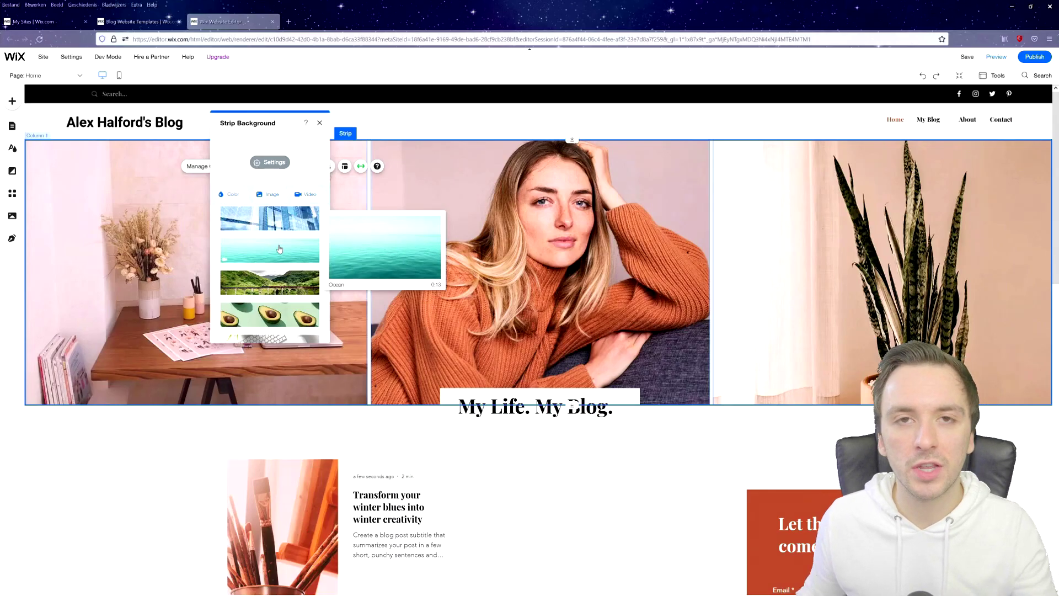
{"action": "left_click", "coordinate": [283, 256]}
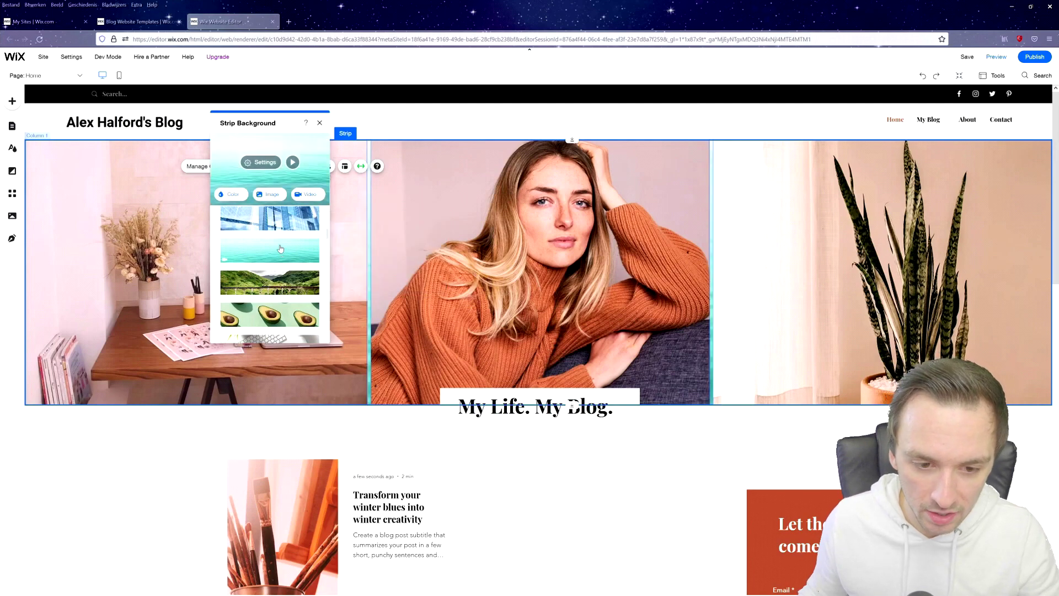
Upload 20210810_alex_raw.png and set it as Column 2's background.
{"action": "left_click", "coordinate": [269, 194]}
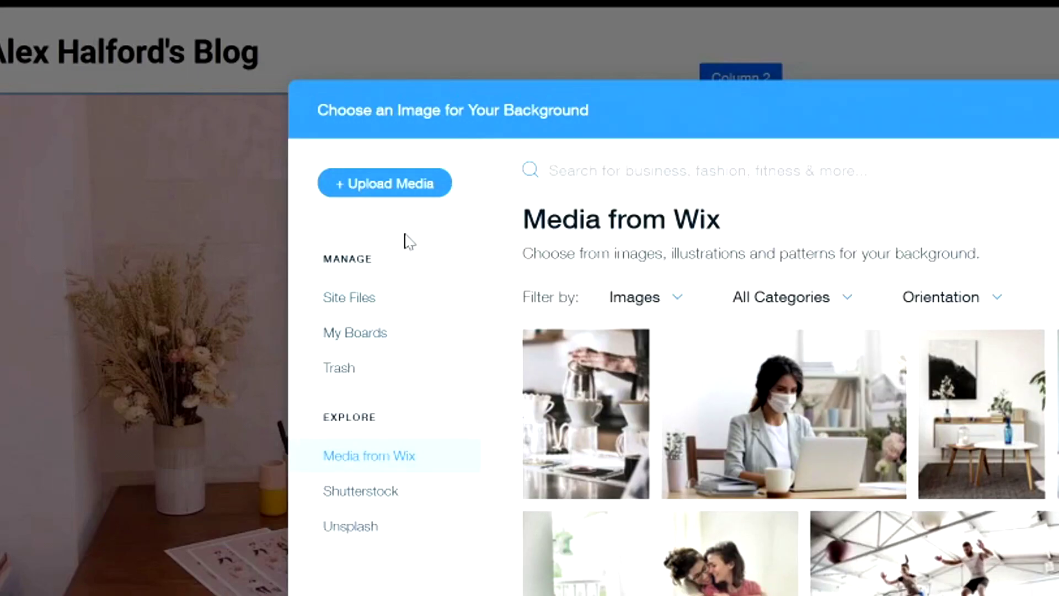
{"action": "left_click", "coordinate": [388, 199]}
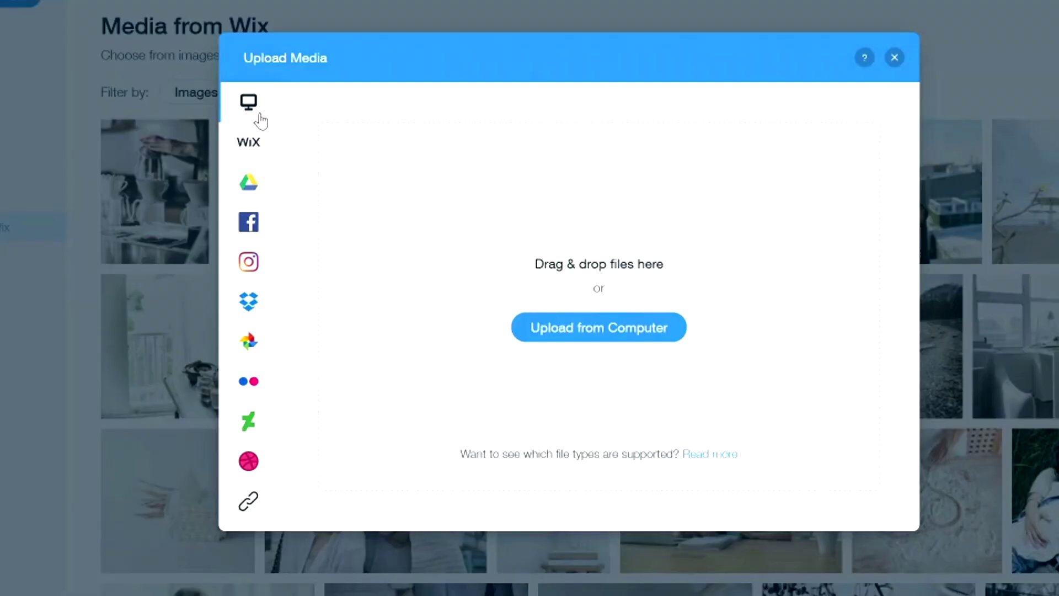
{"action": "mouse_move", "coordinate": [251, 185]}
{"action": "left_click", "coordinate": [568, 331]}
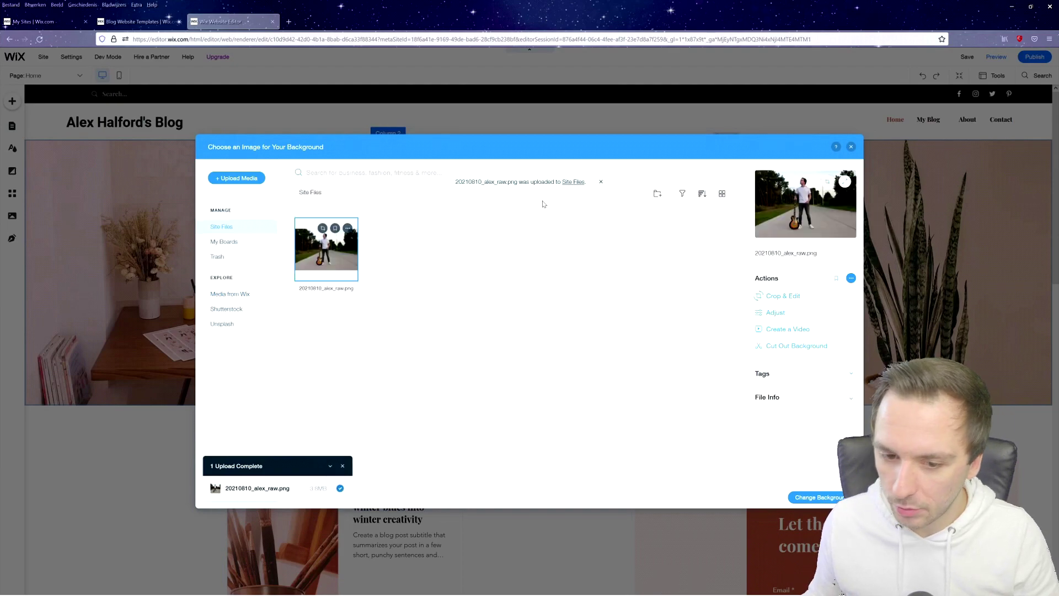
{"action": "left_click", "coordinate": [808, 499]}
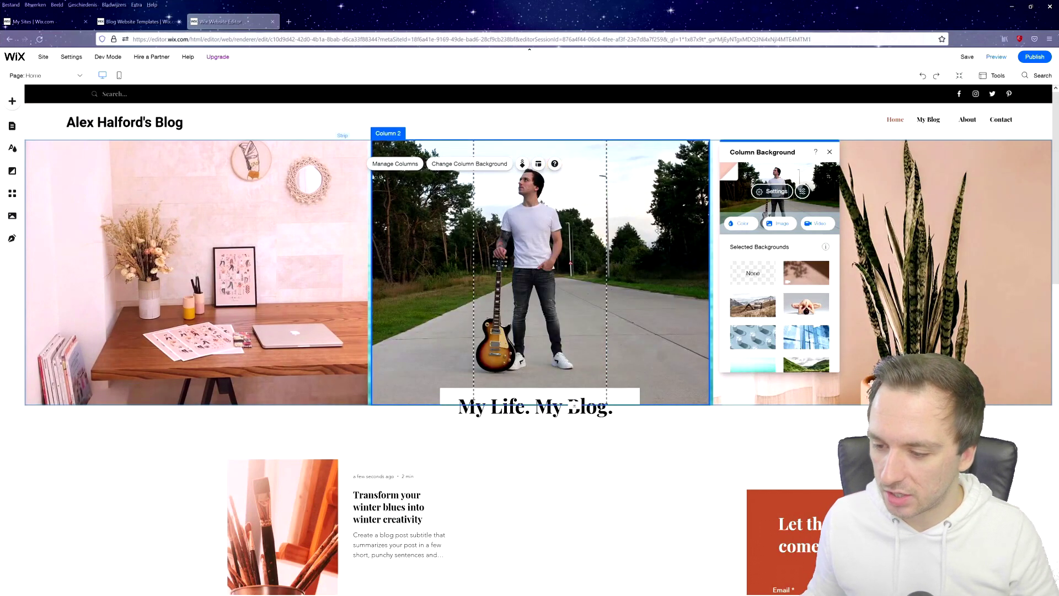
Set a portrait photo of the man with a guitar as Column 1's background.
{"action": "left_click", "coordinate": [338, 232]}
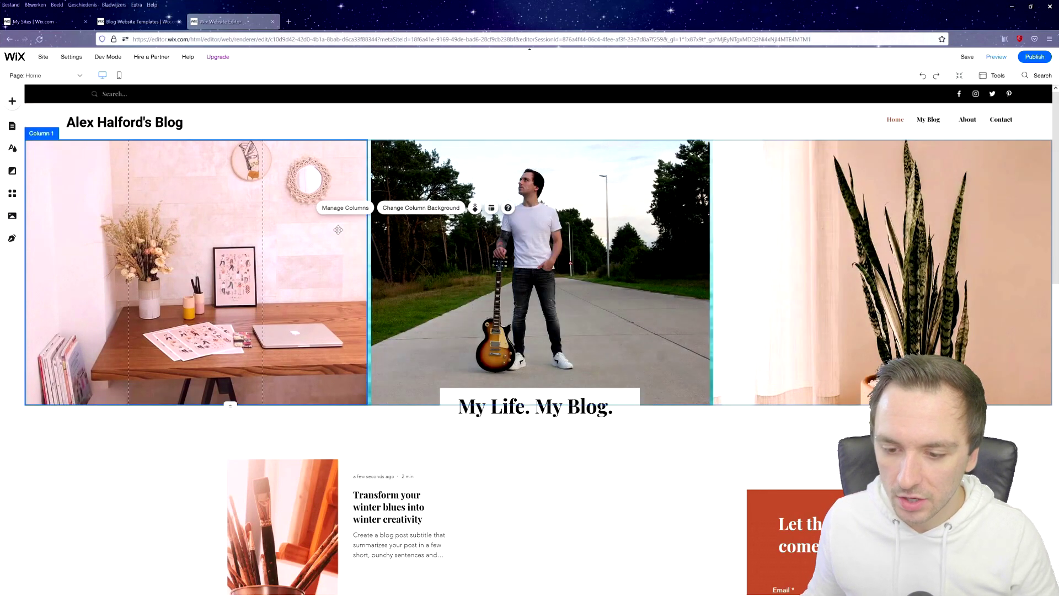
{"action": "left_click", "coordinate": [519, 247]}
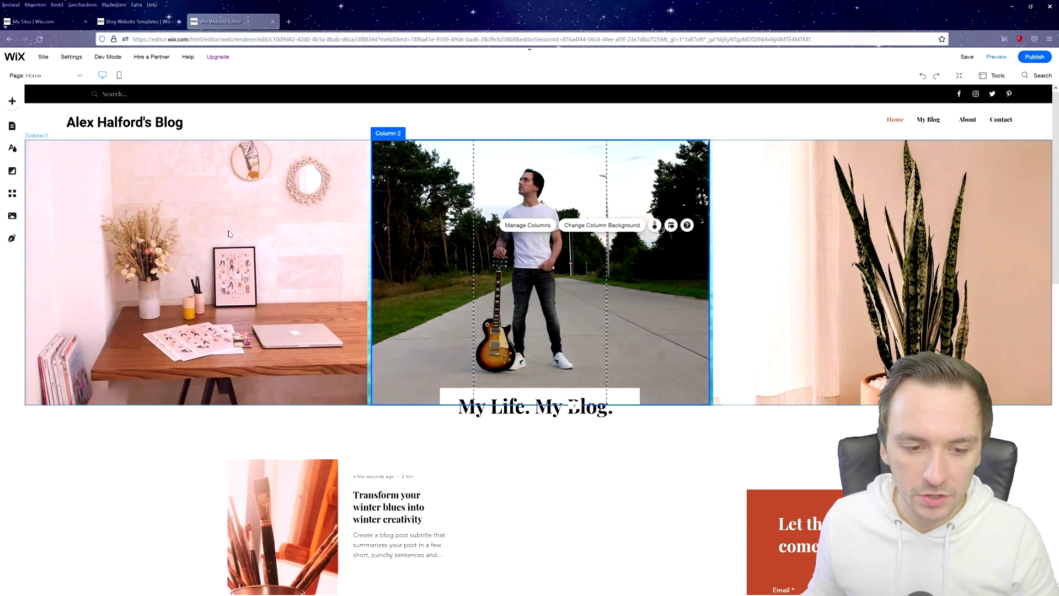
{"action": "left_click", "coordinate": [228, 231]}
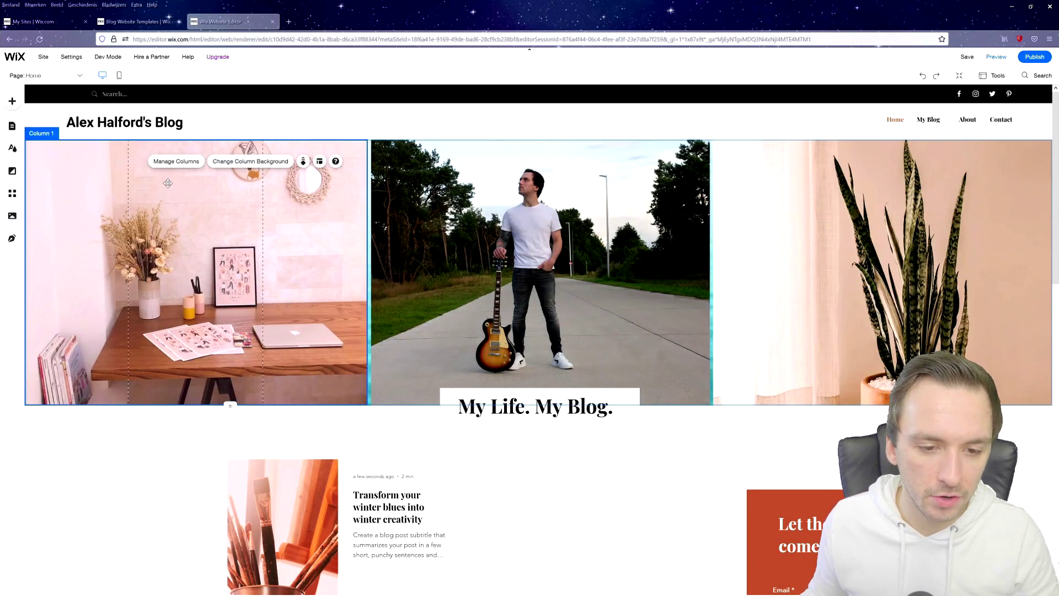
{"action": "left_click", "coordinate": [248, 162]}
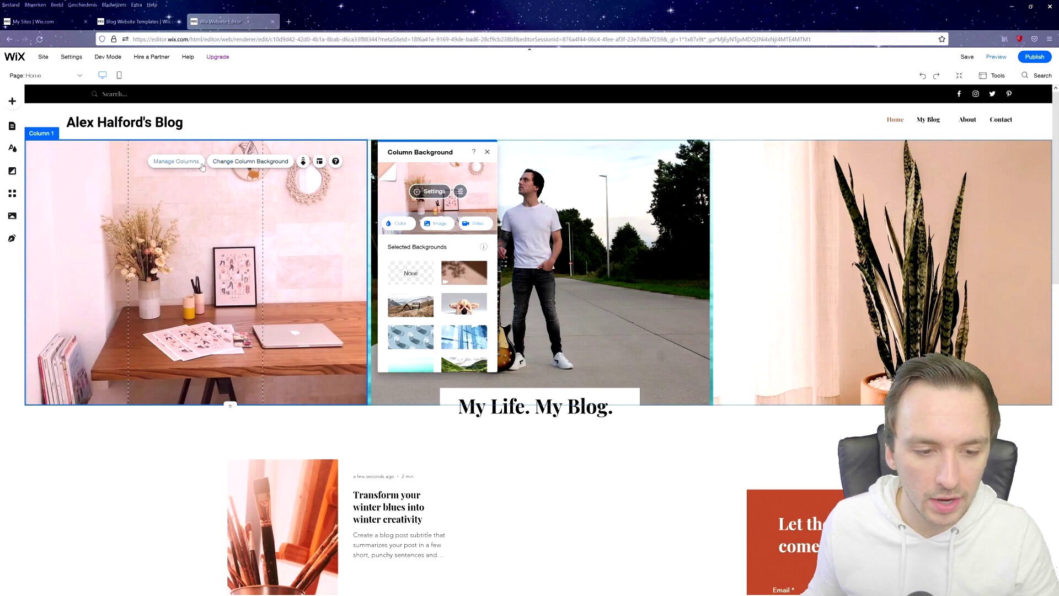
{"action": "left_click", "coordinate": [436, 224]}
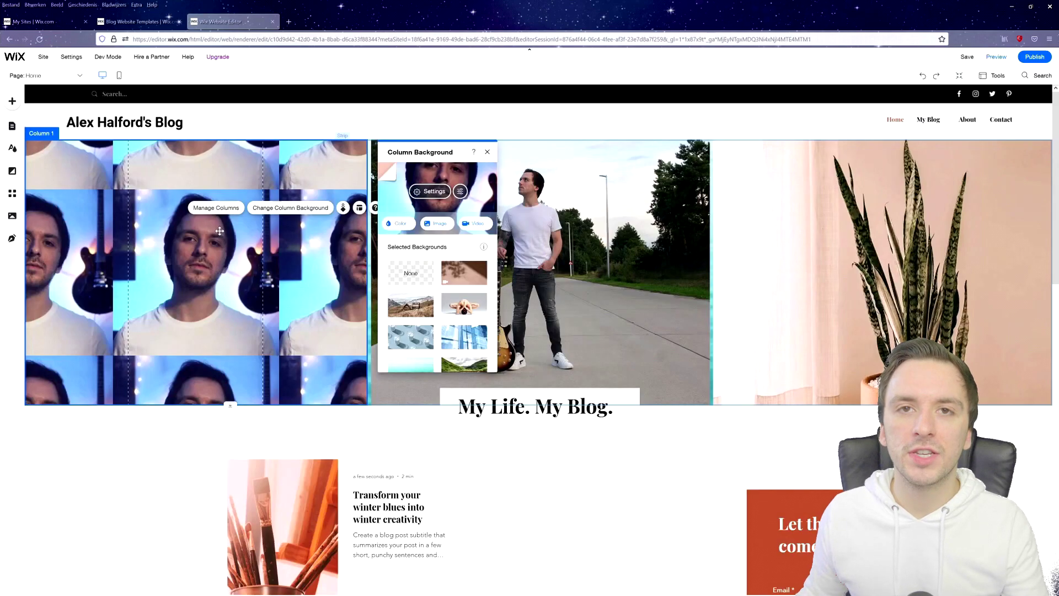
Change the Column 1 background image scaling to Scale to Fill.
{"action": "left_click", "coordinate": [283, 211]}
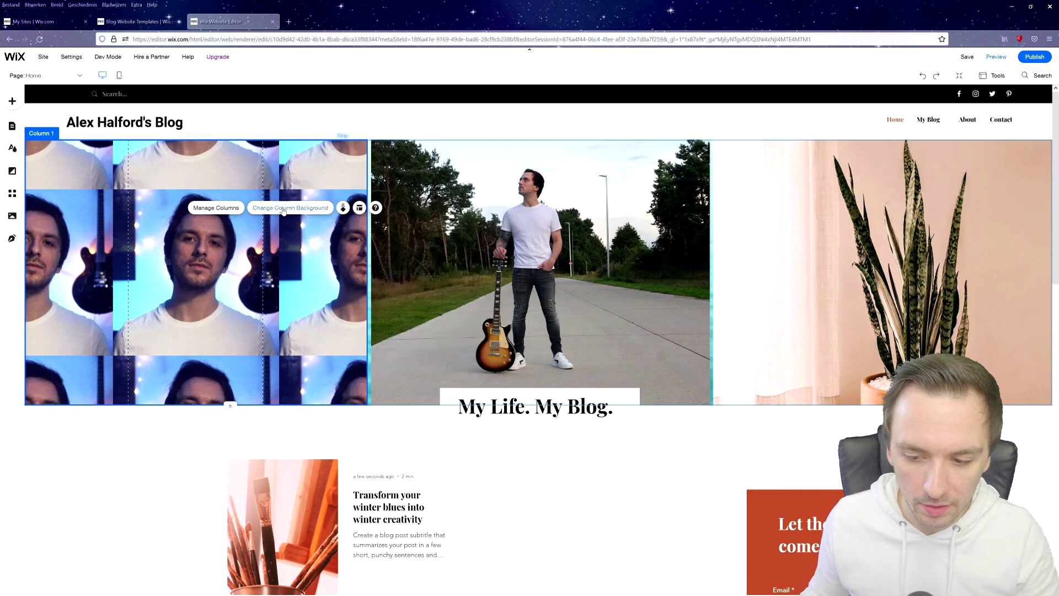
{"action": "left_click", "coordinate": [291, 210]}
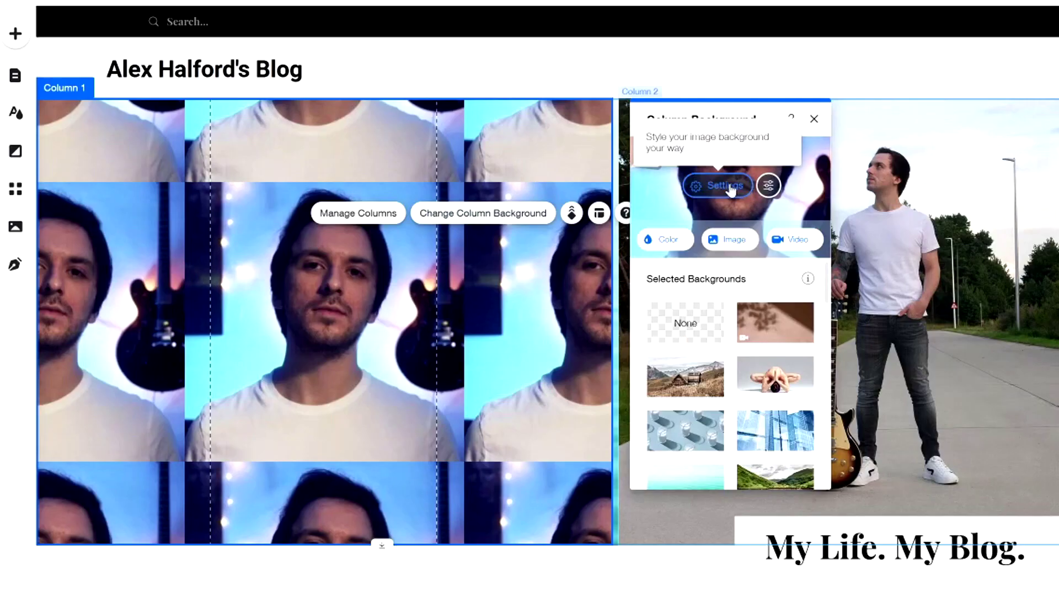
{"action": "left_click", "coordinate": [730, 187]}
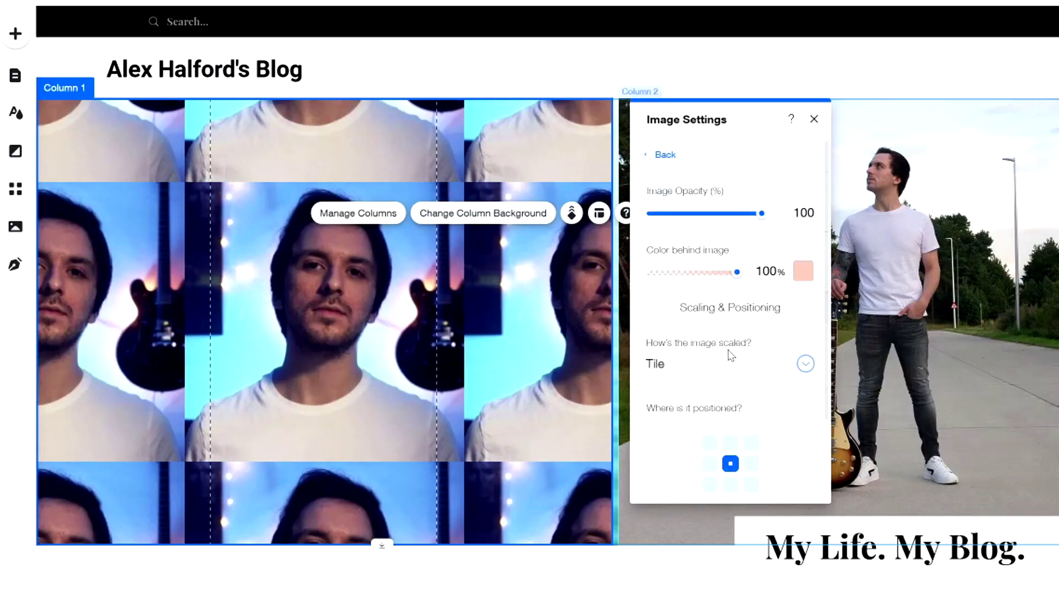
{"action": "left_click", "coordinate": [684, 366]}
{"action": "left_click", "coordinate": [686, 339]}
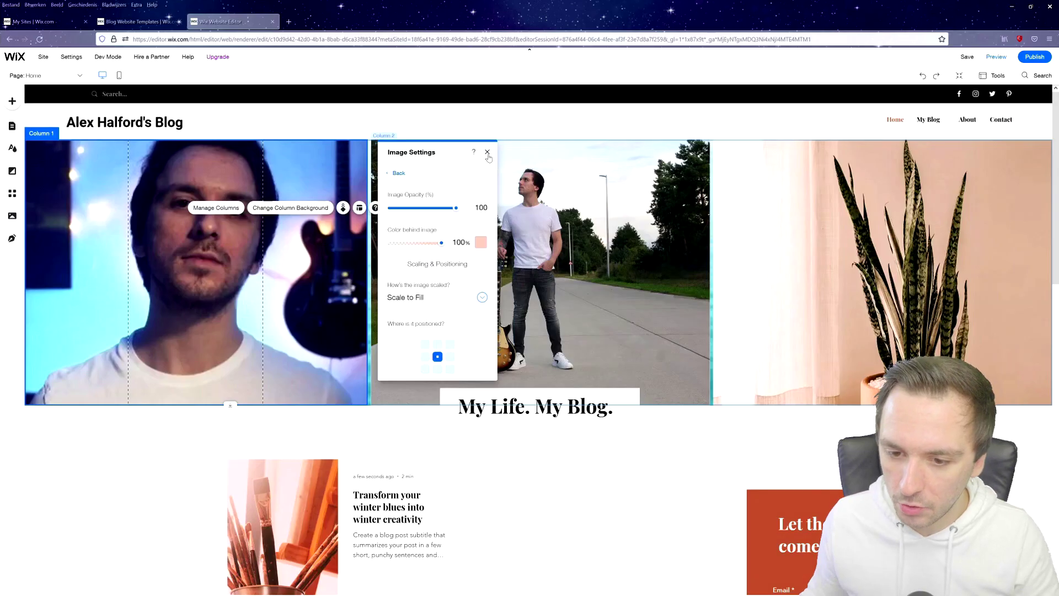
{"action": "left_click", "coordinate": [814, 119]}
Give Column 3 a dark video background of the man in the Petrol T-shirt.
{"action": "left_click", "coordinate": [816, 223]}
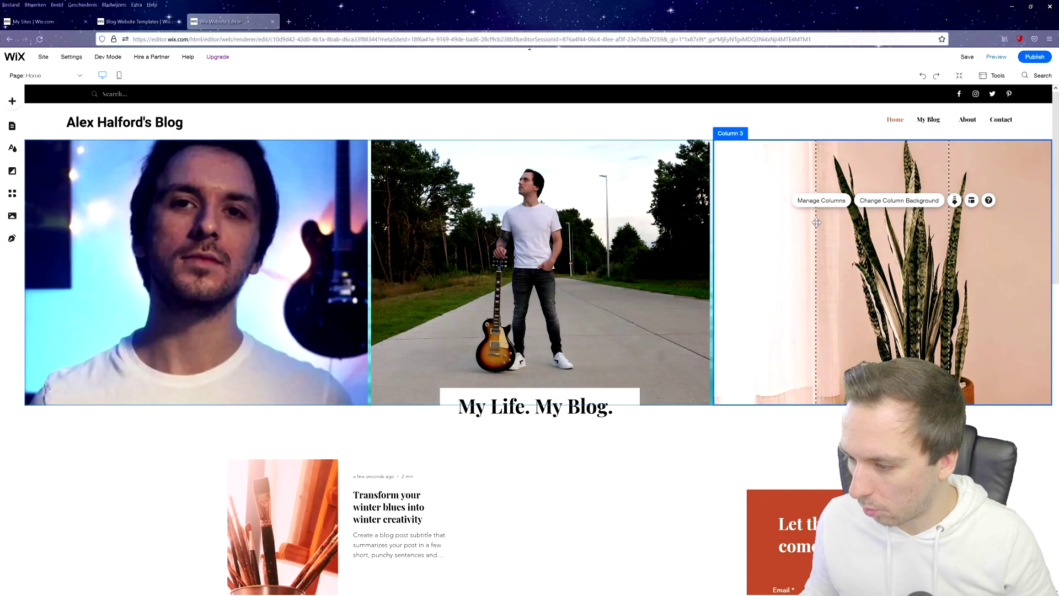
{"action": "left_click", "coordinate": [893, 207]}
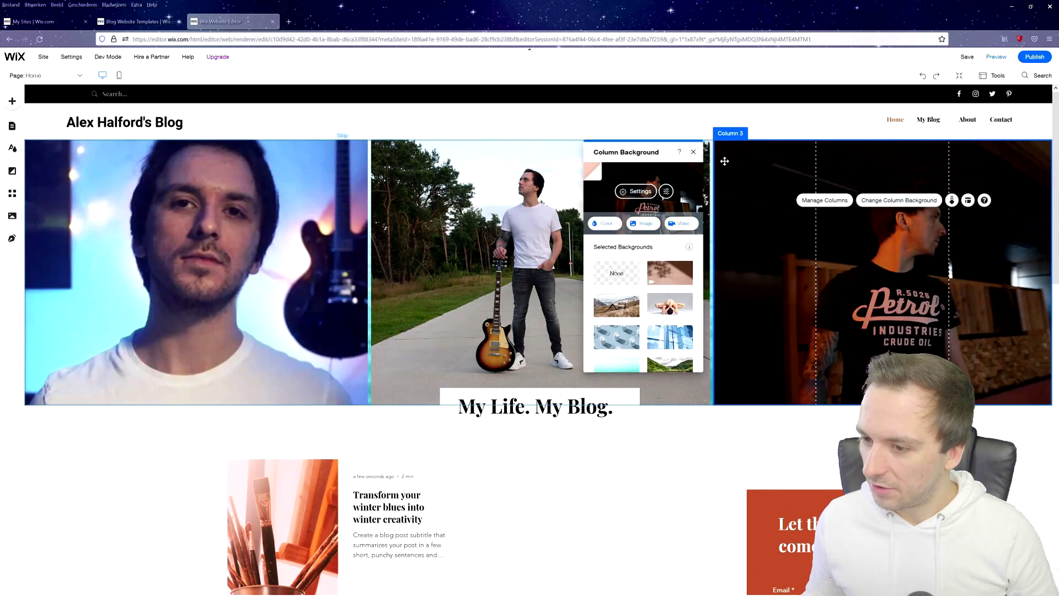
{"action": "left_click", "coordinate": [570, 504]}
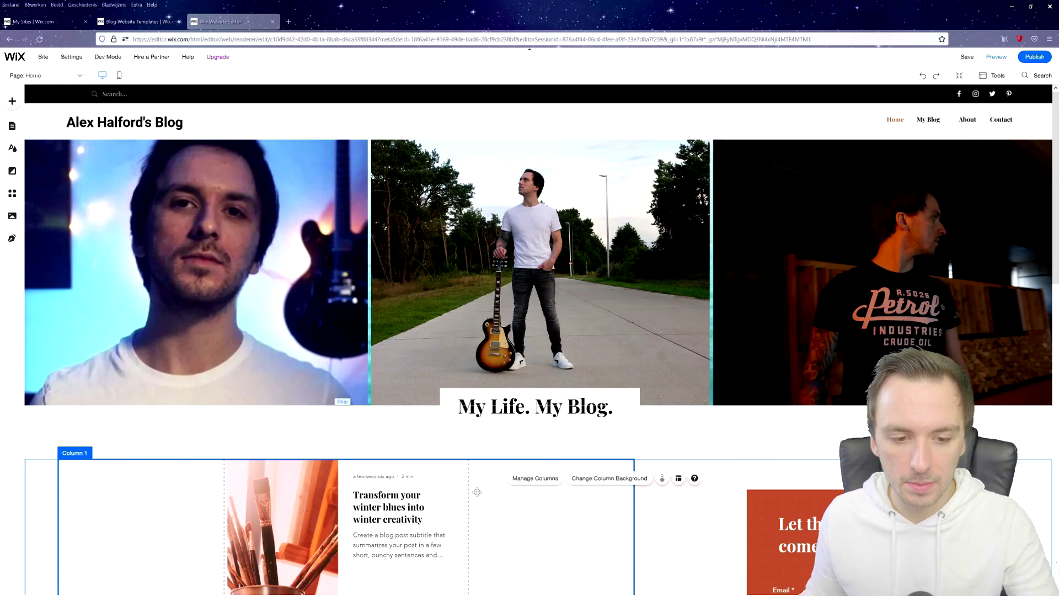
{"action": "scroll", "coordinate": [477, 491], "scroll_direction": "down", "scroll_amount": 1}
{"action": "scroll", "coordinate": [497, 387], "scroll_direction": "up", "scroll_amount": 1}
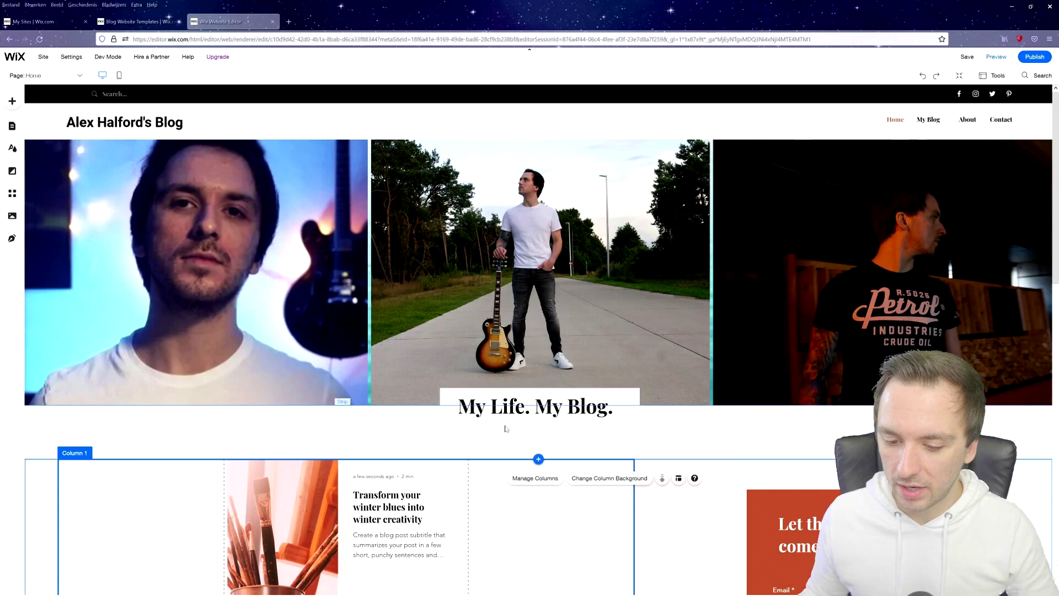
{"action": "left_click", "coordinate": [587, 401]}
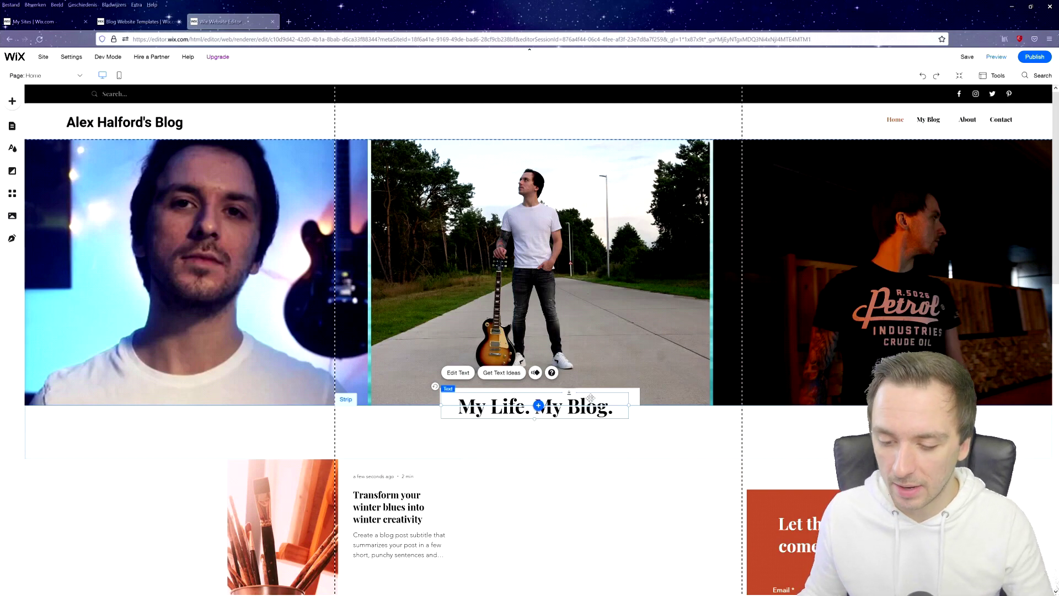
Select the blog post list and open 'New tutorials are on their way!' in the post editor.
{"action": "scroll", "coordinate": [590, 398], "scroll_direction": "down", "scroll_amount": 3}
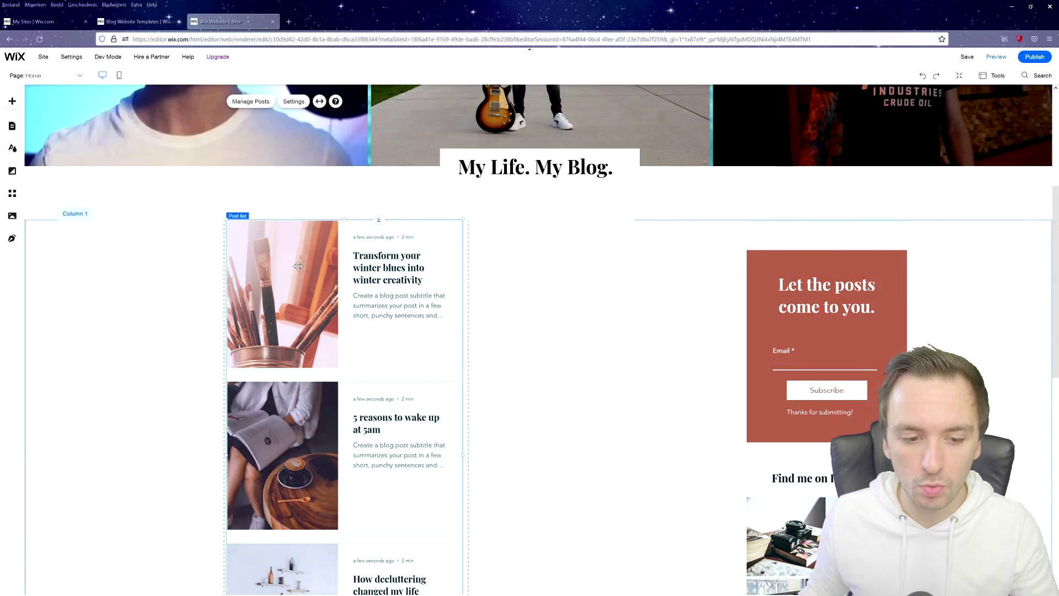
{"action": "left_click", "coordinate": [351, 141]}
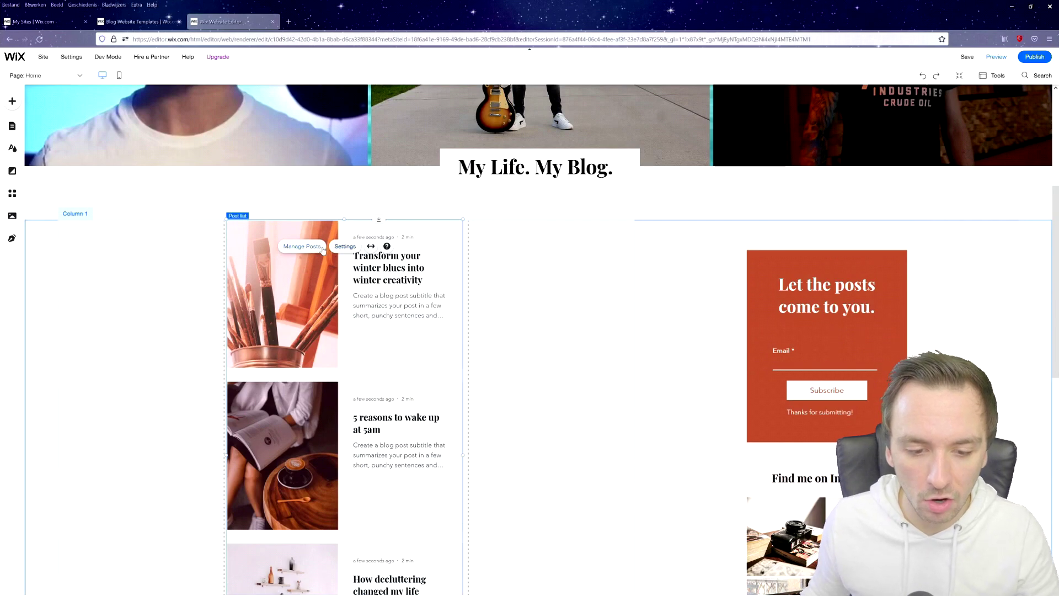
{"action": "left_click", "coordinate": [311, 251]}
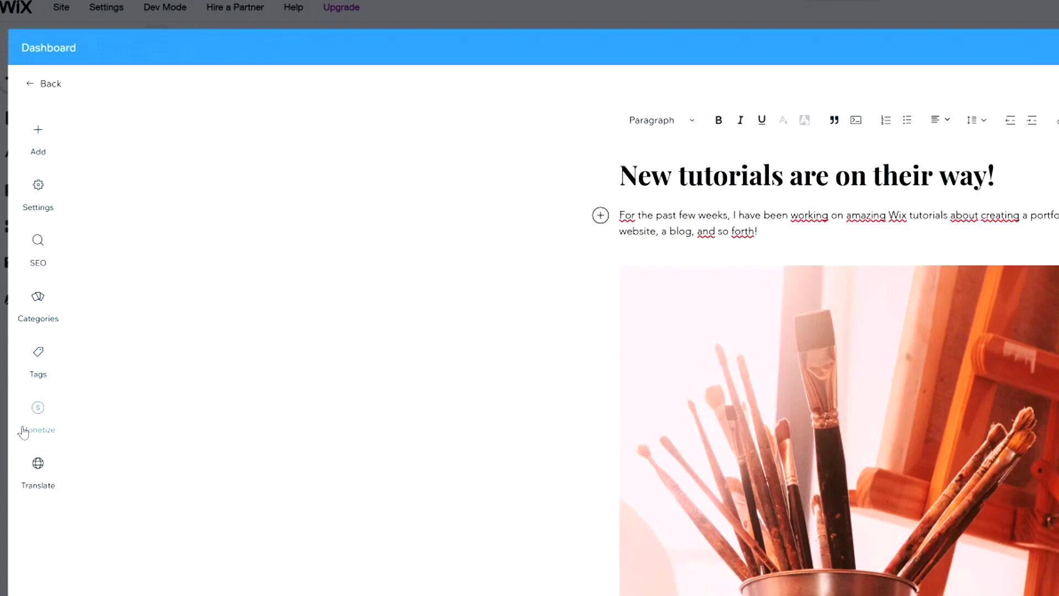
Add an HTML code block from the From the Web section into the post.
{"action": "left_click", "coordinate": [35, 130]}
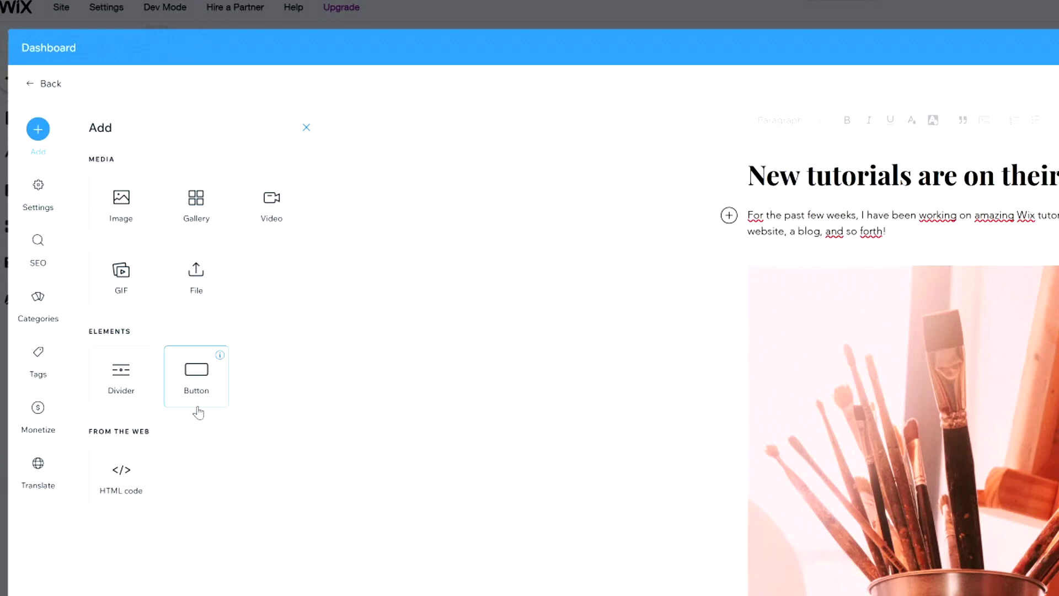
{"action": "left_click", "coordinate": [127, 497]}
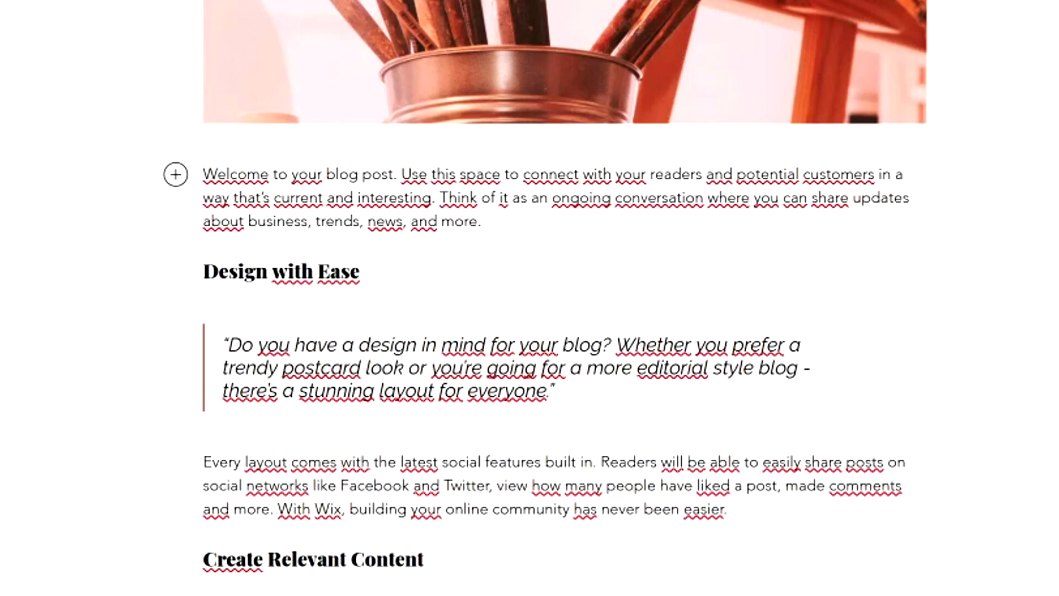
Paste the new 'Without leaps of imagination…' quote and colour the Design with Ease heading red.
{"action": "left_click_drag", "start_coordinate": [228, 345], "coordinate": [549, 391]}
{"action": "type", "text": "Without leaps of imagination, or dreaming, we lose the excitement of possibilities"}
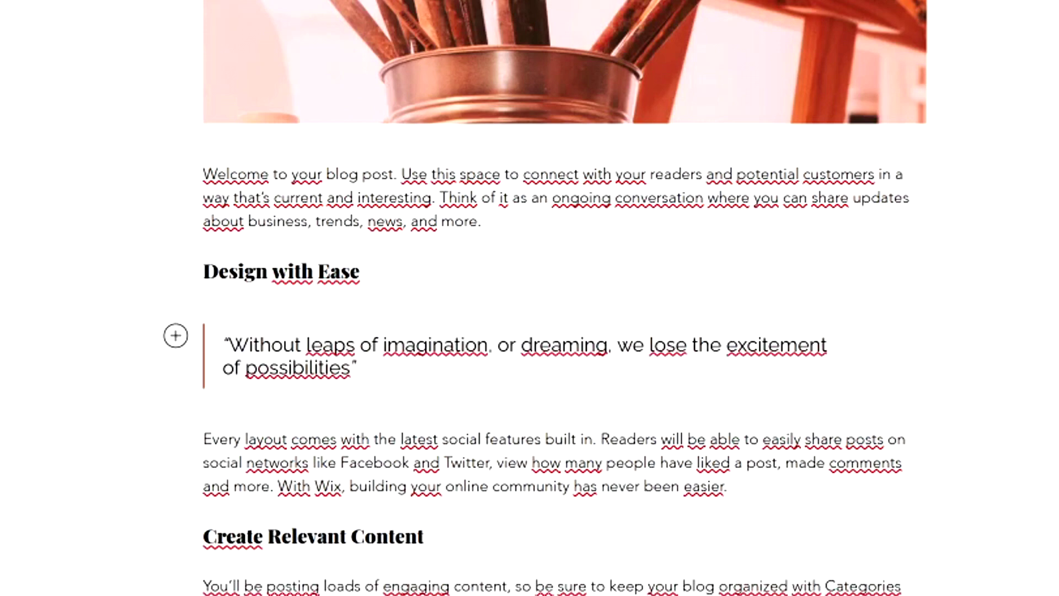
{"action": "left_click_drag", "start_coordinate": [204, 270], "coordinate": [359, 271]}
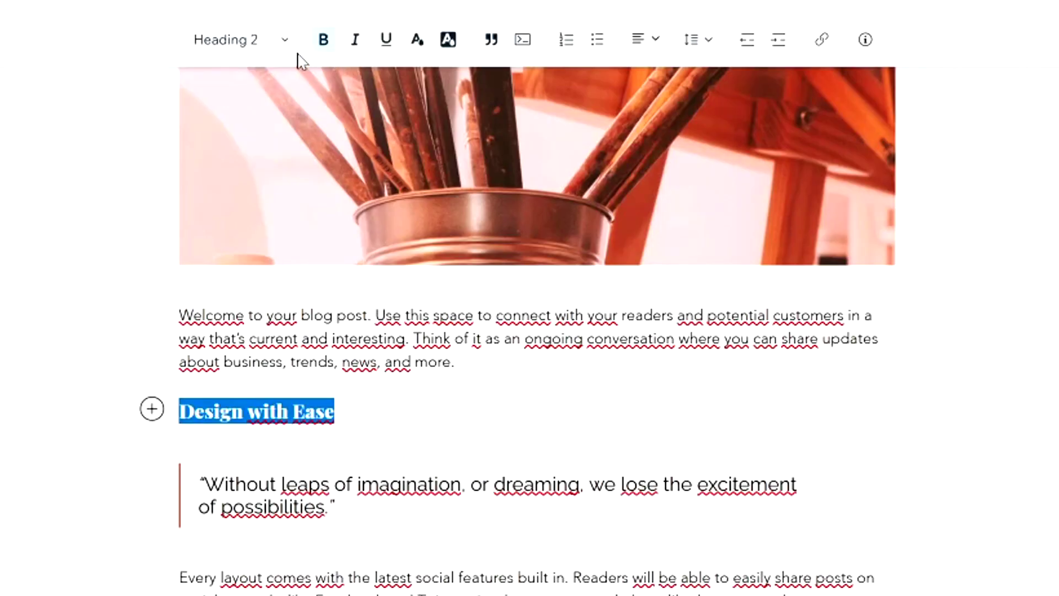
{"action": "left_click", "coordinate": [452, 41]}
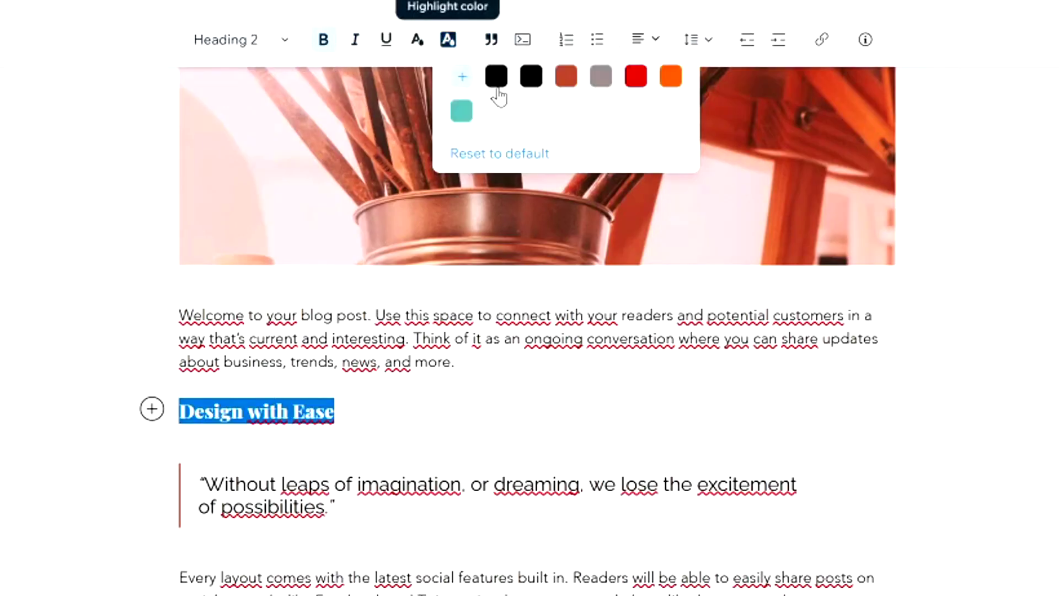
{"action": "left_click", "coordinate": [636, 76]}
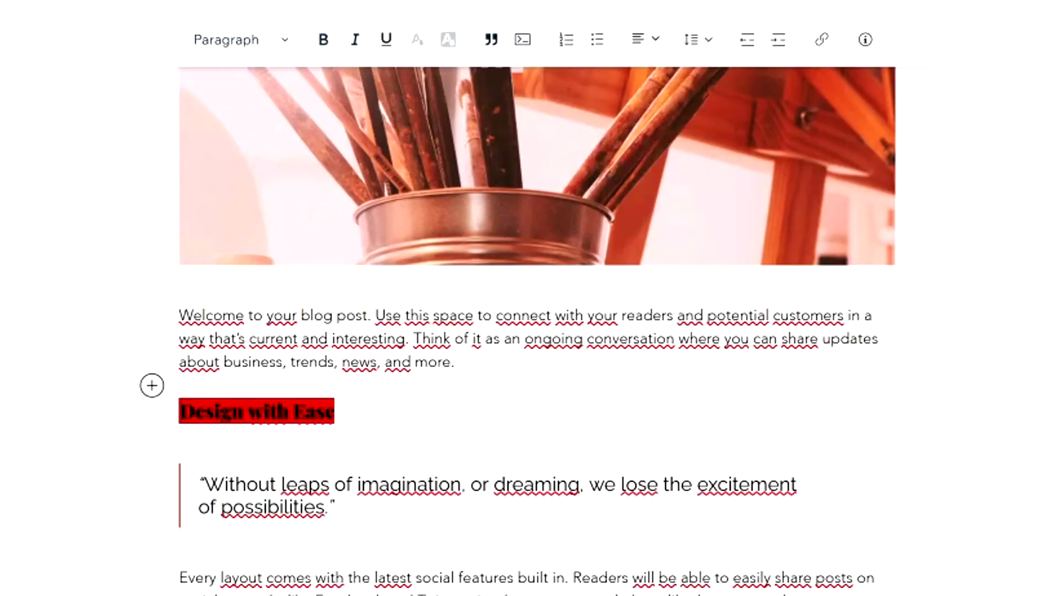
{"action": "left_click_drag", "start_coordinate": [334, 411], "coordinate": [180, 411]}
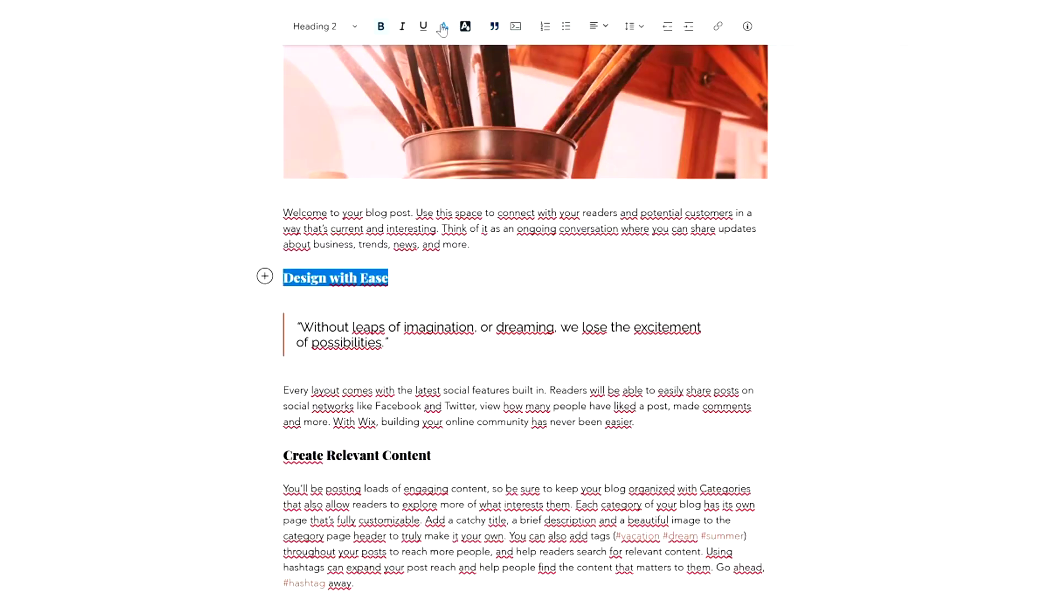
{"action": "left_click", "coordinate": [417, 40]}
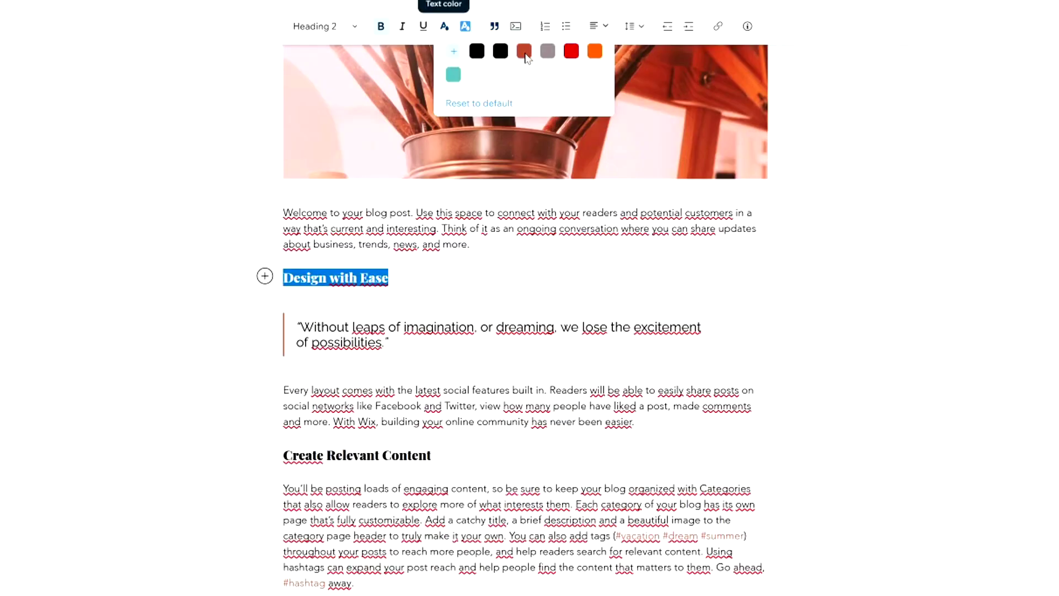
{"action": "left_click", "coordinate": [570, 52]}
{"action": "key", "text": "Escape"}
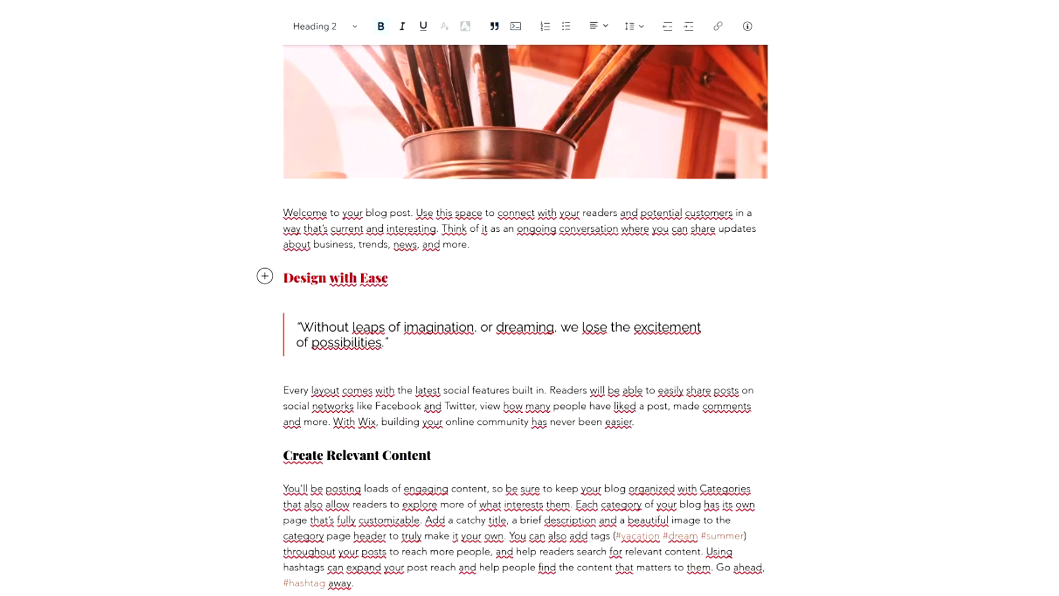
Colour the Create Relevant Content heading red.
{"action": "double_click", "coordinate": [336, 455]}
{"action": "triple_click", "coordinate": [336, 456]}
{"action": "left_click", "coordinate": [444, 27]}
{"action": "left_click", "coordinate": [571, 51]}
{"action": "left_click", "coordinate": [551, 331]}
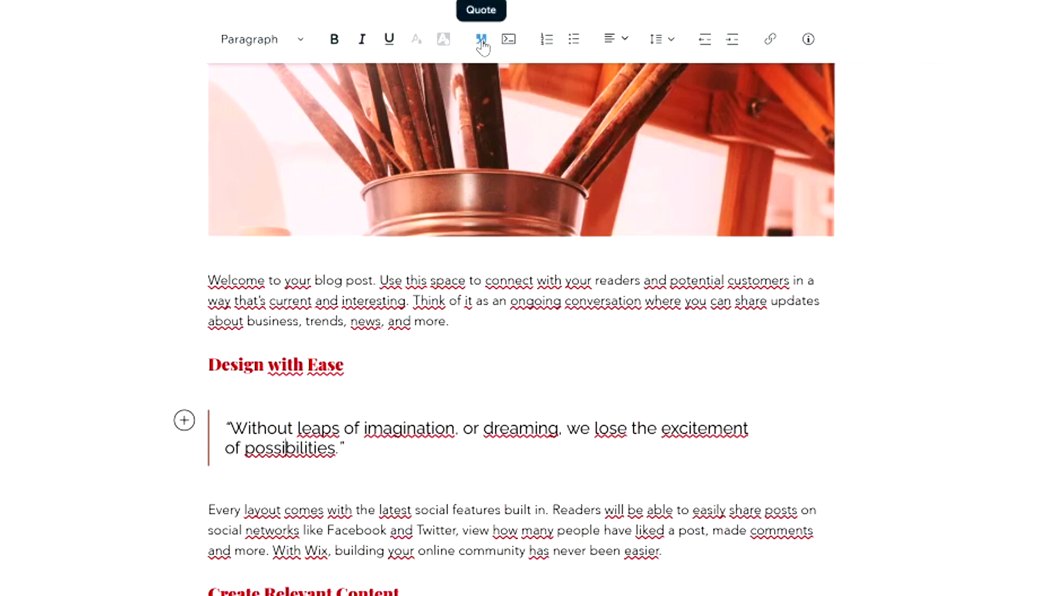
Leave the welcome paragraph as plain text after toggling block quote and bullet formatting.
{"action": "left_click_drag", "start_coordinate": [452, 321], "coordinate": [208, 280]}
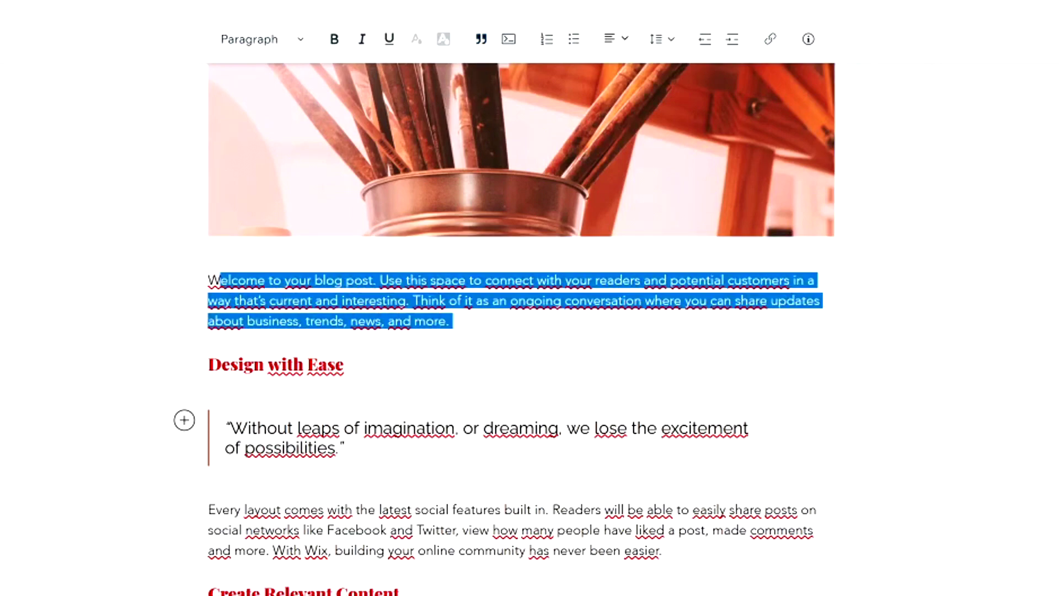
{"action": "left_click", "coordinate": [480, 43]}
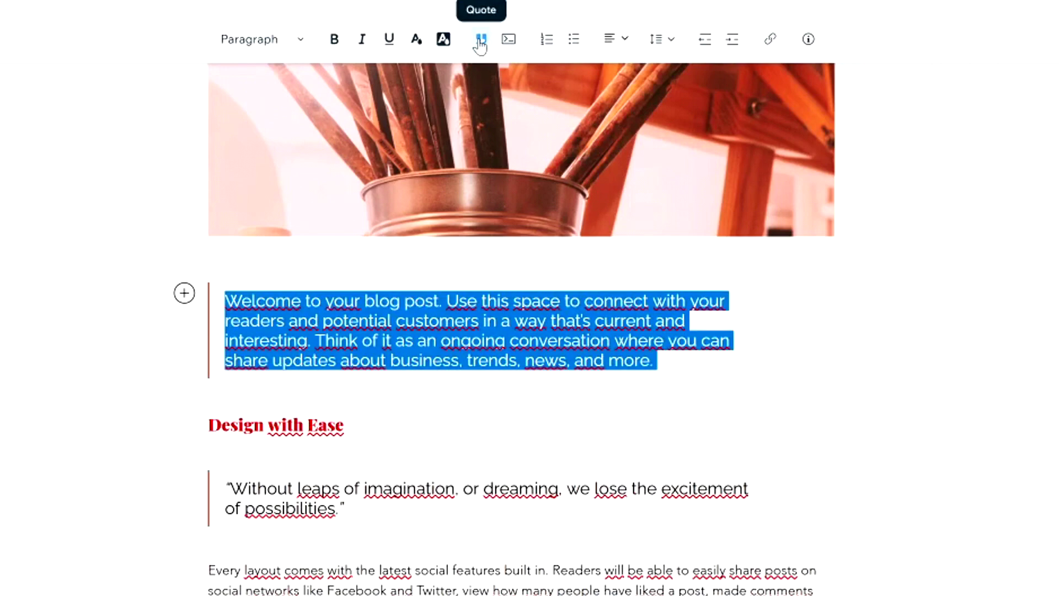
{"action": "left_click", "coordinate": [210, 328]}
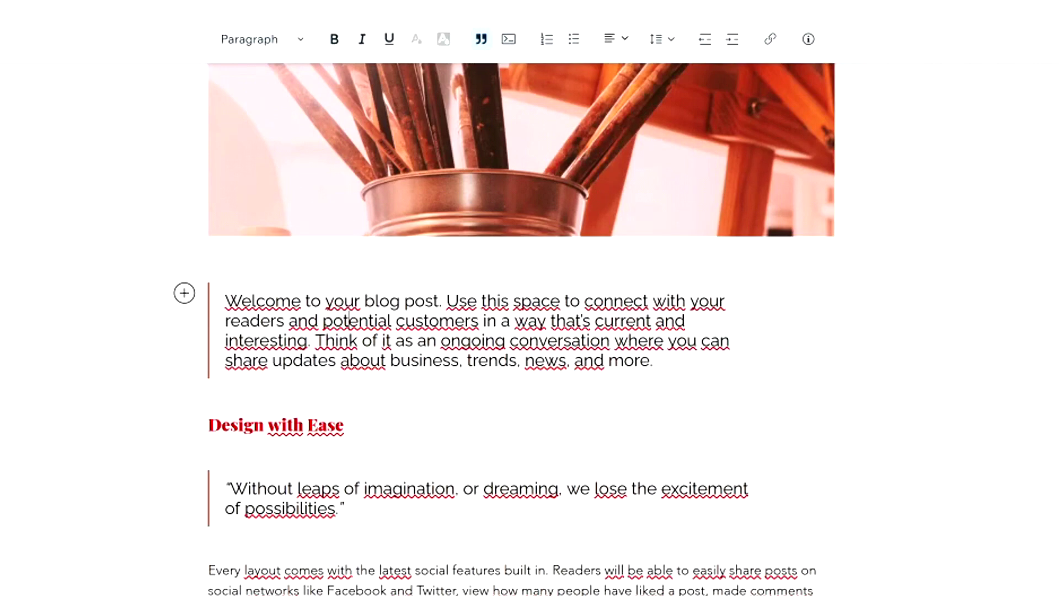
{"action": "left_click", "coordinate": [561, 88]}
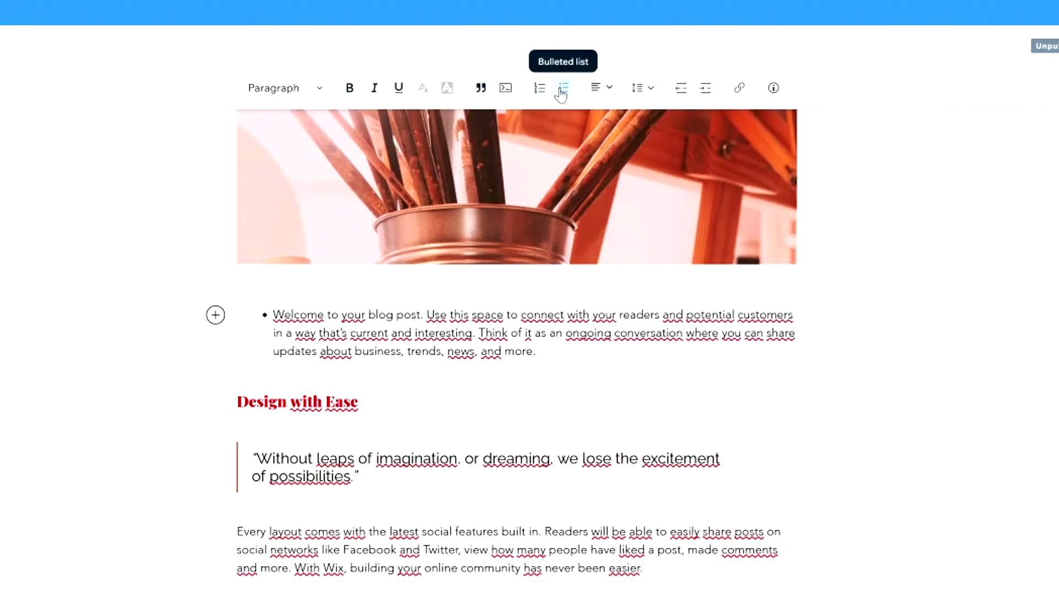
{"action": "left_click", "coordinate": [561, 88]}
{"action": "left_click", "coordinate": [561, 90]}
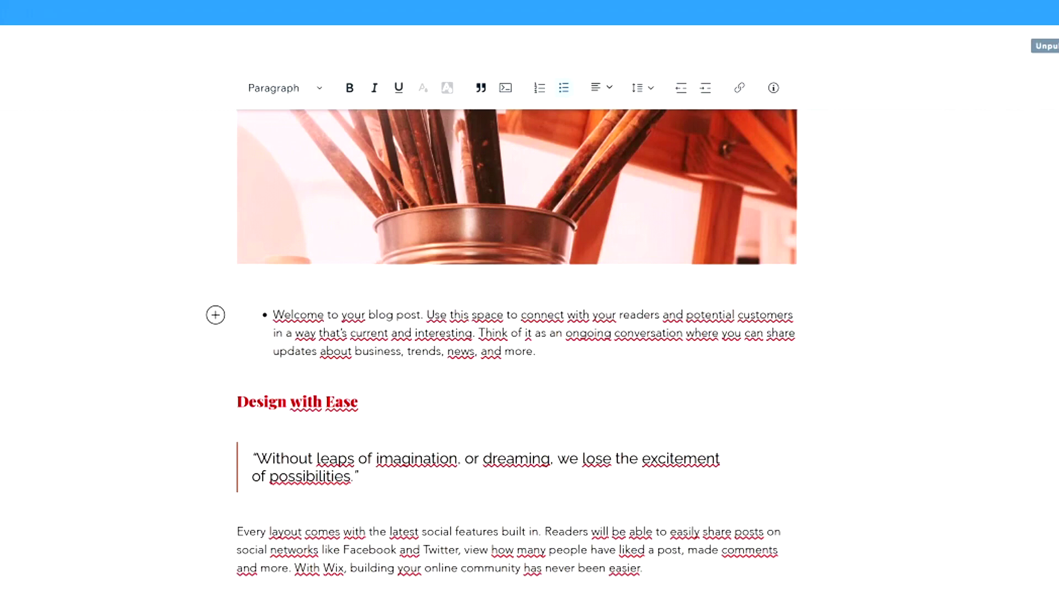
{"action": "left_click", "coordinate": [539, 351]}
{"action": "key", "text": "Return"}
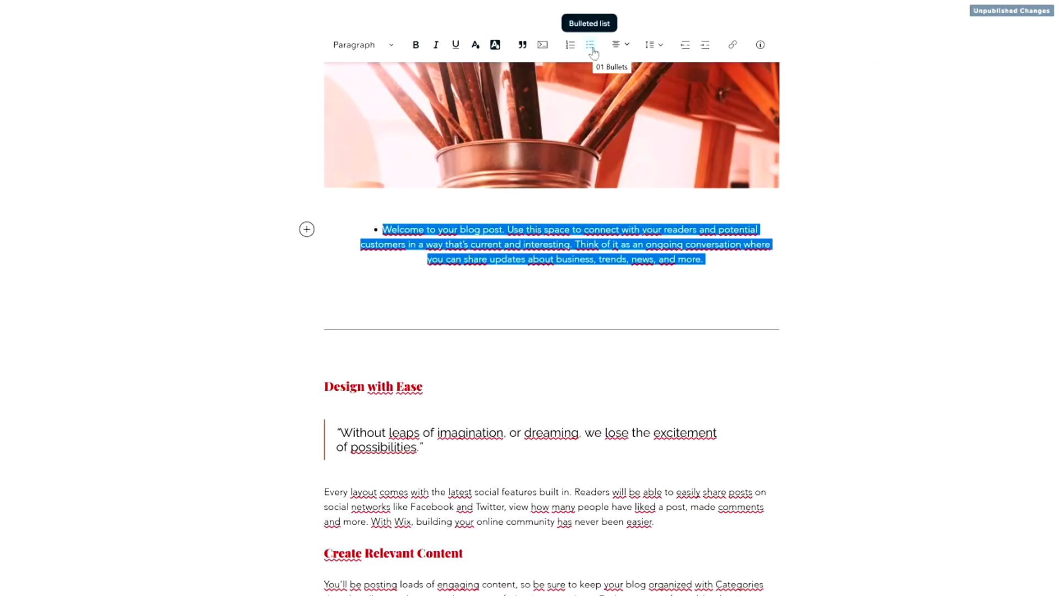
{"action": "left_click", "coordinate": [591, 47]}
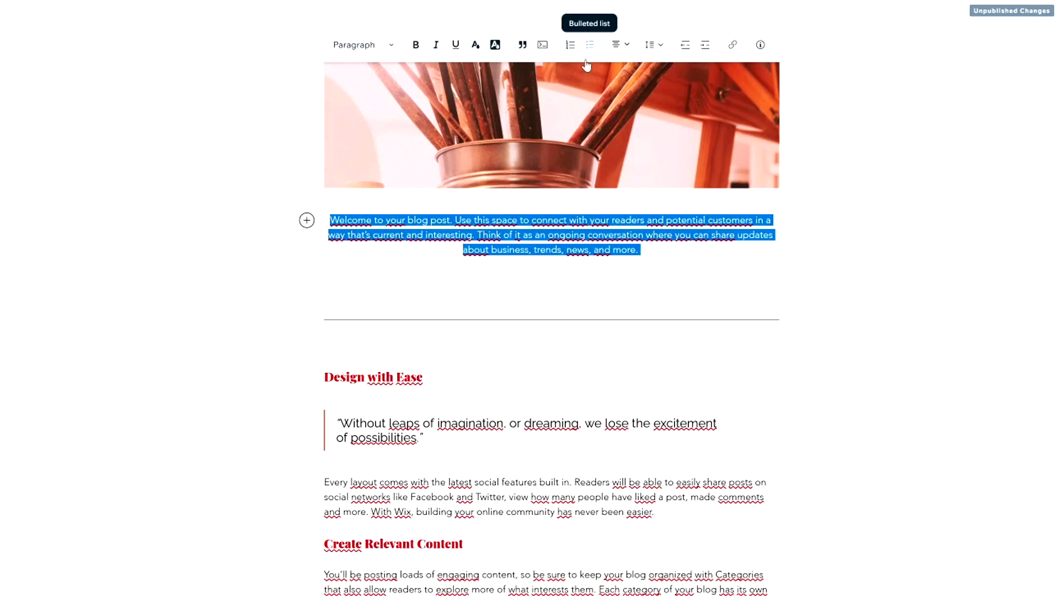
{"action": "key", "text": "Escape"}
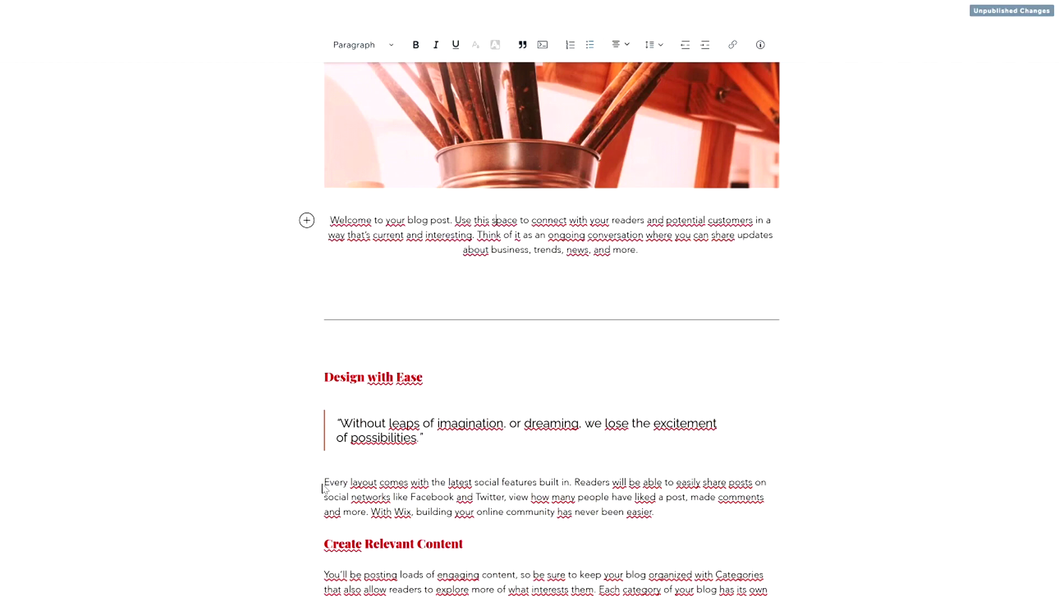
Make the 'Every layout comes with…' social features paragraph a bulleted list item.
{"action": "left_click_drag", "start_coordinate": [325, 486], "coordinate": [654, 512]}
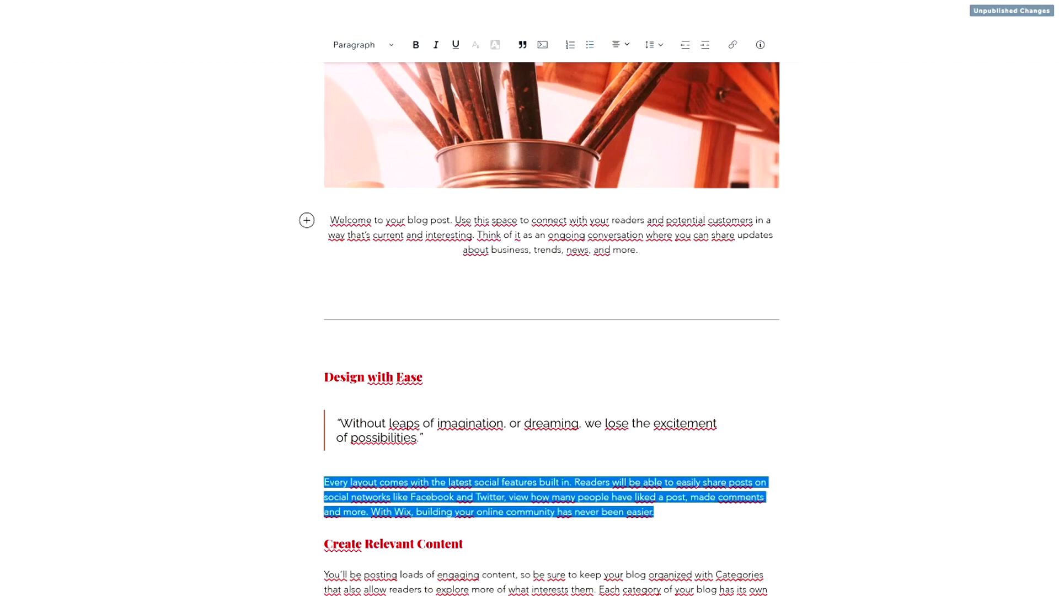
{"action": "left_click", "coordinate": [592, 52]}
{"action": "left_click", "coordinate": [469, 439]}
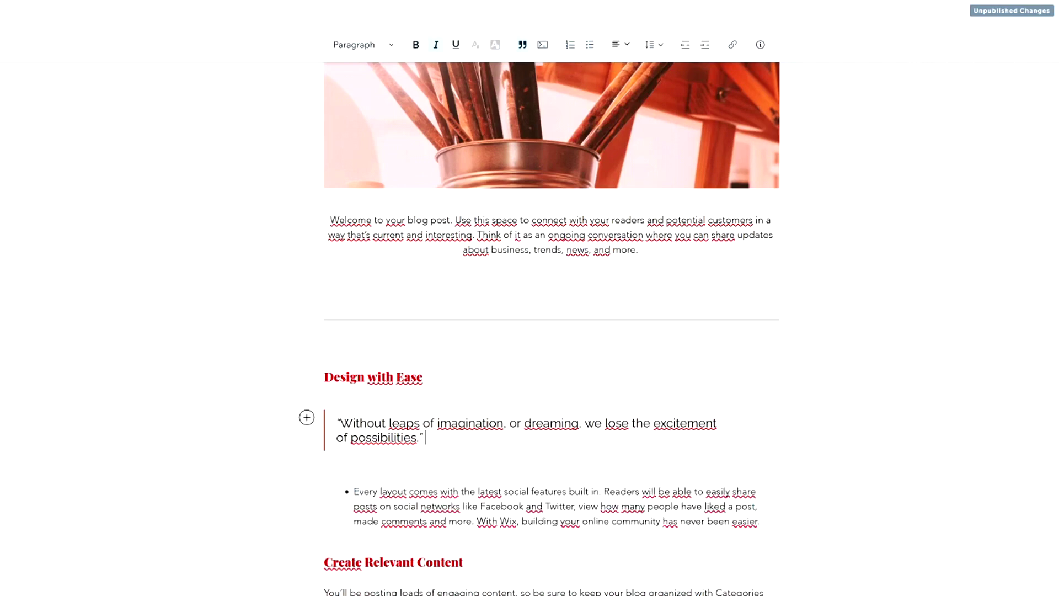
{"action": "left_click", "coordinate": [551, 234]}
{"action": "scroll", "coordinate": [552, 331], "scroll_direction": "down", "scroll_amount": 2}
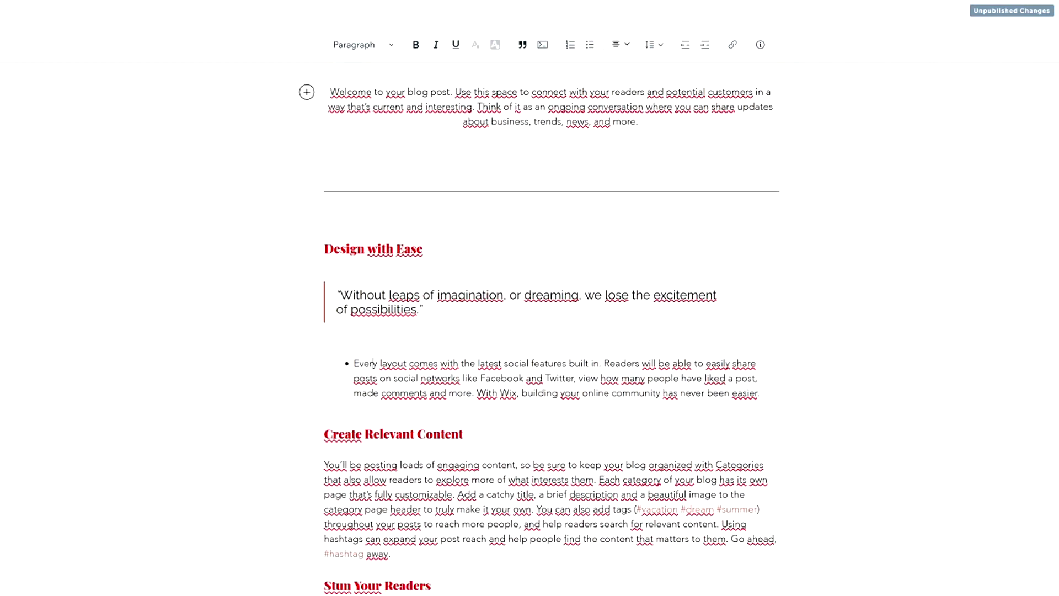
{"action": "left_click", "coordinate": [373, 363]}
{"action": "scroll", "coordinate": [372, 363], "scroll_direction": "down", "scroll_amount": 3}
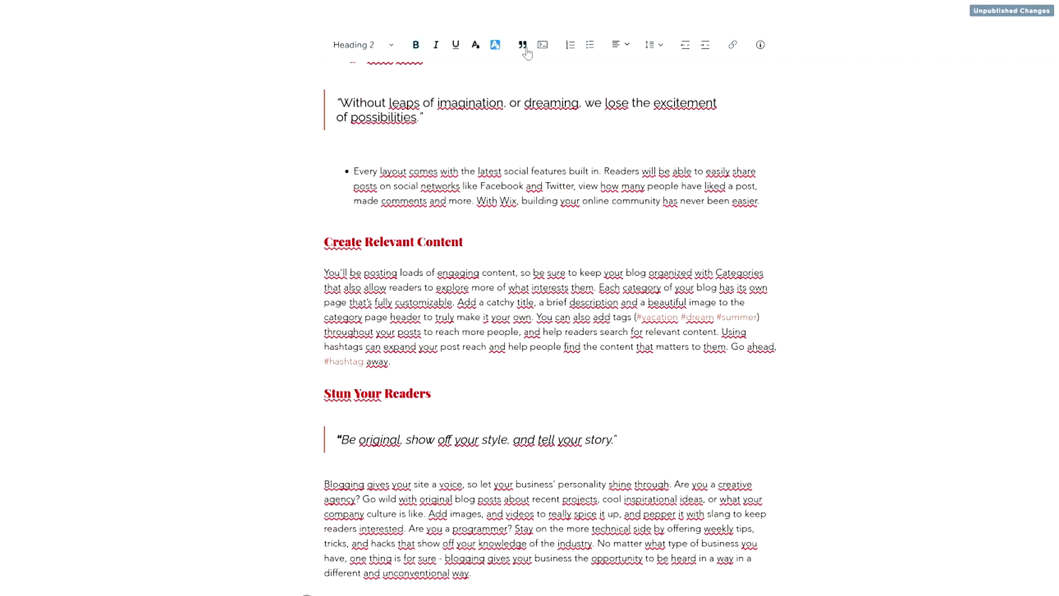
{"action": "left_click", "coordinate": [495, 45]}
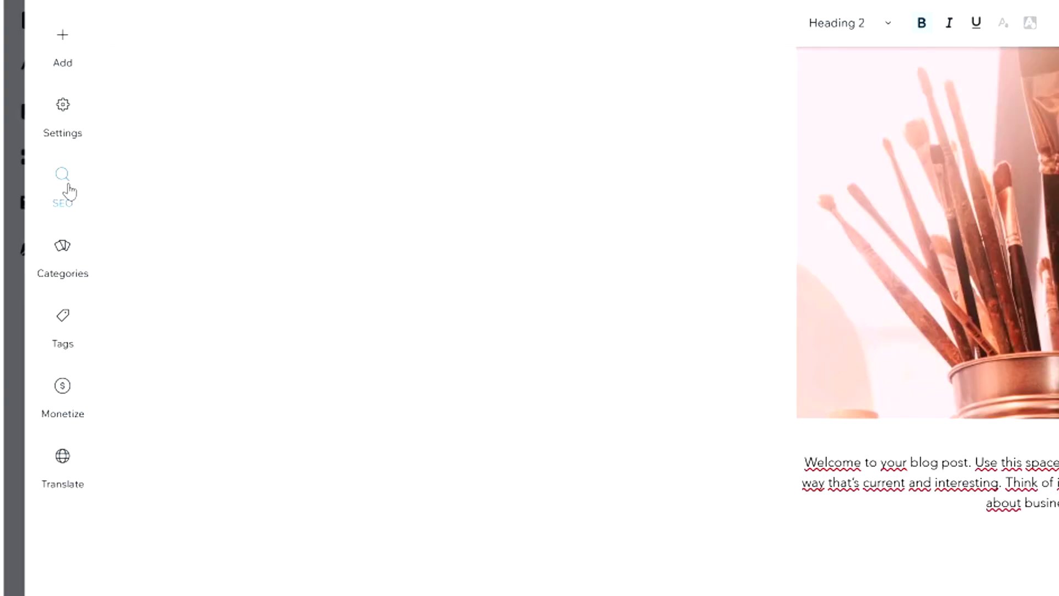
Set the post's SEO title tag to 'Biggest Blog Update Of The Year!'.
{"action": "left_click", "coordinate": [66, 189]}
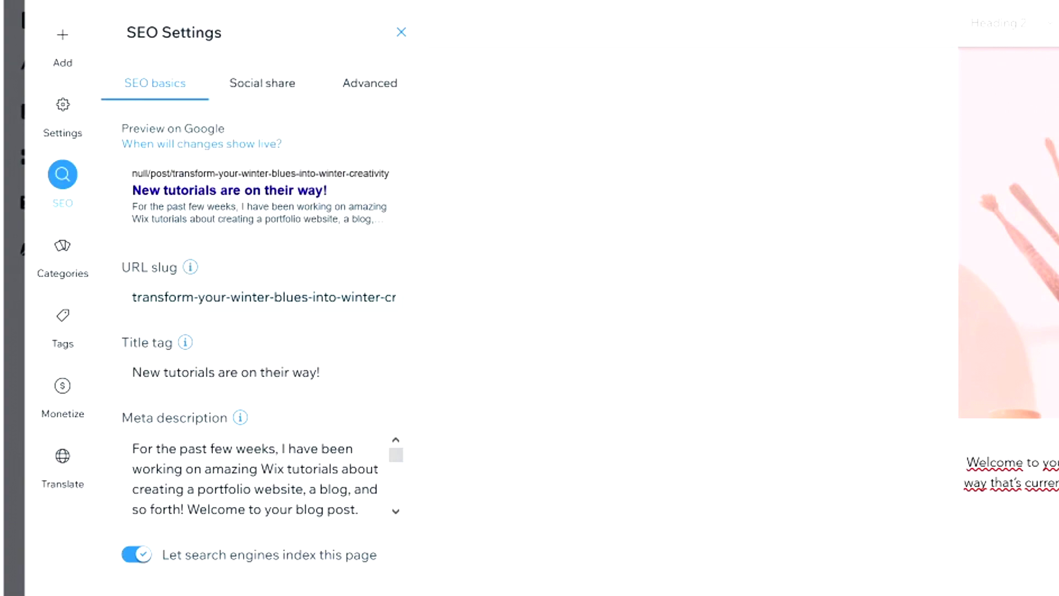
{"action": "left_click", "coordinate": [253, 297]}
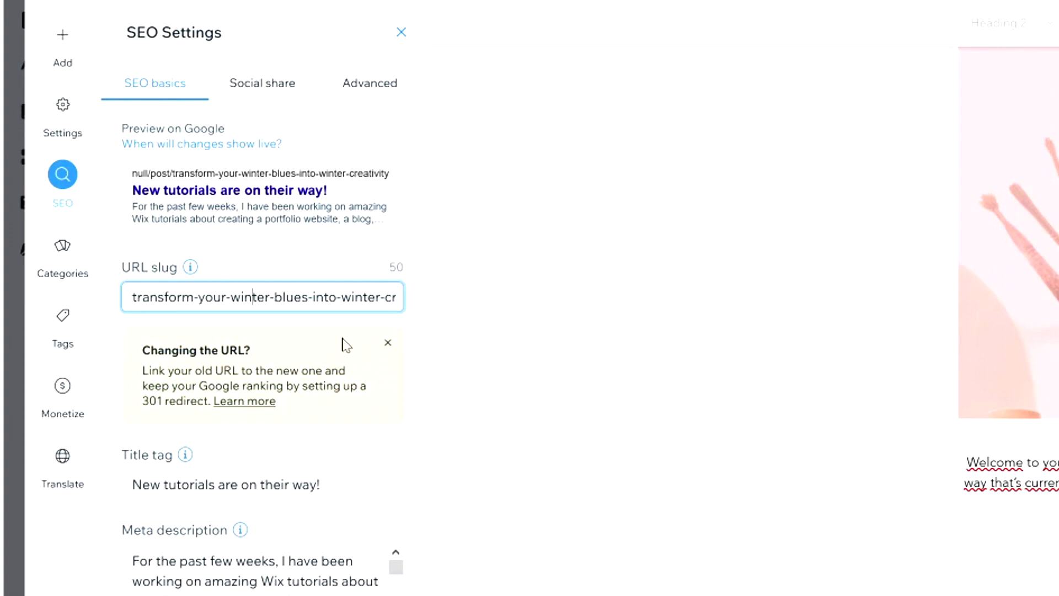
{"action": "left_click", "coordinate": [388, 343]}
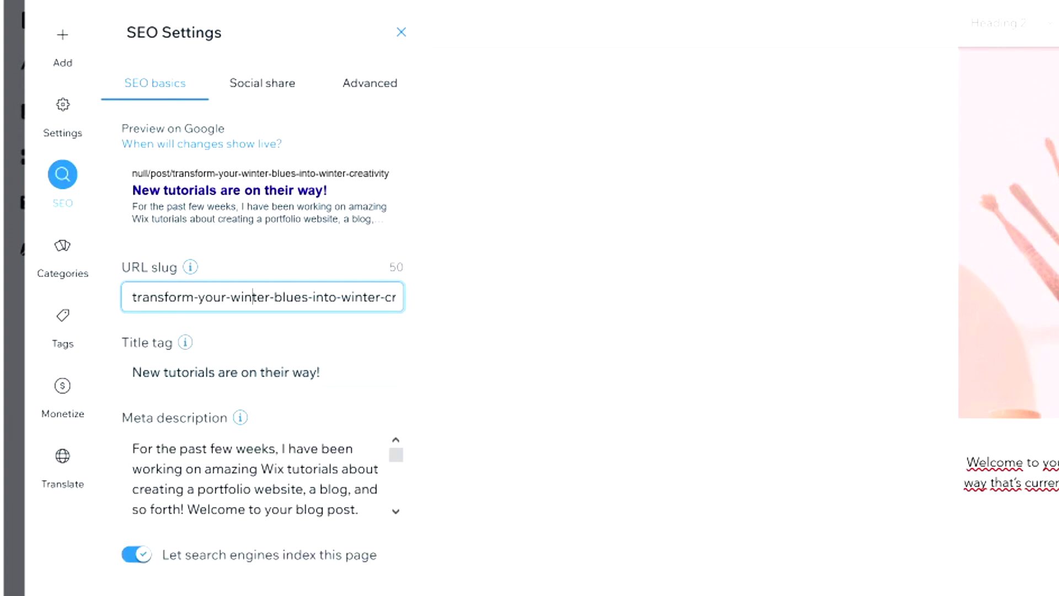
{"action": "left_click", "coordinate": [262, 372]}
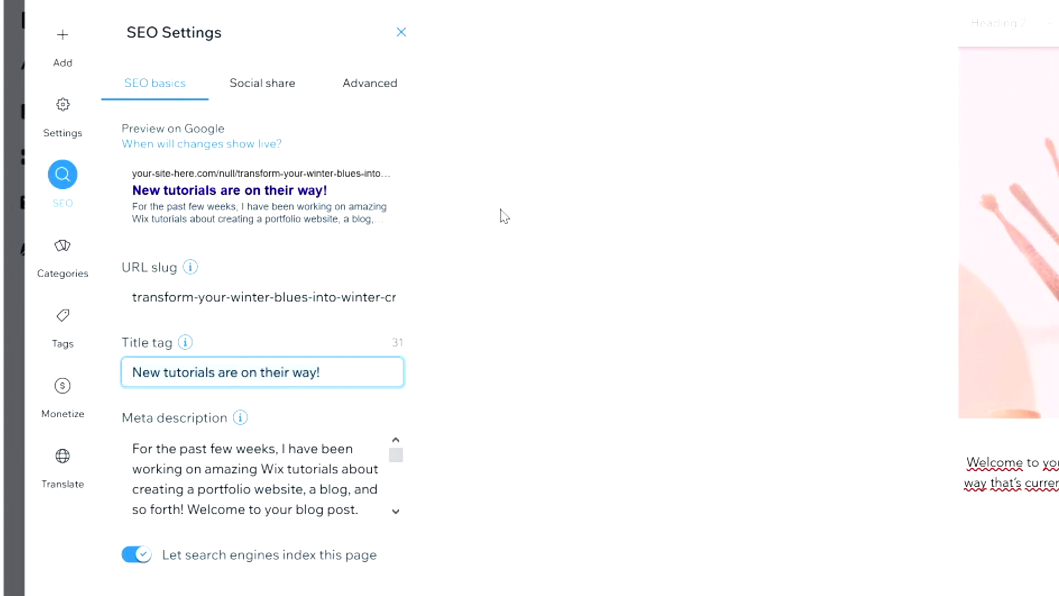
{"action": "key", "text": "ctrl+a"}
{"action": "type", "text": "Bigge"}
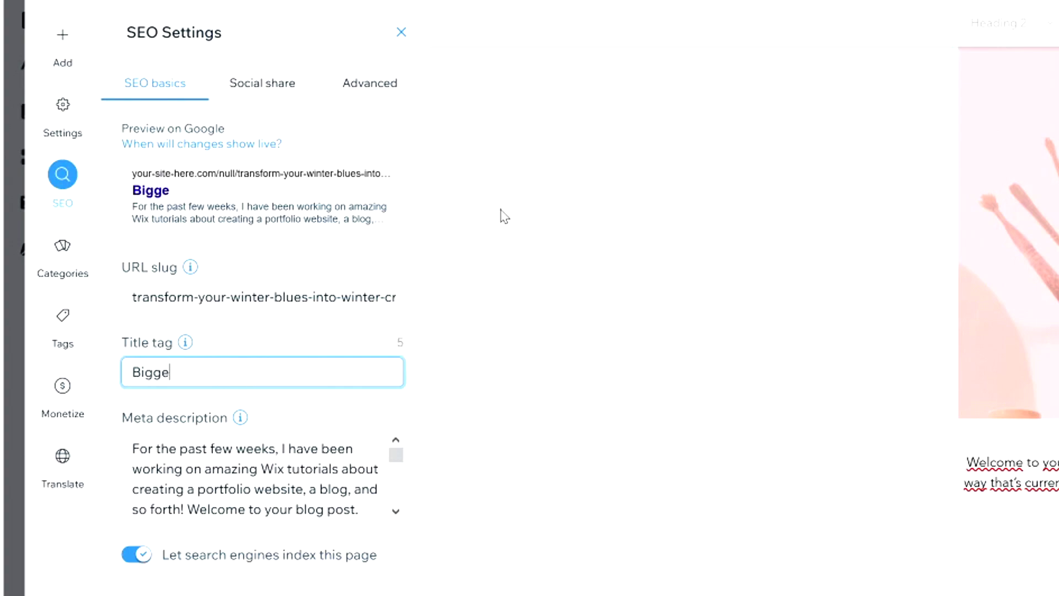
{"action": "type", "text": "st Blog Update"}
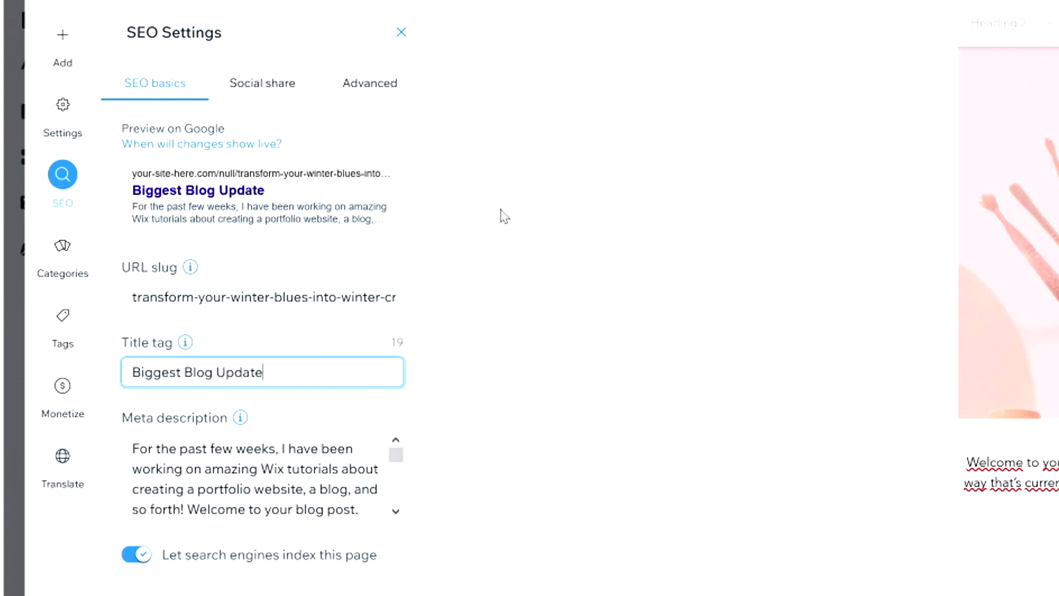
{"action": "type", "text": " Of The Year!"}
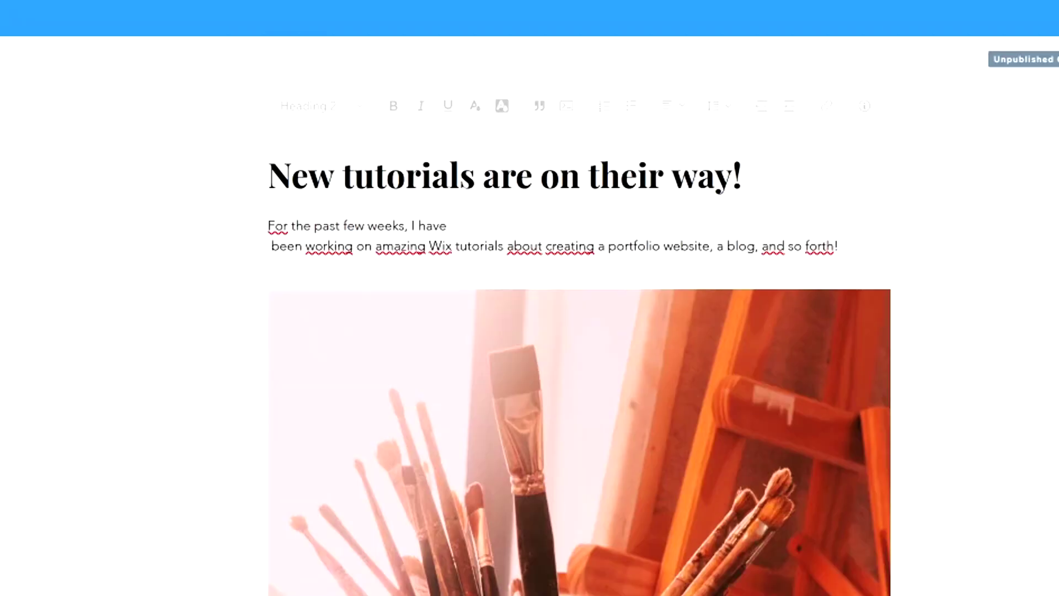
Review the post's meta description, Social share preview and Advanced SEO settings.
{"action": "left_click_drag", "start_coordinate": [269, 175], "coordinate": [742, 182]}
{"action": "left_click", "coordinate": [719, 190]}
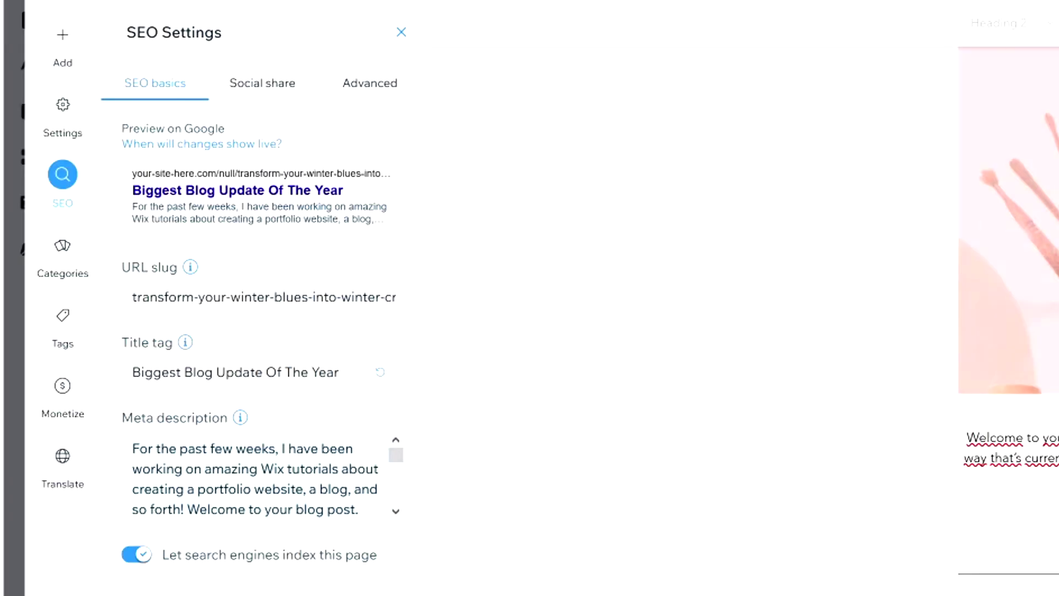
{"action": "left_click", "coordinate": [259, 477]}
{"action": "scroll", "coordinate": [259, 477], "scroll_direction": "down", "scroll_amount": 5}
{"action": "scroll", "coordinate": [259, 477], "scroll_direction": "up", "scroll_amount": 5}
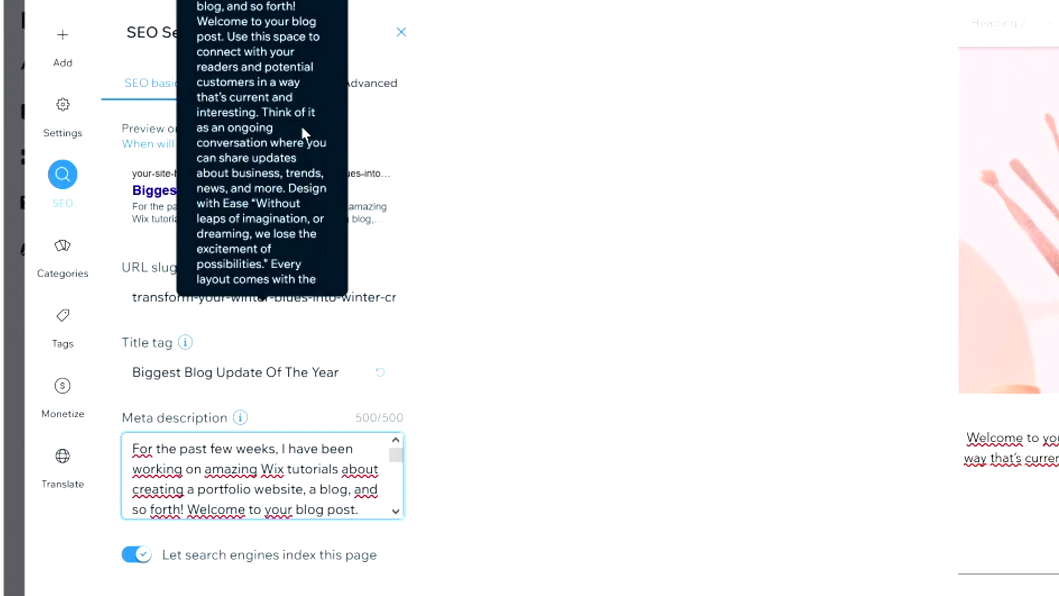
{"action": "left_click", "coordinate": [268, 89]}
{"action": "mouse_move", "coordinate": [335, 347]}
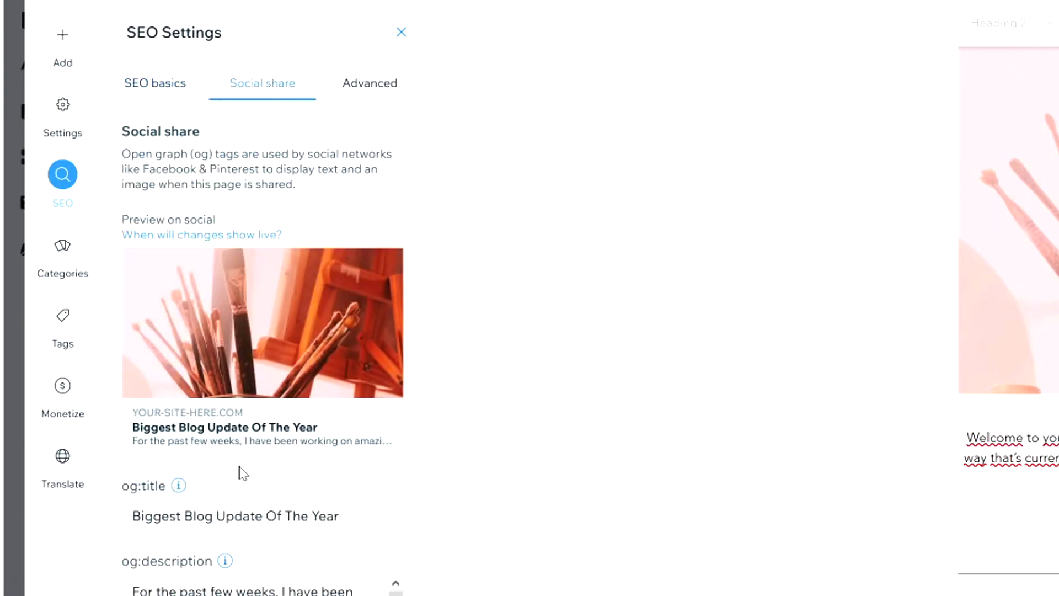
{"action": "left_click", "coordinate": [364, 90]}
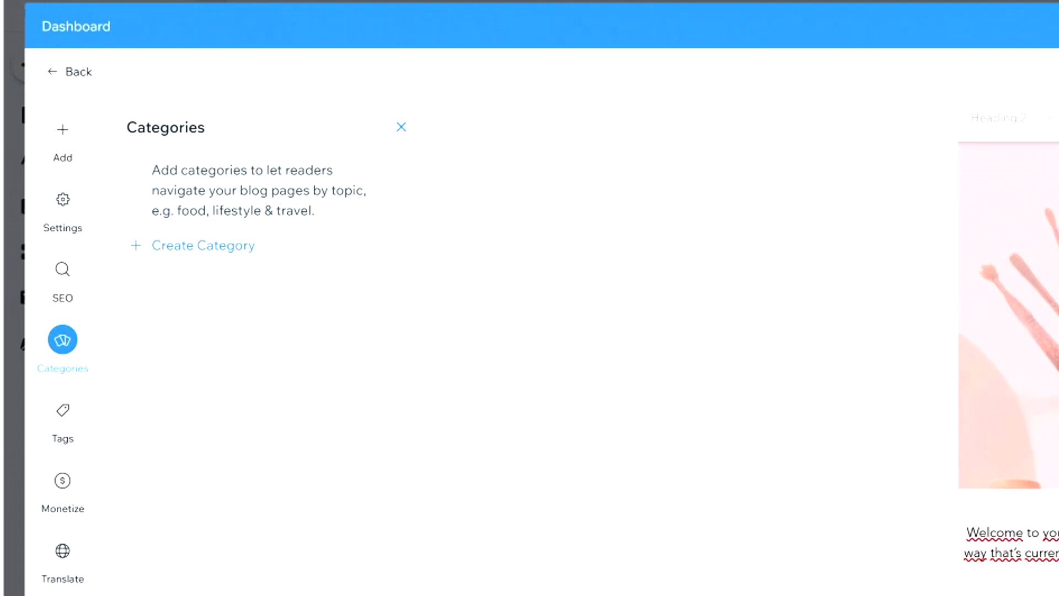
Create the post categories YouTube and Album.
{"action": "left_click", "coordinate": [183, 247]}
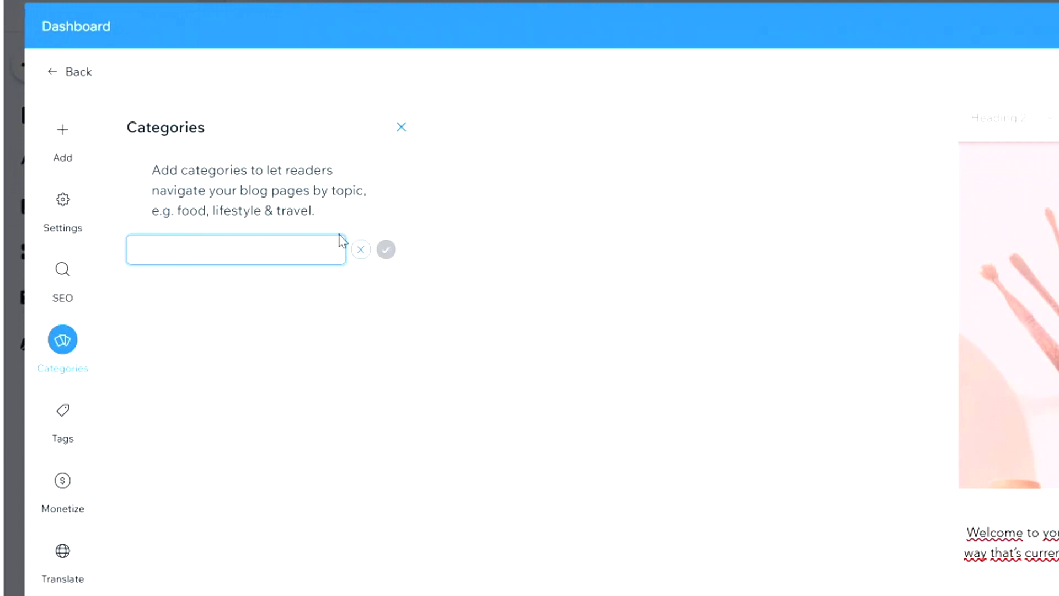
{"action": "type", "text": "YouTube"}
{"action": "key", "text": "Return"}
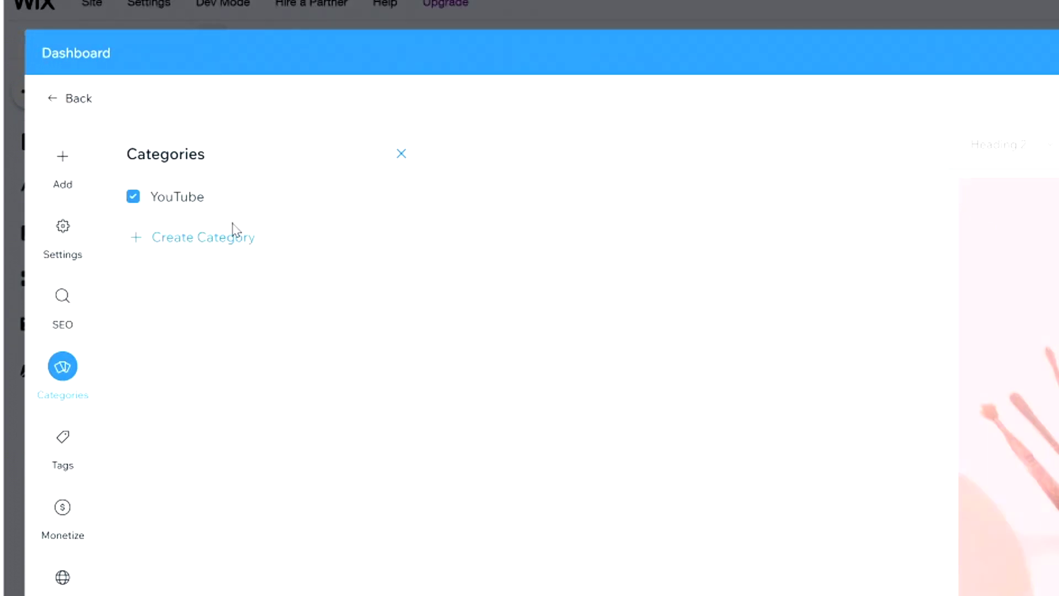
{"action": "left_click", "coordinate": [210, 242]}
{"action": "type", "text": "A"}
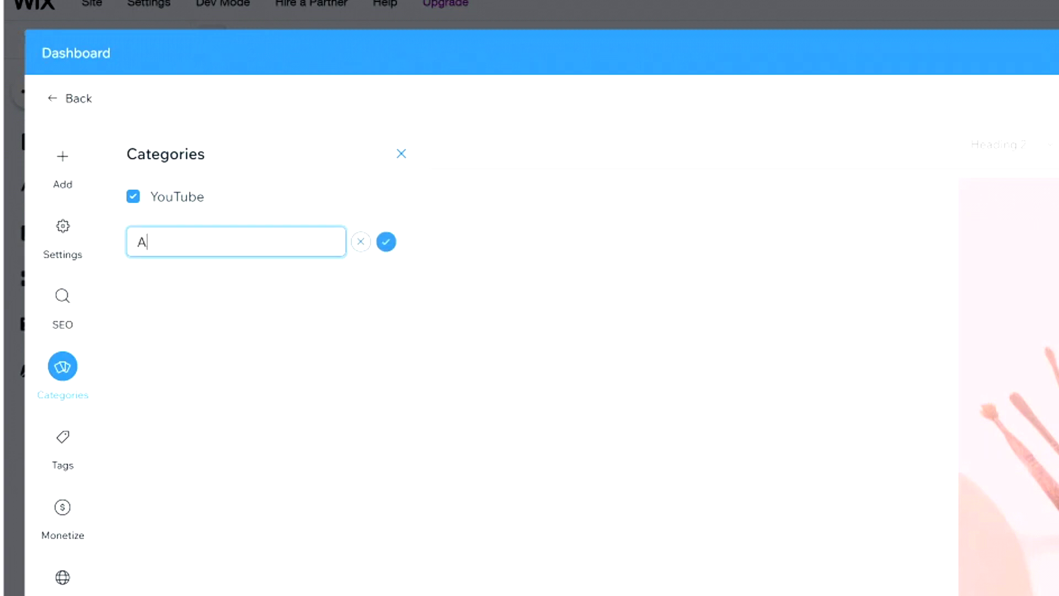
{"action": "type", "text": "lbum"}
{"action": "left_click", "coordinate": [386, 243]}
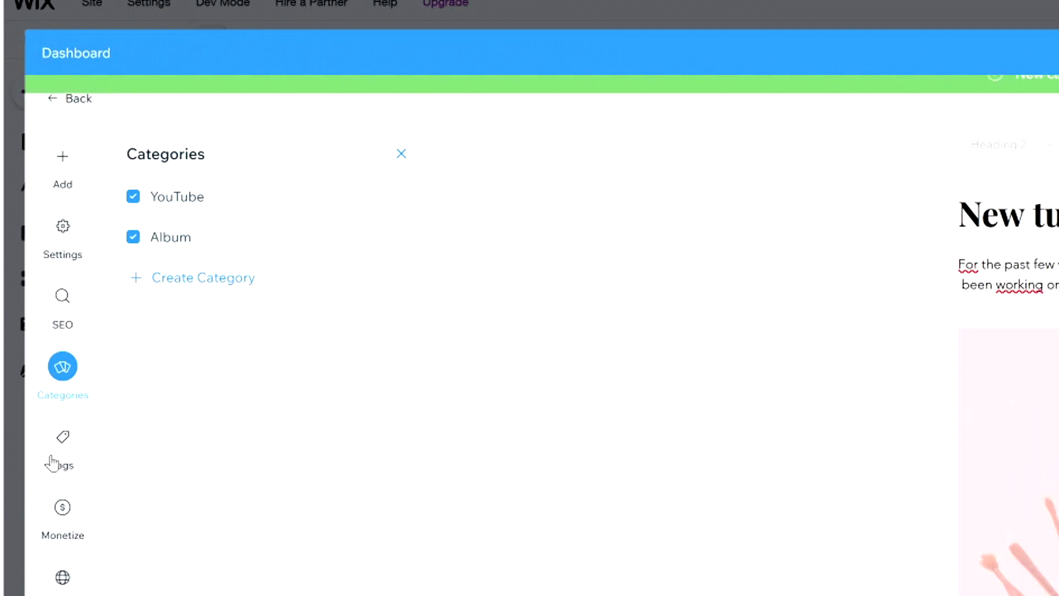
Tag the post with 'video editing' and 'vegas pro'.
{"action": "left_click", "coordinate": [63, 437]}
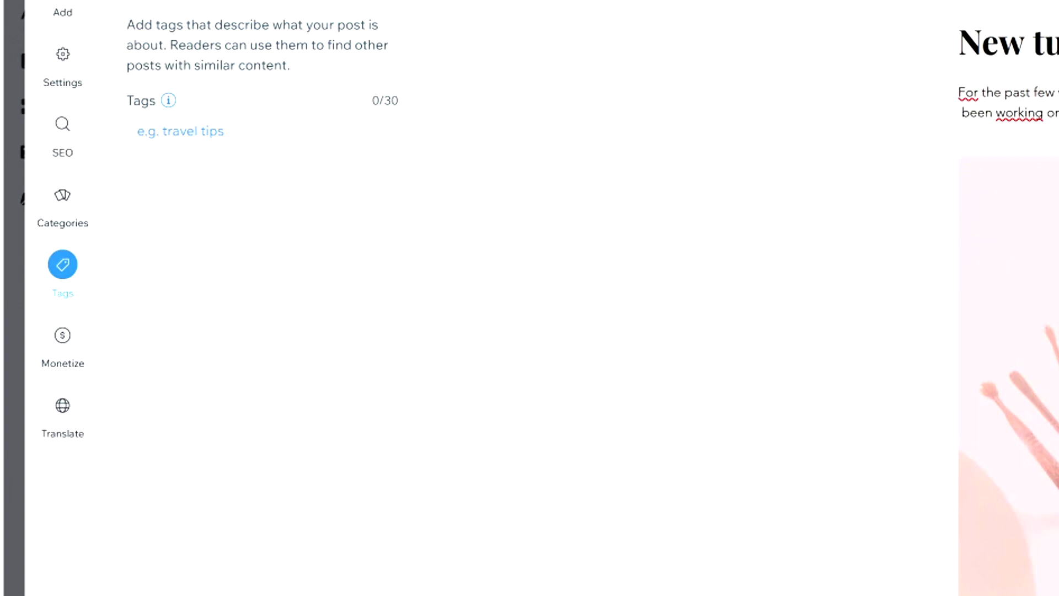
{"action": "left_click", "coordinate": [180, 130]}
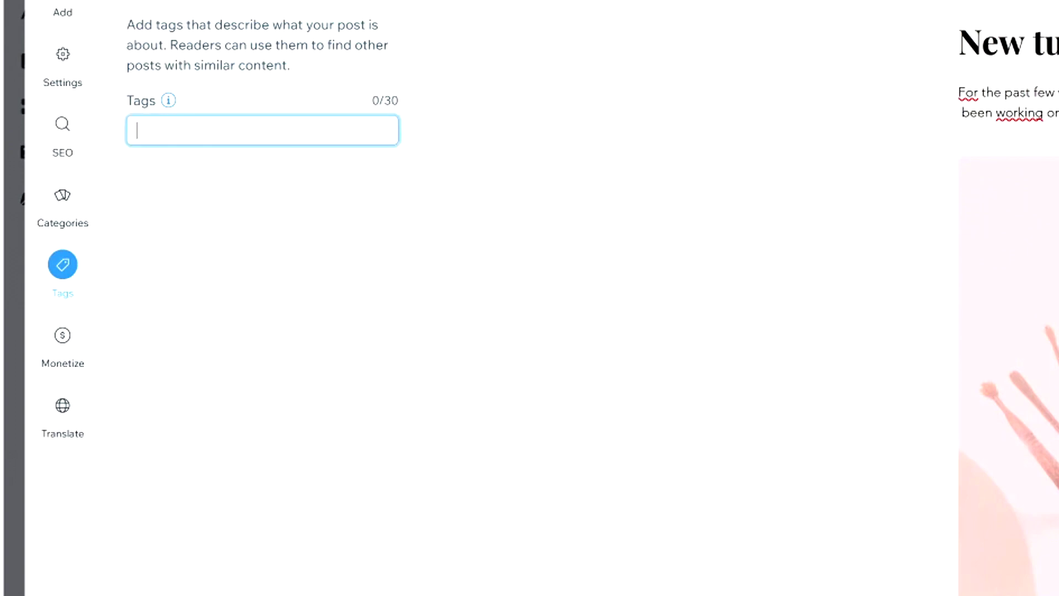
{"action": "type", "text": "video editing"}
{"action": "key", "text": "Return"}
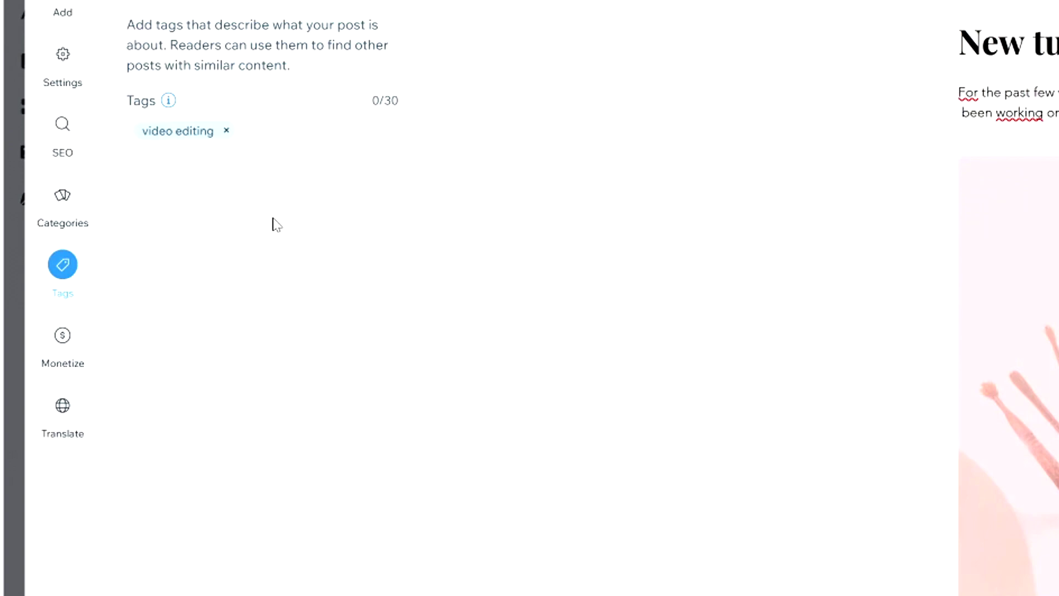
{"action": "left_click", "coordinate": [263, 132]}
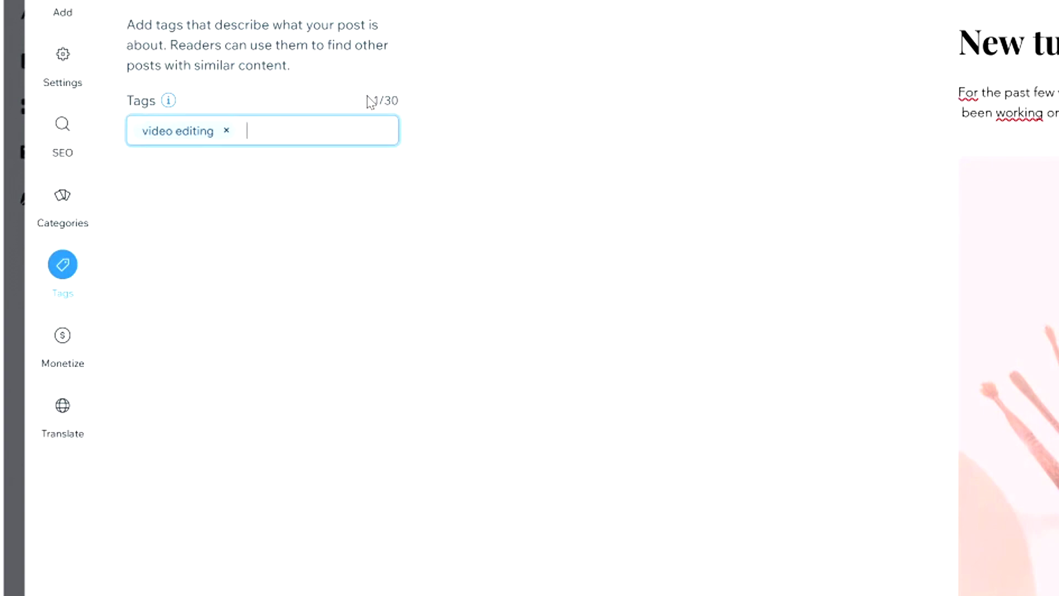
{"action": "type", "text": "vegas pro"}
{"action": "key", "text": "Return"}
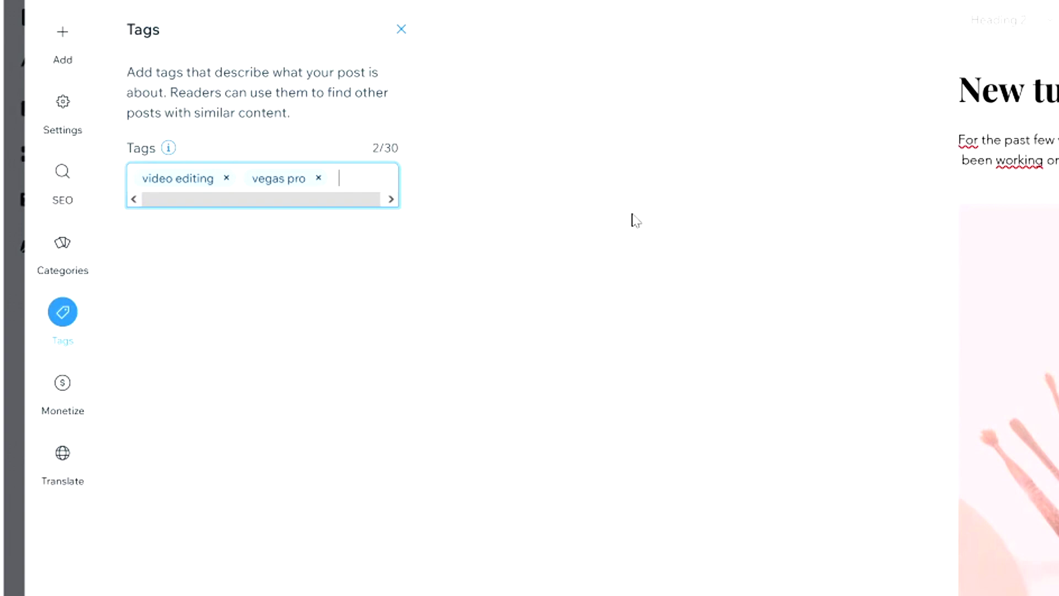
{"action": "left_click", "coordinate": [70, 388]}
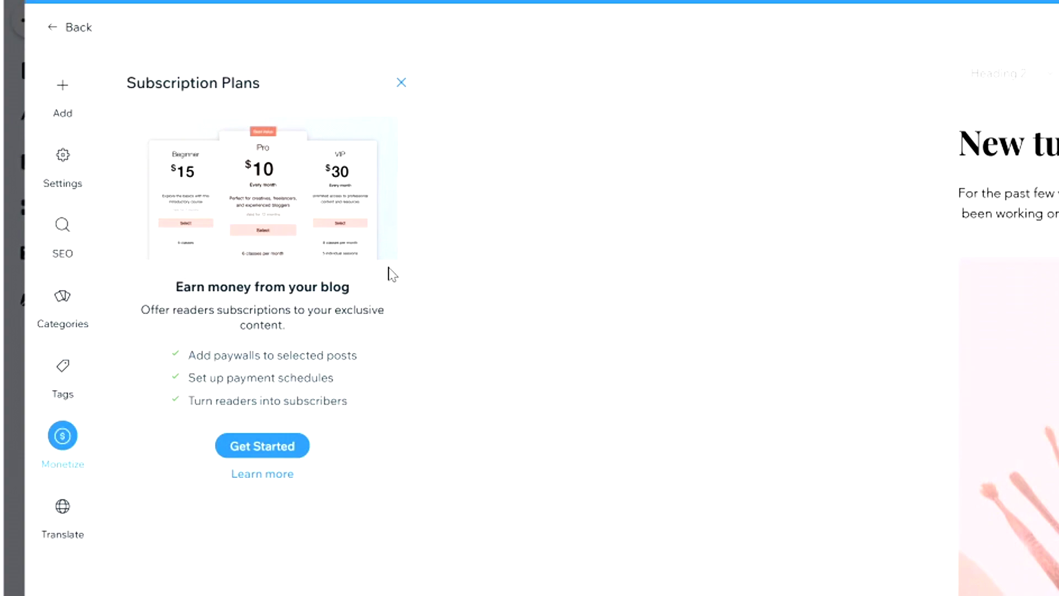
Create a new subscription plan named BRONZE.
{"action": "left_click", "coordinate": [262, 446]}
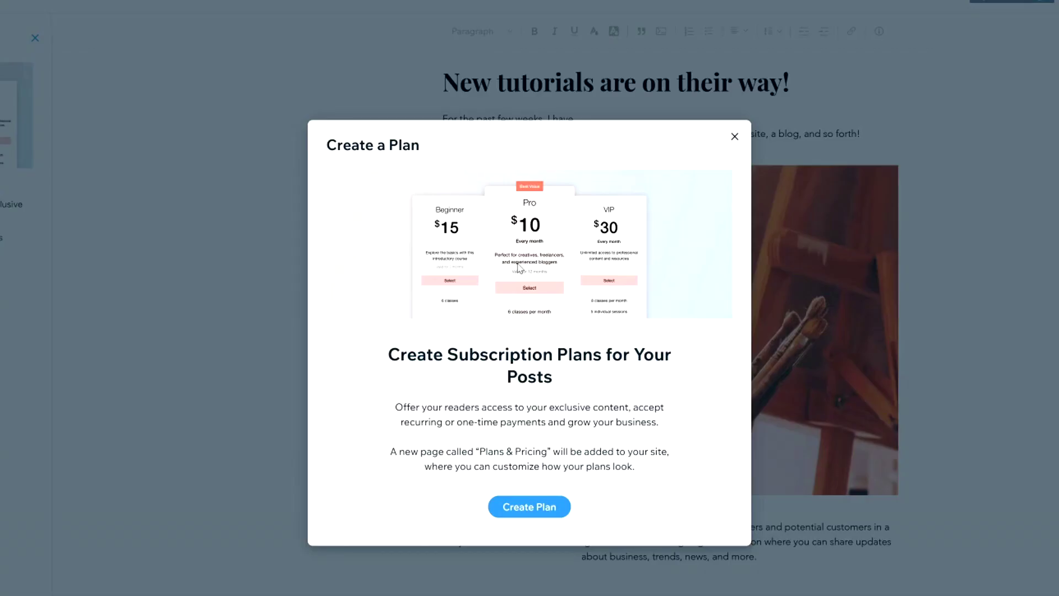
{"action": "left_click", "coordinate": [531, 510]}
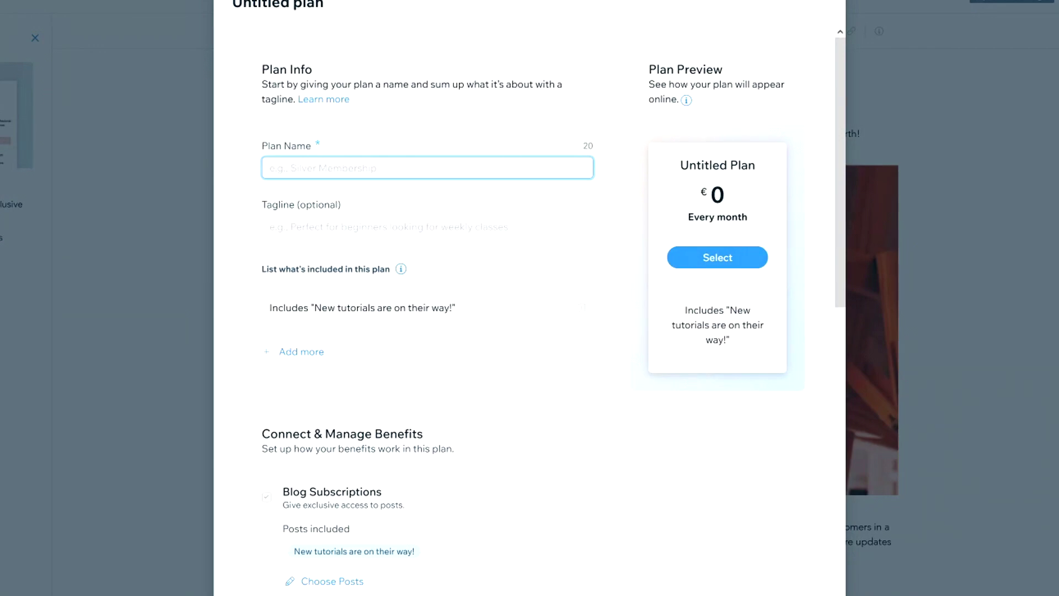
{"action": "type", "text": "BRONZE"}
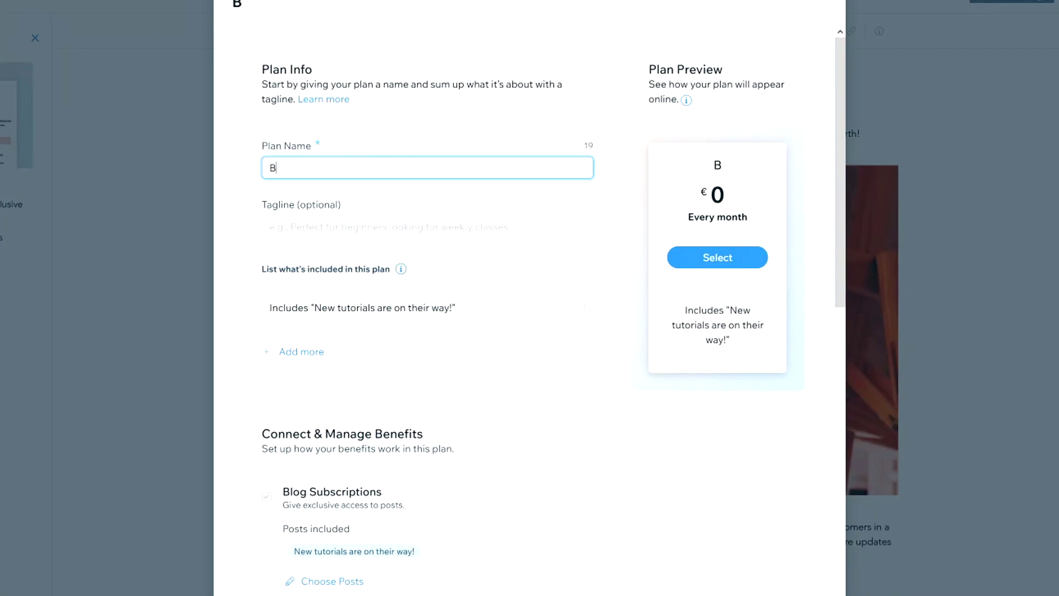
{"action": "left_click", "coordinate": [269, 227]}
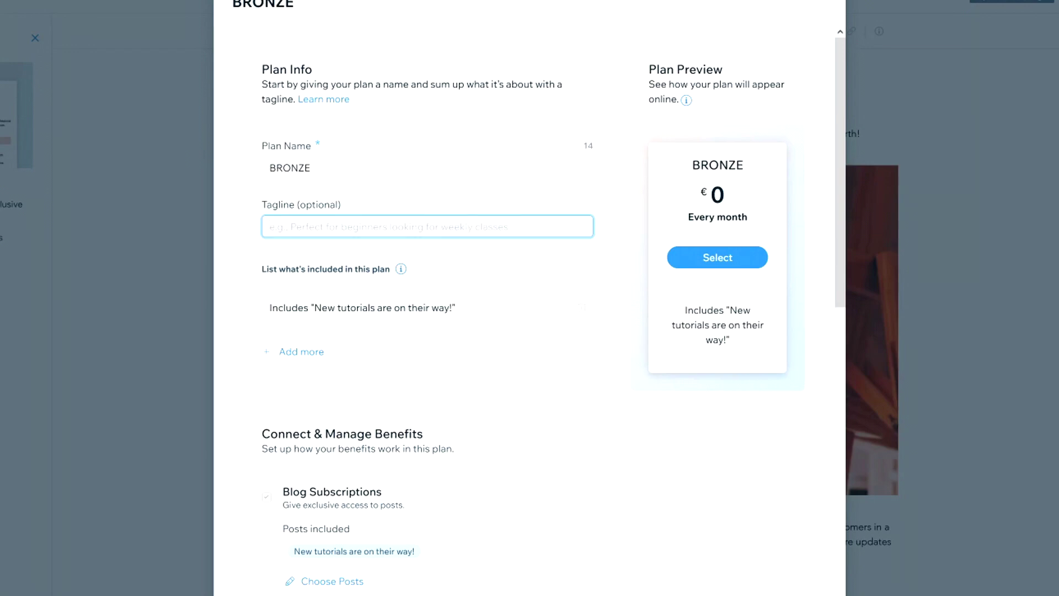
{"action": "left_click", "coordinate": [413, 307]}
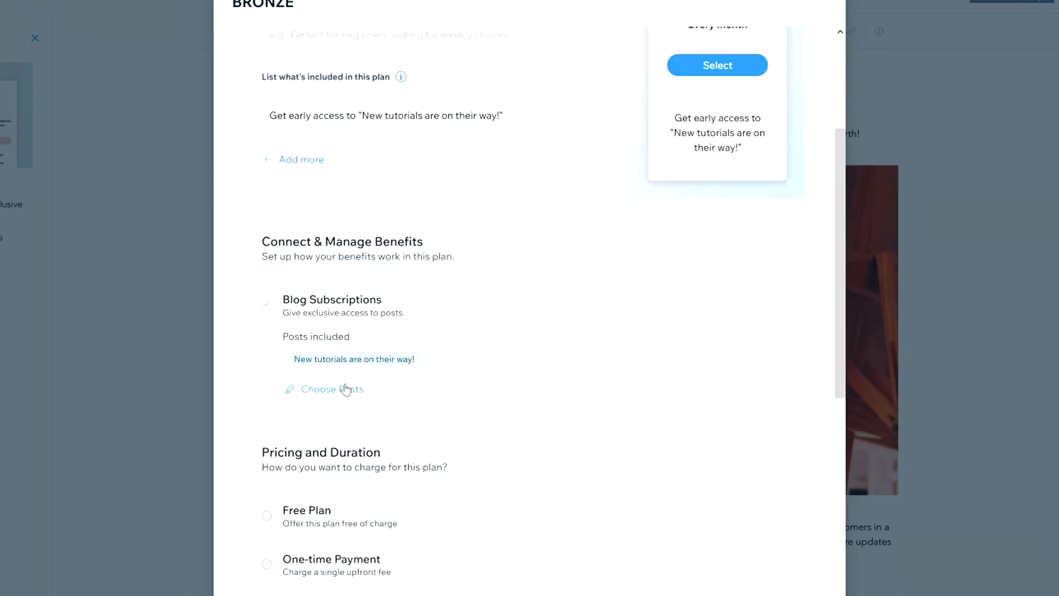
Bill the BRONZE plan monthly at €4,99 until canceled, with a free trial enabled.
{"action": "scroll", "coordinate": [414, 383], "scroll_direction": "down", "scroll_amount": 4}
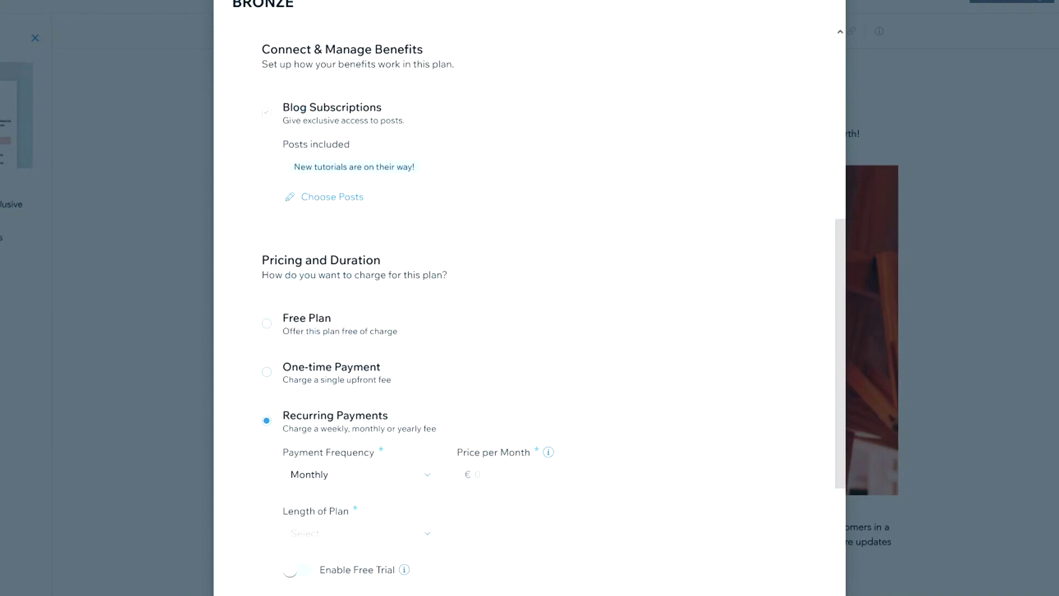
{"action": "left_click", "coordinate": [350, 477]}
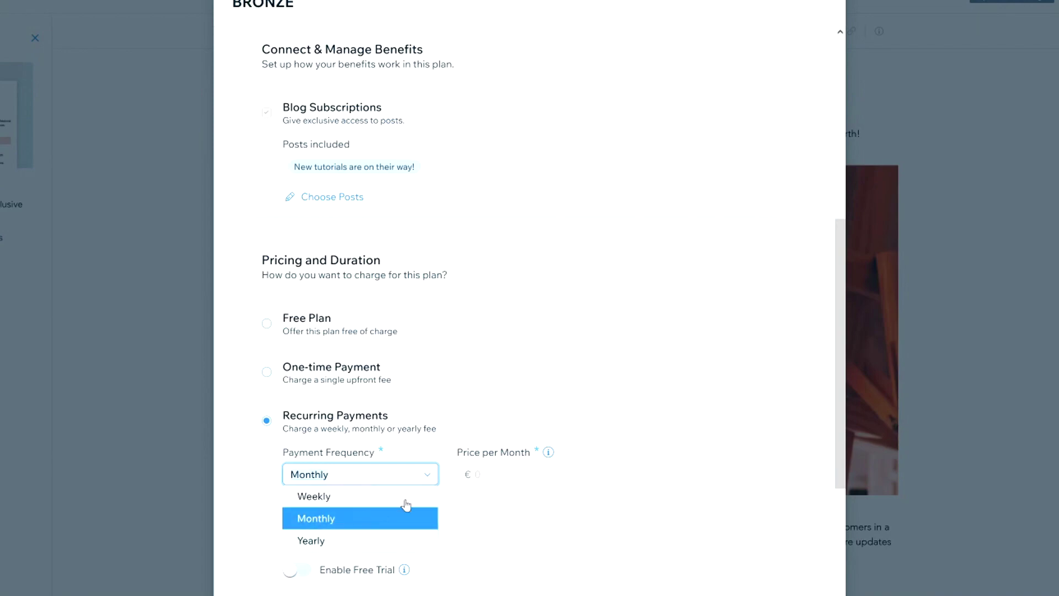
{"action": "left_click", "coordinate": [479, 475]}
{"action": "type", "text": "4,99"}
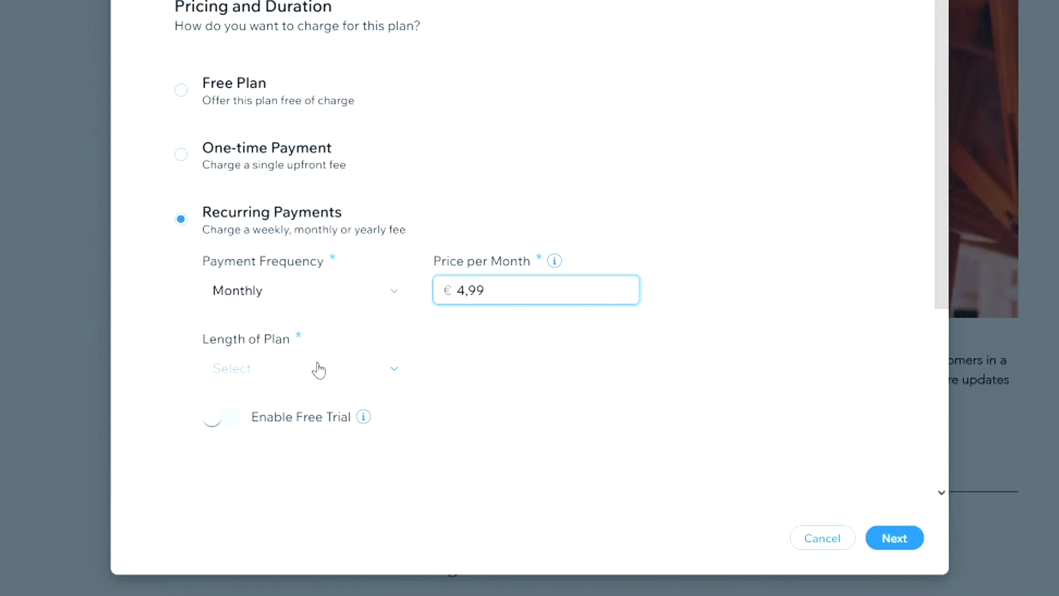
{"action": "left_click", "coordinate": [319, 369]}
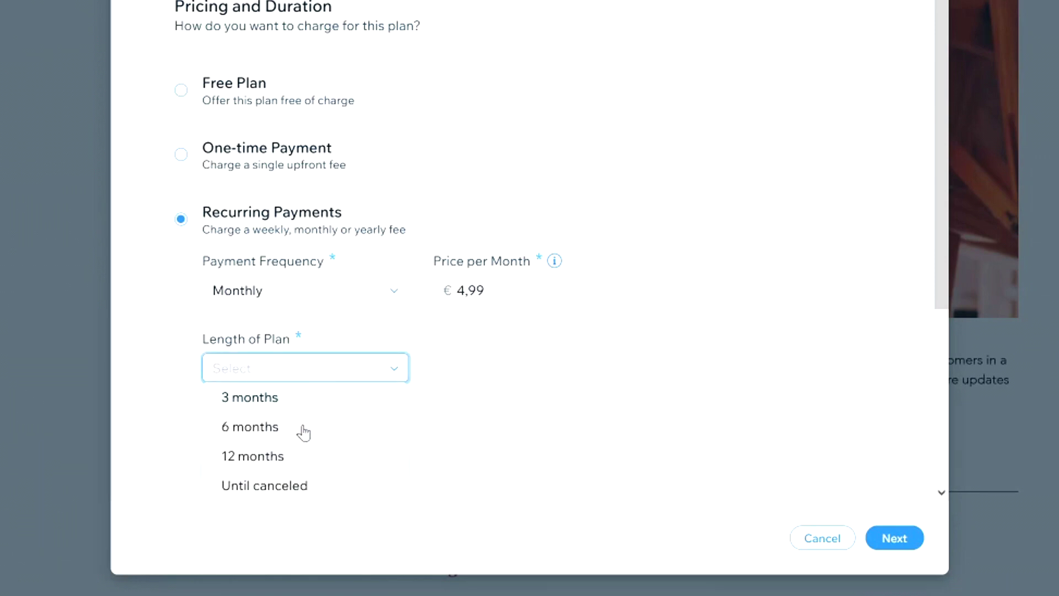
{"action": "left_click", "coordinate": [305, 488]}
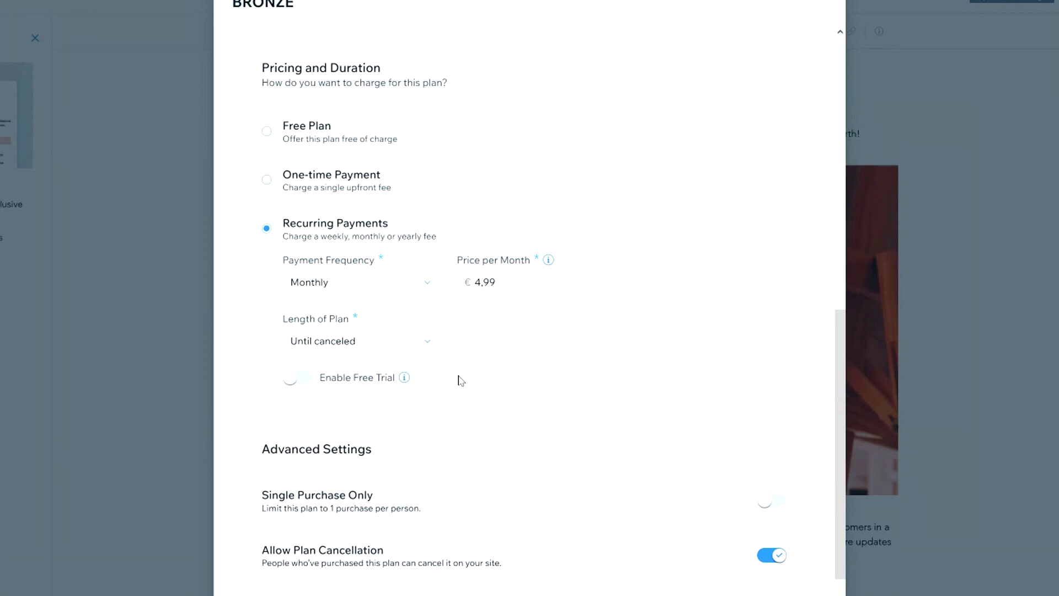
{"action": "left_click", "coordinate": [296, 377]}
{"action": "scroll", "coordinate": [359, 387], "scroll_direction": "down", "scroll_amount": 3}
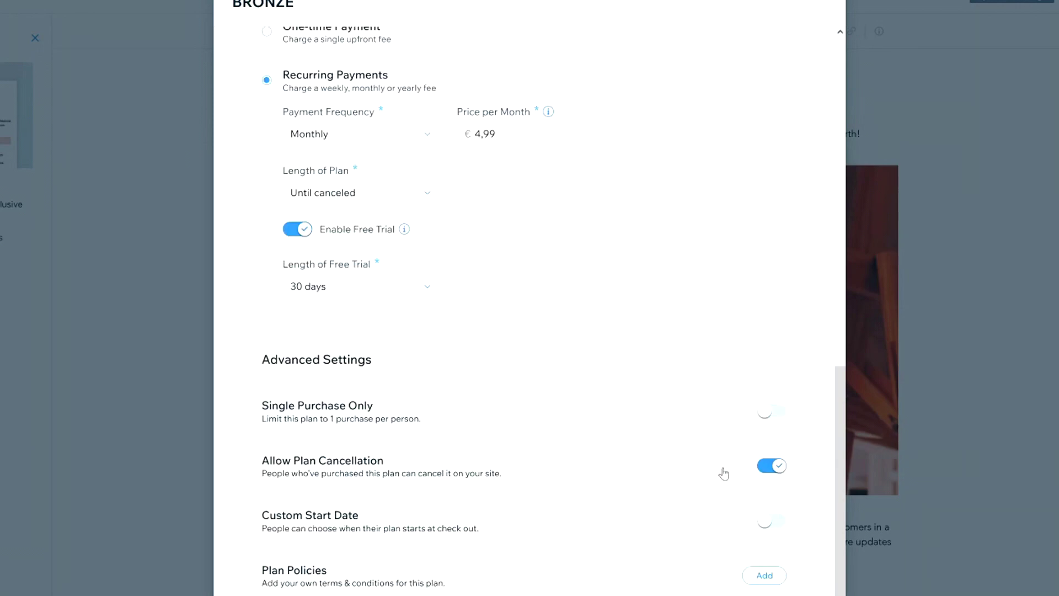
{"action": "scroll", "coordinate": [498, 308], "scroll_direction": "up", "scroll_amount": 10}
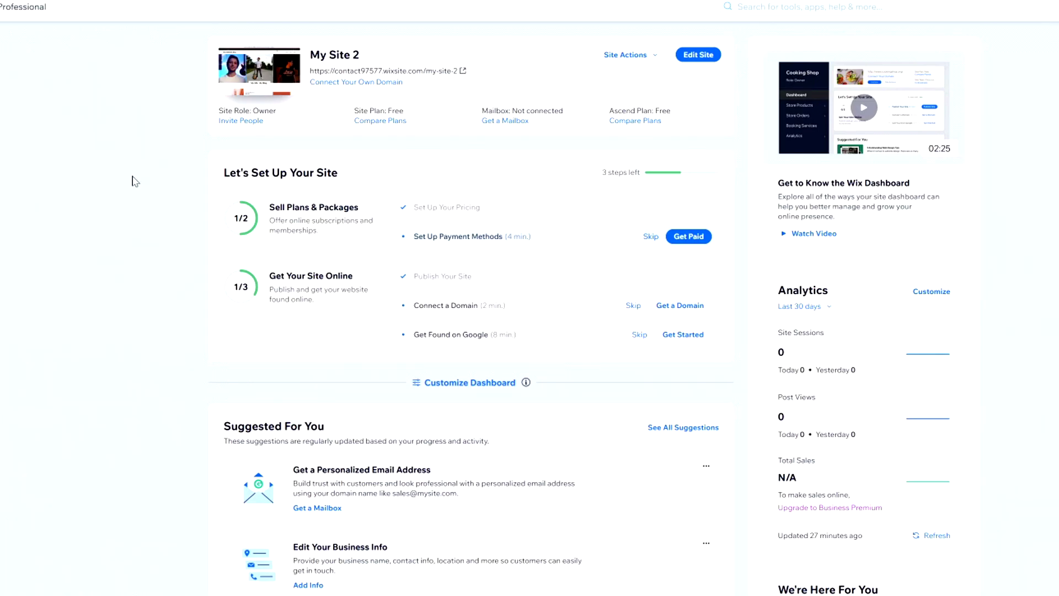
Open Invite People from Site Actions and browse the roles, toggling Website Designer on and off.
{"action": "left_click", "coordinate": [655, 58]}
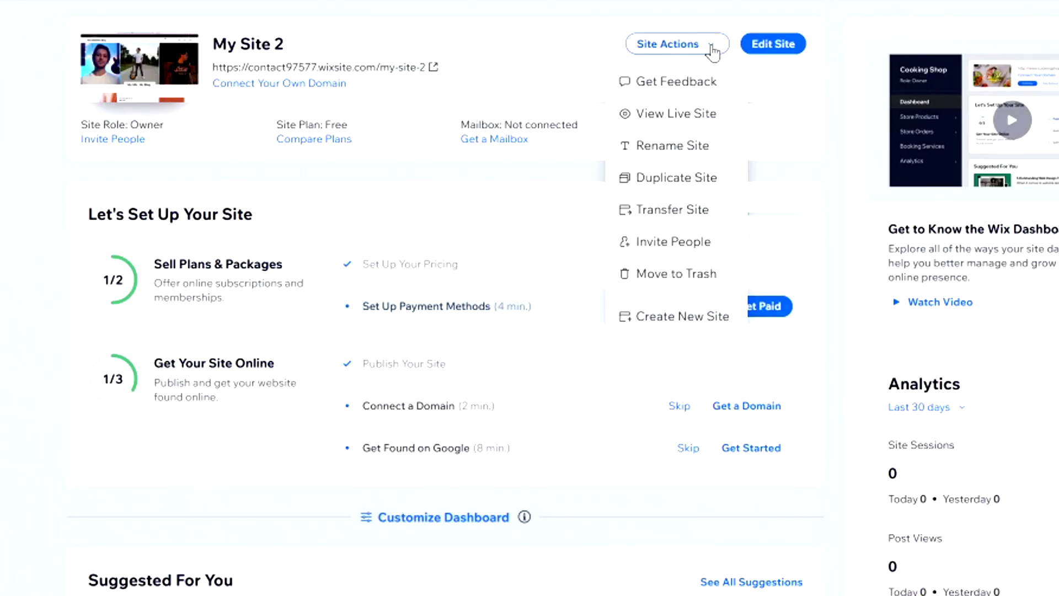
{"action": "left_click", "coordinate": [699, 245]}
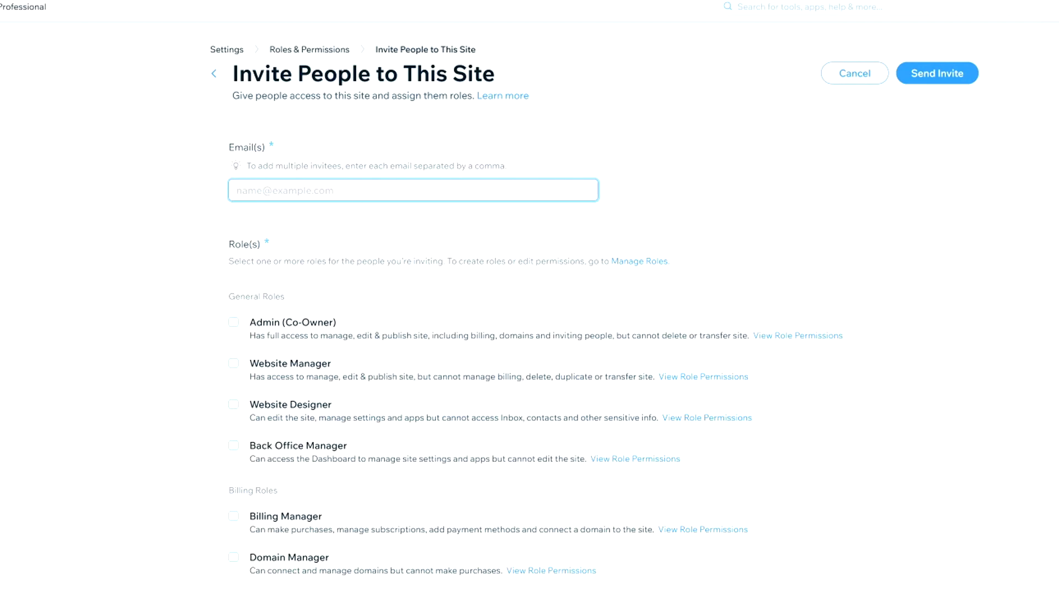
{"action": "left_click", "coordinate": [286, 408]}
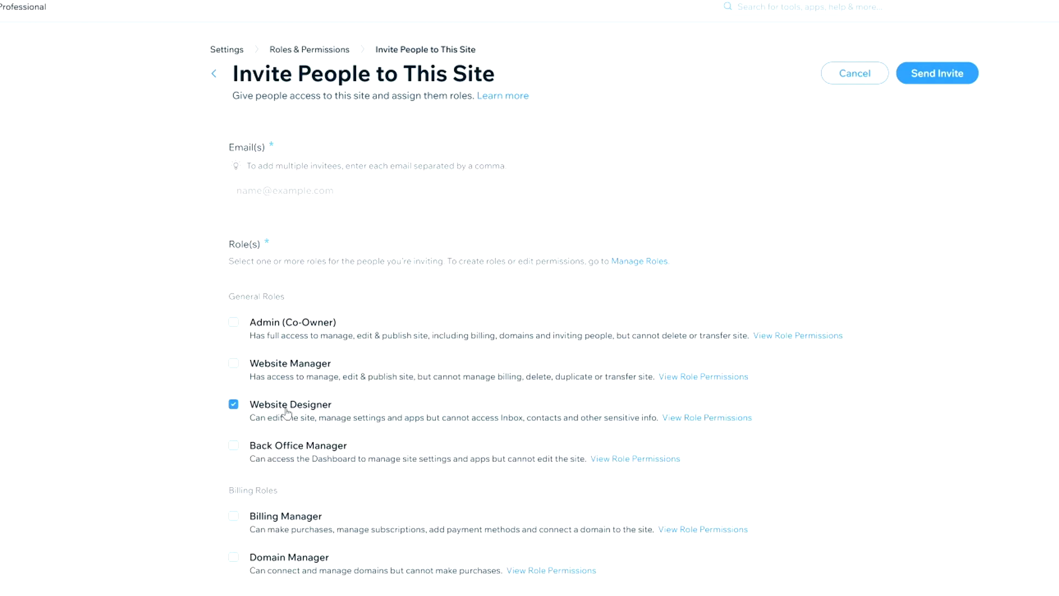
{"action": "left_click", "coordinate": [287, 411]}
{"action": "left_click", "coordinate": [333, 190]}
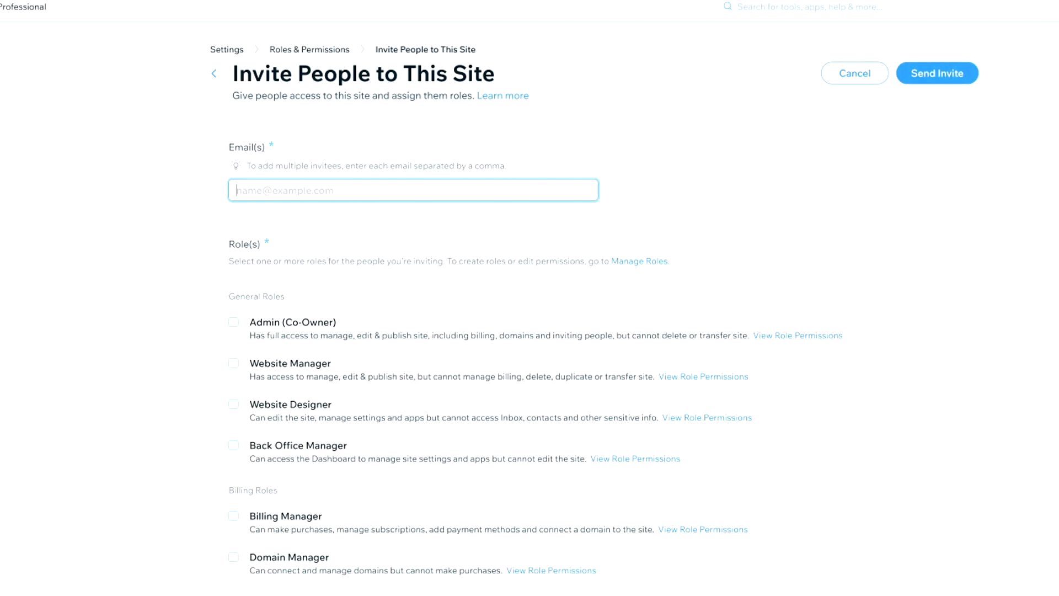
{"action": "scroll", "coordinate": [308, 331], "scroll_direction": "down", "scroll_amount": 6}
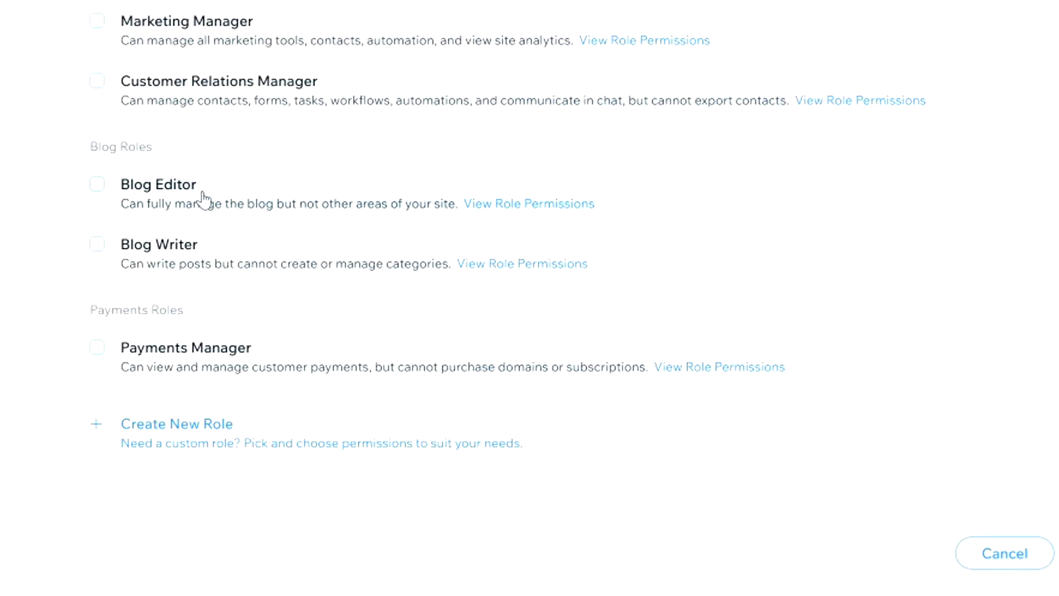
{"action": "scroll", "coordinate": [234, 95], "scroll_direction": "up", "scroll_amount": 6}
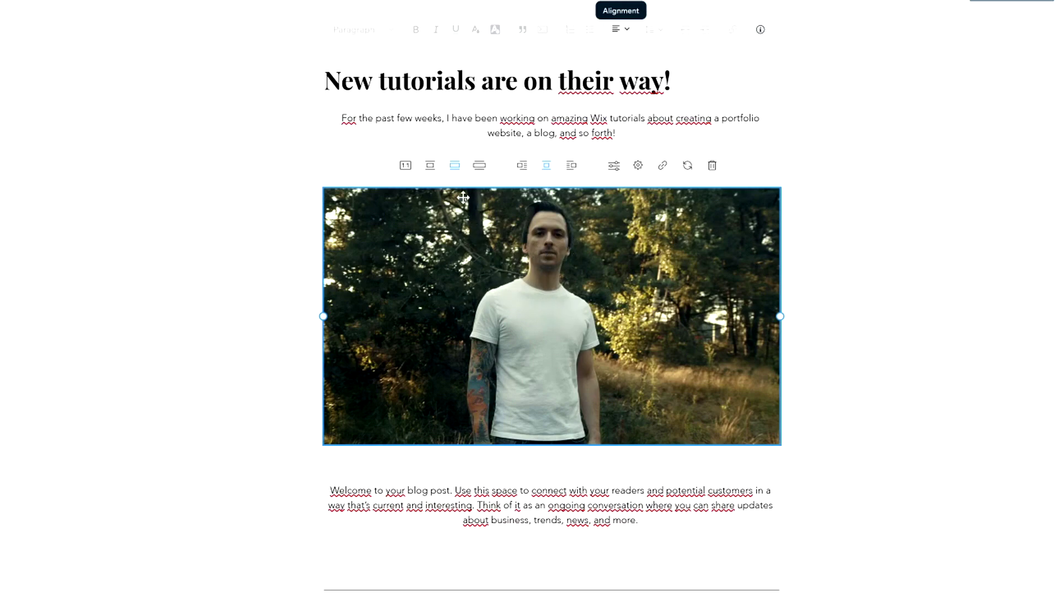
Try Small, Full width and Align left for the forest photo, then open it in Photo Studio.
{"action": "scroll", "coordinate": [552, 315], "scroll_direction": "down", "scroll_amount": 1}
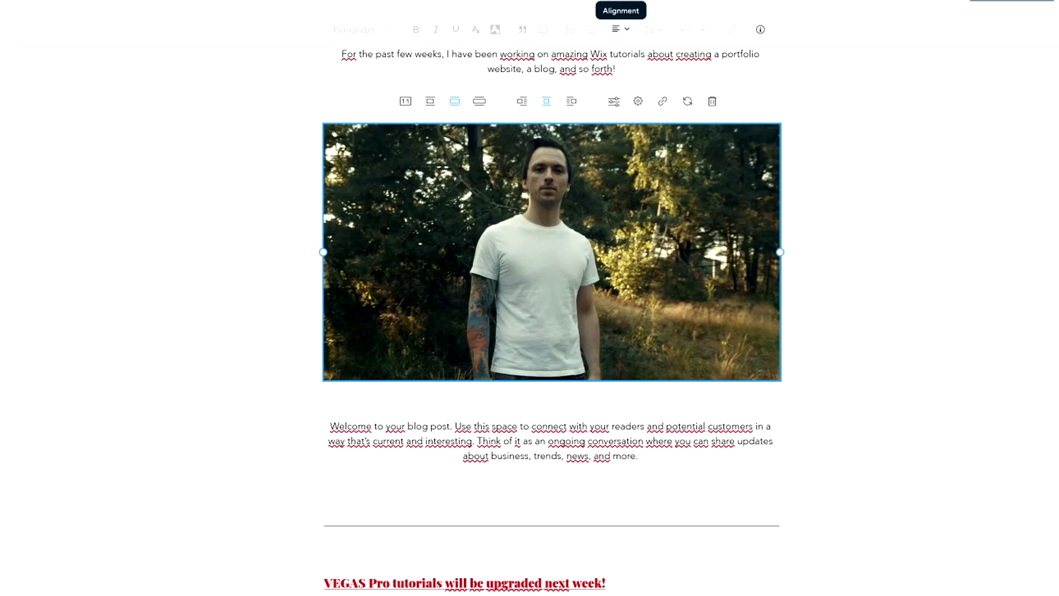
{"action": "scroll", "coordinate": [552, 315], "scroll_direction": "up", "scroll_amount": 1}
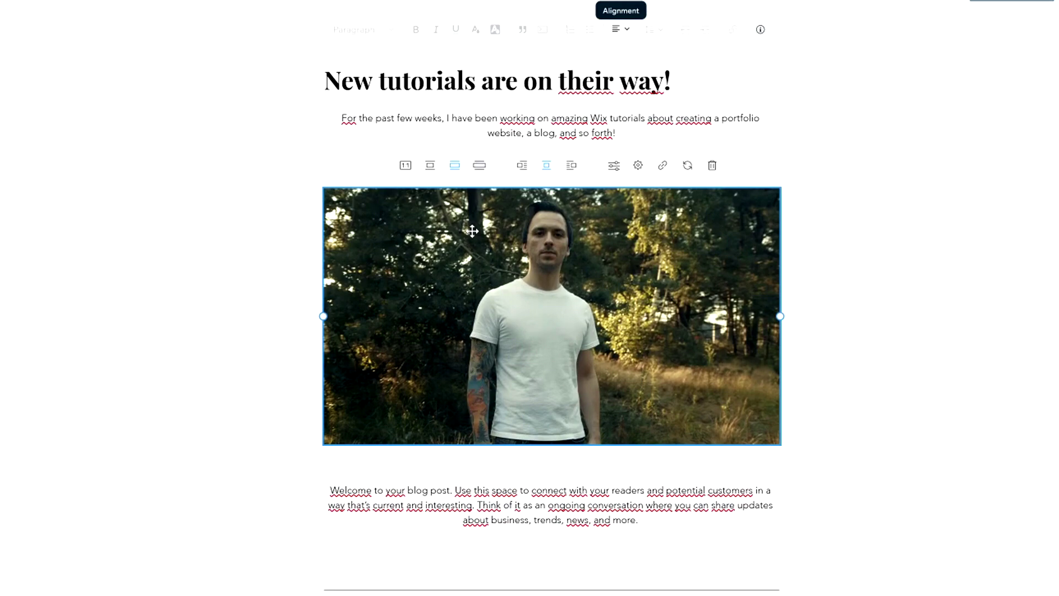
{"action": "left_click", "coordinate": [432, 167]}
{"action": "left_click", "coordinate": [480, 166]}
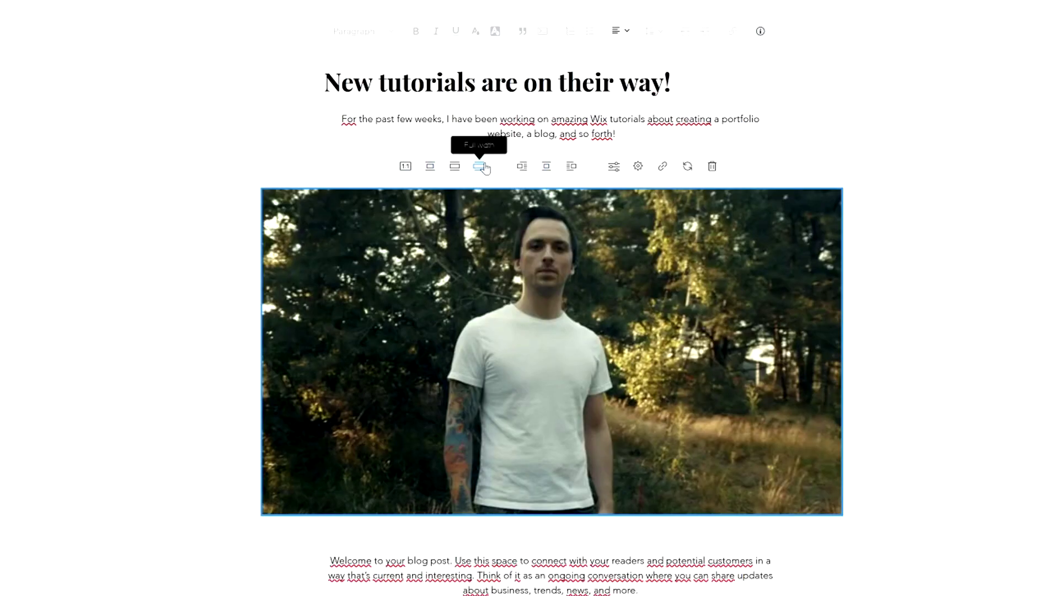
{"action": "left_click", "coordinate": [522, 166]}
{"action": "left_click", "coordinate": [541, 169]}
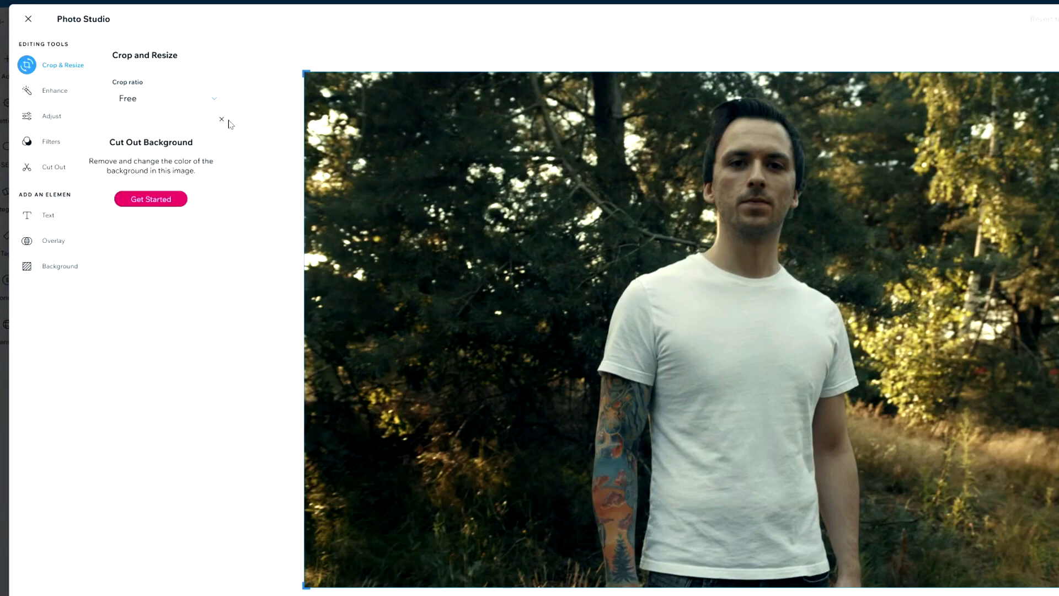
Try the Tropical, Crisp, black-and-white and Washed filters on the photo.
{"action": "left_click", "coordinate": [221, 120]}
{"action": "left_click", "coordinate": [64, 96]}
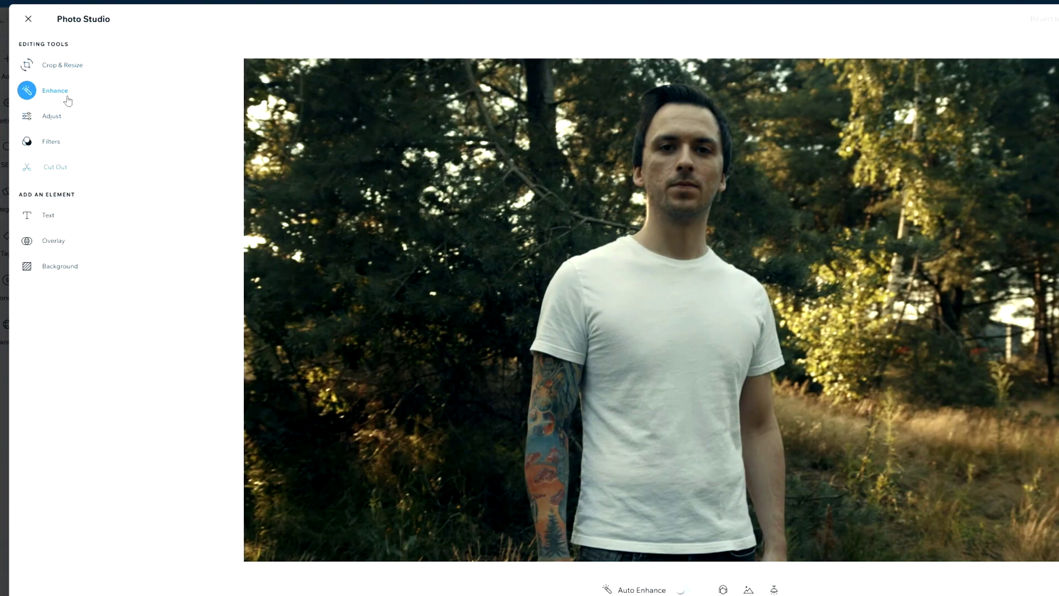
{"action": "left_click", "coordinate": [63, 118]}
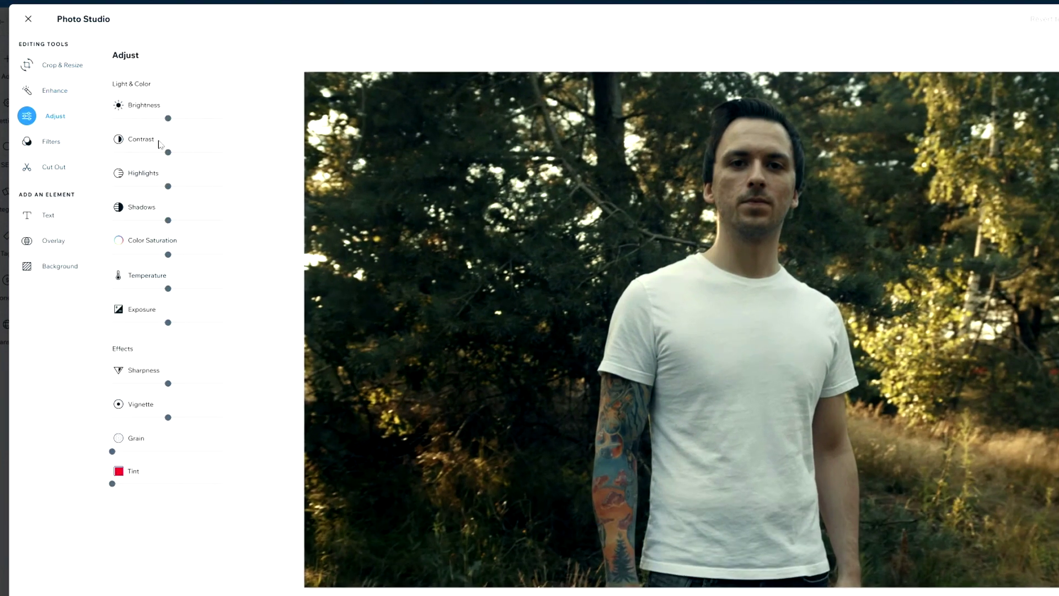
{"action": "left_click", "coordinate": [59, 153]}
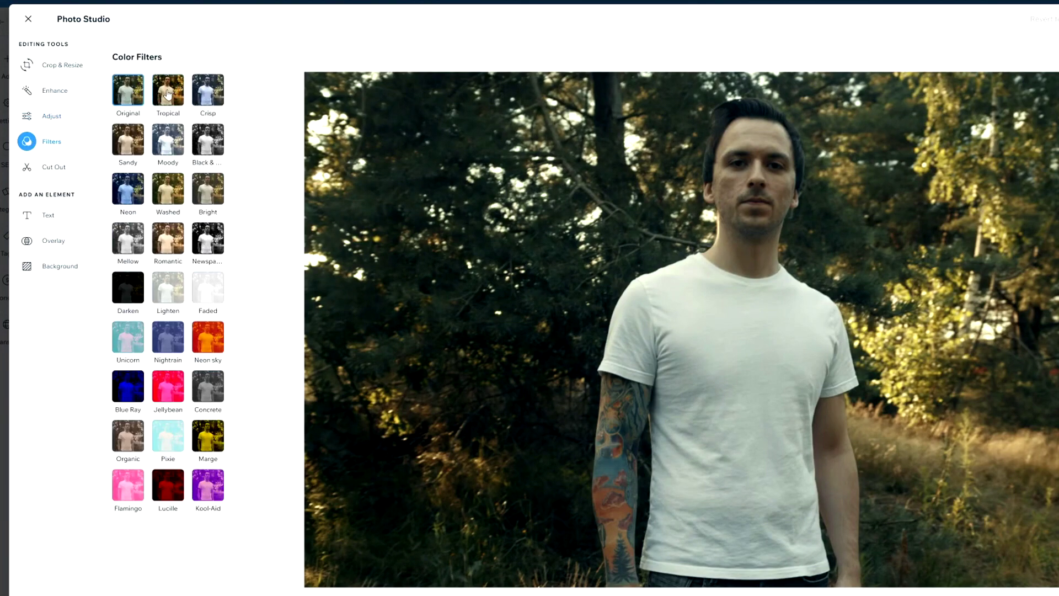
{"action": "left_click", "coordinate": [167, 90]}
{"action": "left_click", "coordinate": [206, 94]}
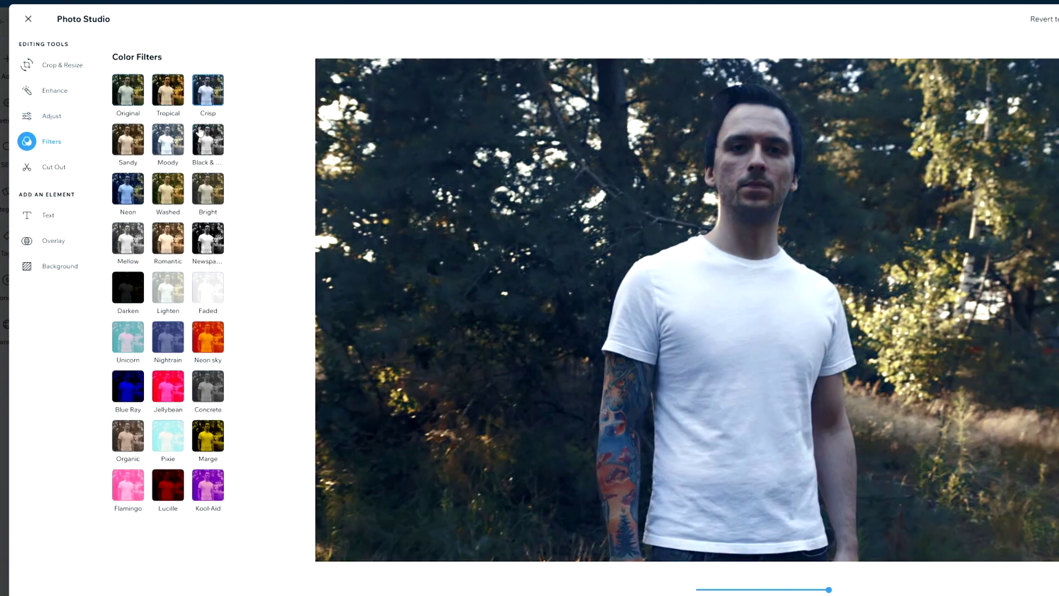
{"action": "left_click", "coordinate": [201, 134]}
{"action": "left_click", "coordinate": [174, 182]}
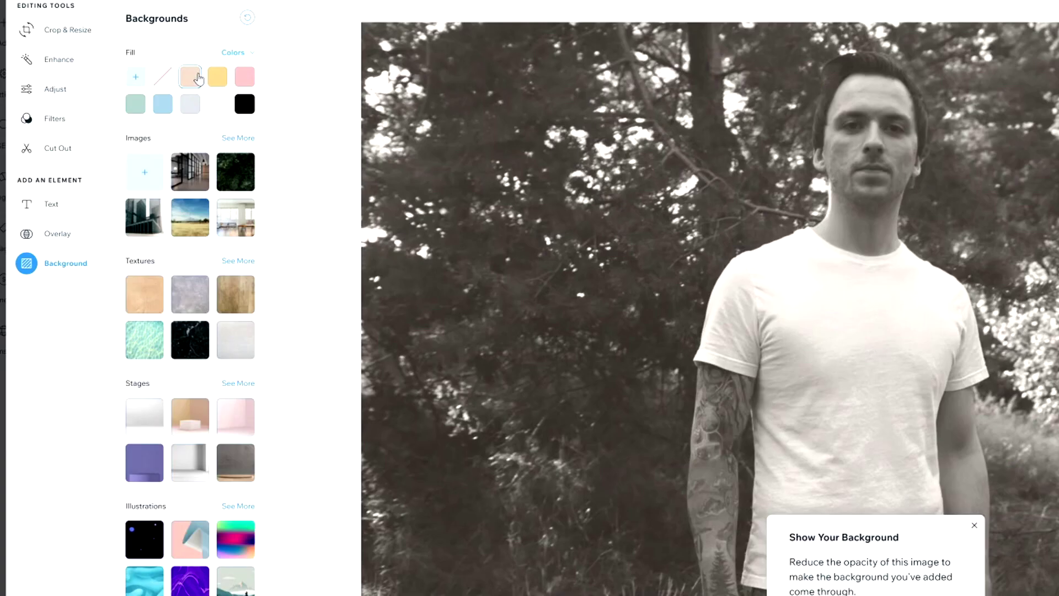
Try yellow and pink fills, a grey tone, and foliage, field and room background images.
{"action": "left_click", "coordinate": [217, 76]}
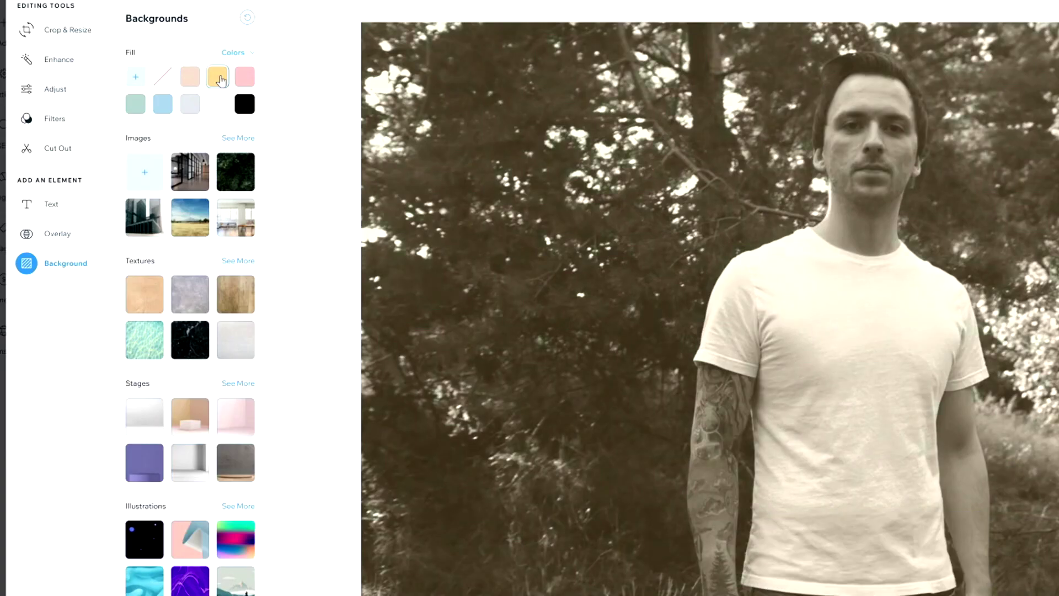
{"action": "left_click", "coordinate": [244, 82]}
{"action": "left_click", "coordinate": [217, 110]}
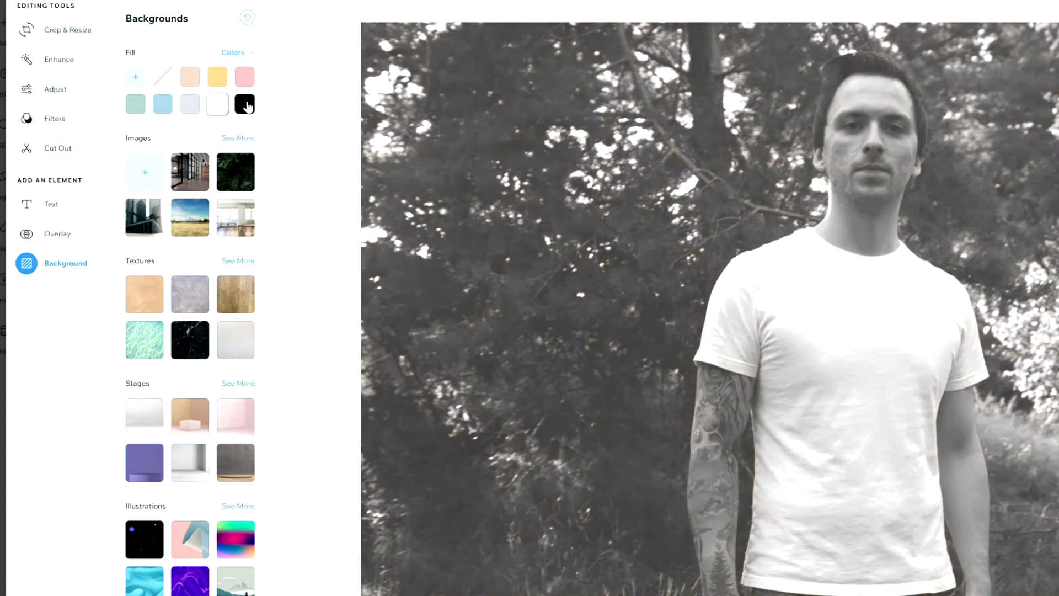
{"action": "left_click", "coordinate": [223, 176]}
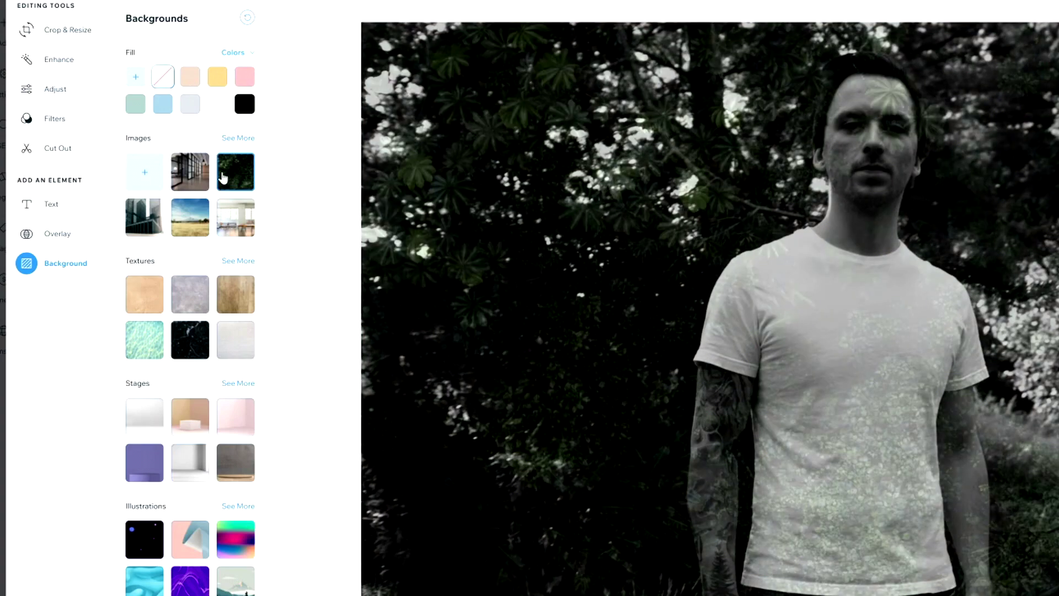
{"action": "left_click", "coordinate": [197, 214]}
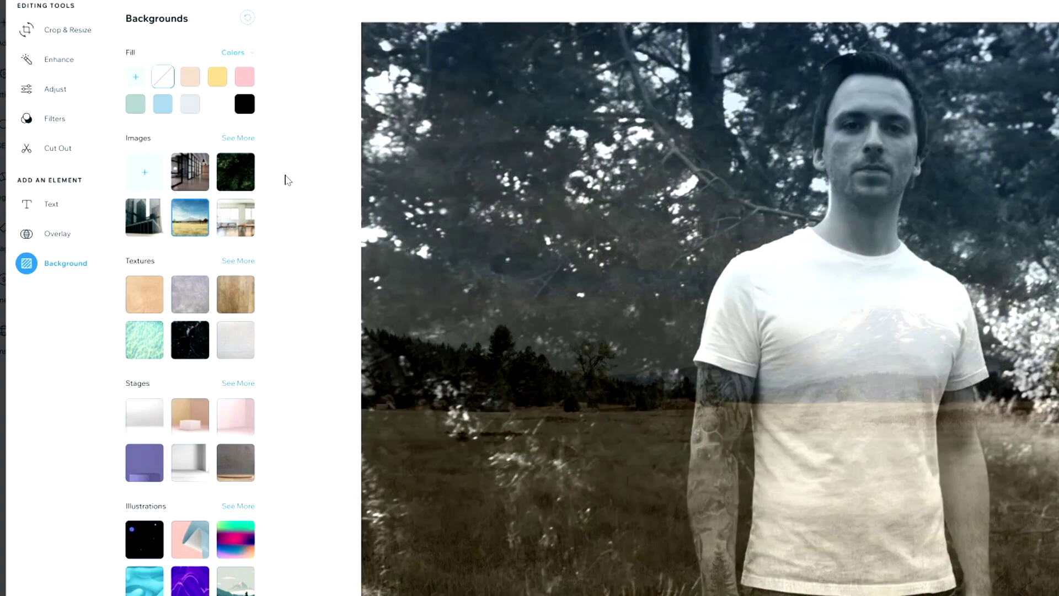
{"action": "left_click", "coordinate": [246, 213]}
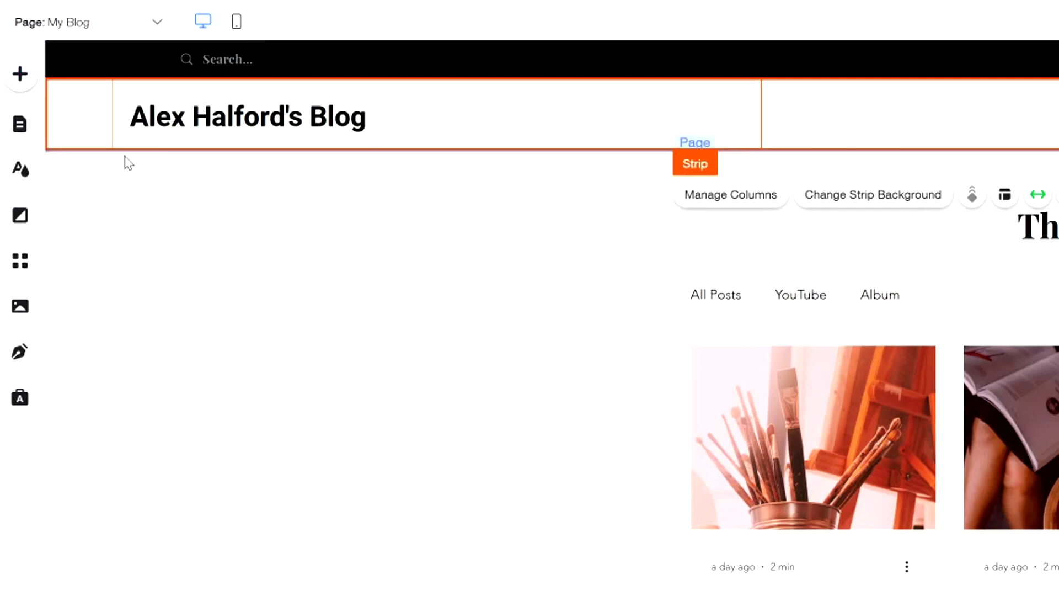
Add a Members Page to the site from the Add panel's Members section.
{"action": "left_click", "coordinate": [22, 80]}
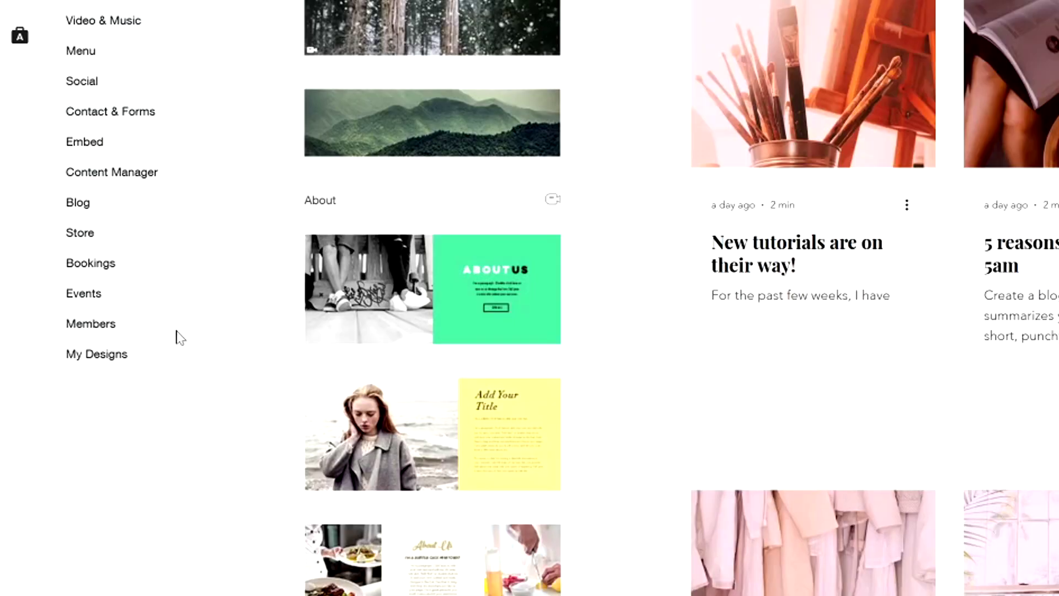
{"action": "mouse_move", "coordinate": [104, 324]}
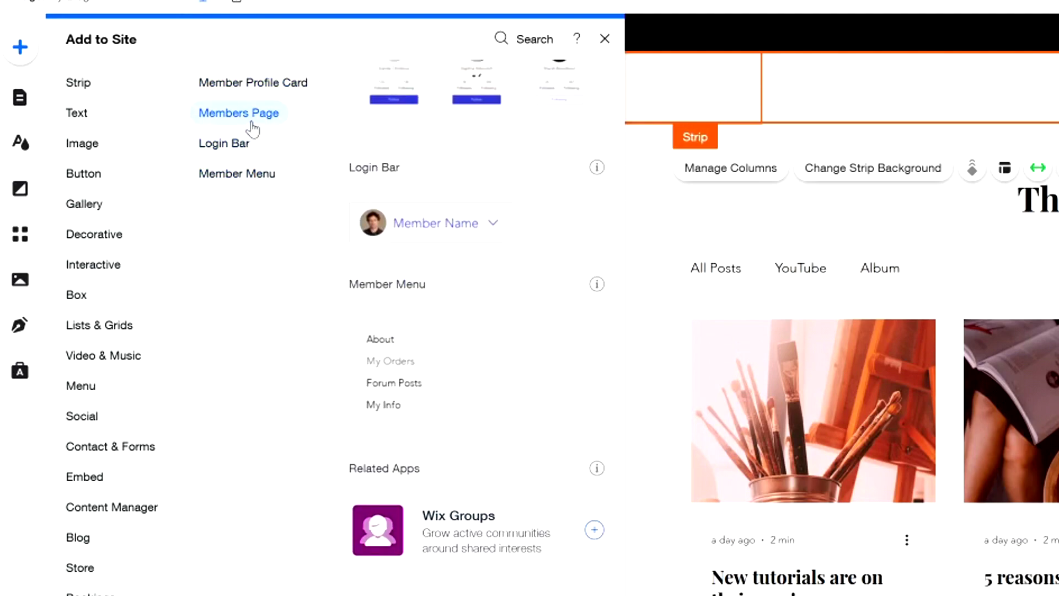
{"action": "left_click", "coordinate": [432, 248]}
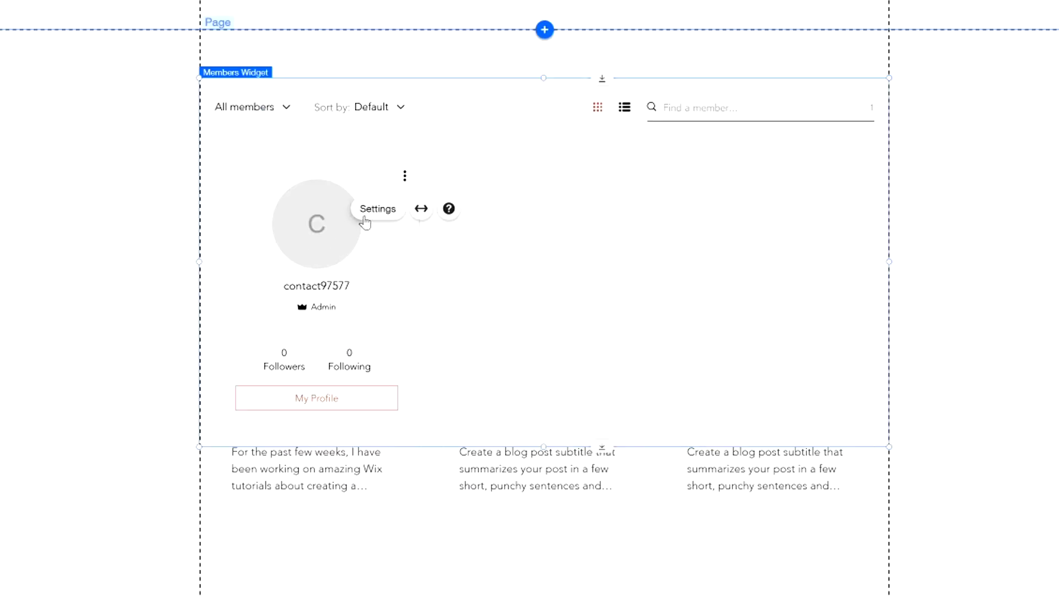
Compare card and list layouts, then browse the members widget's Design, Settings and Badges options.
{"action": "left_click", "coordinate": [373, 213]}
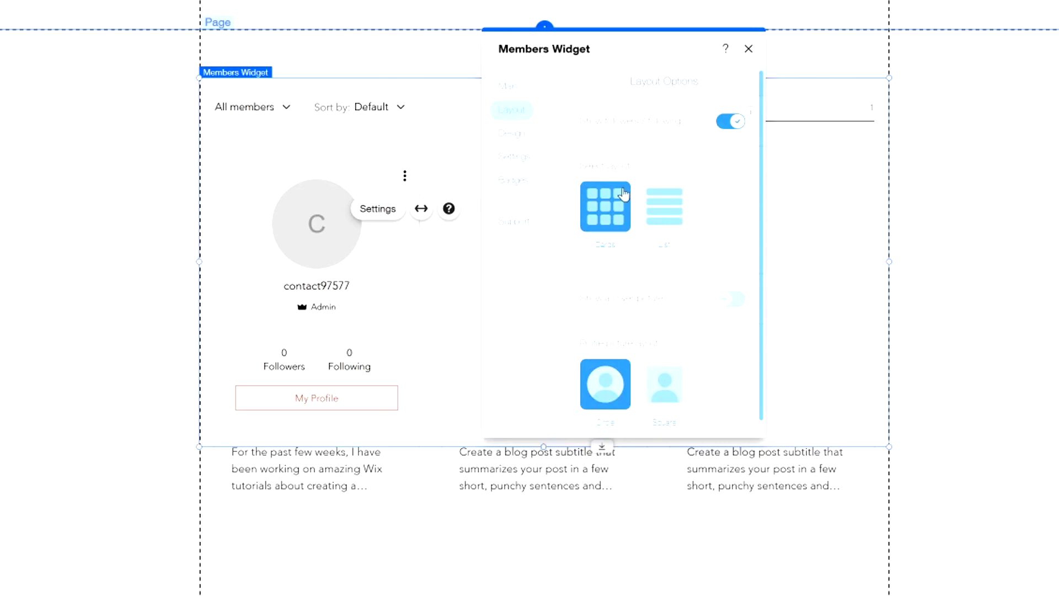
{"action": "left_click", "coordinate": [666, 204]}
{"action": "left_click", "coordinate": [606, 205]}
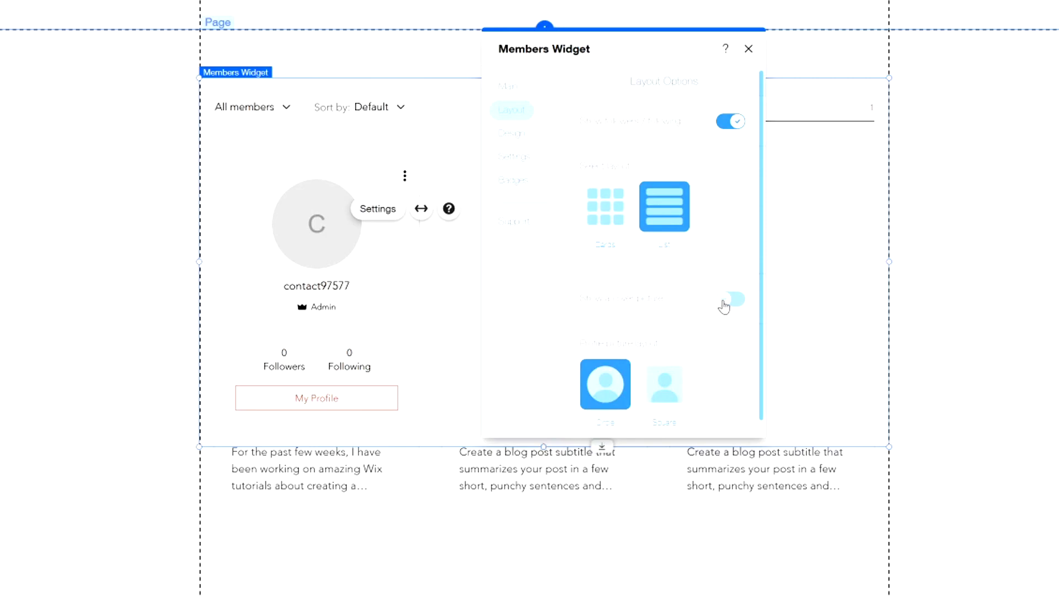
{"action": "left_click", "coordinate": [517, 133]}
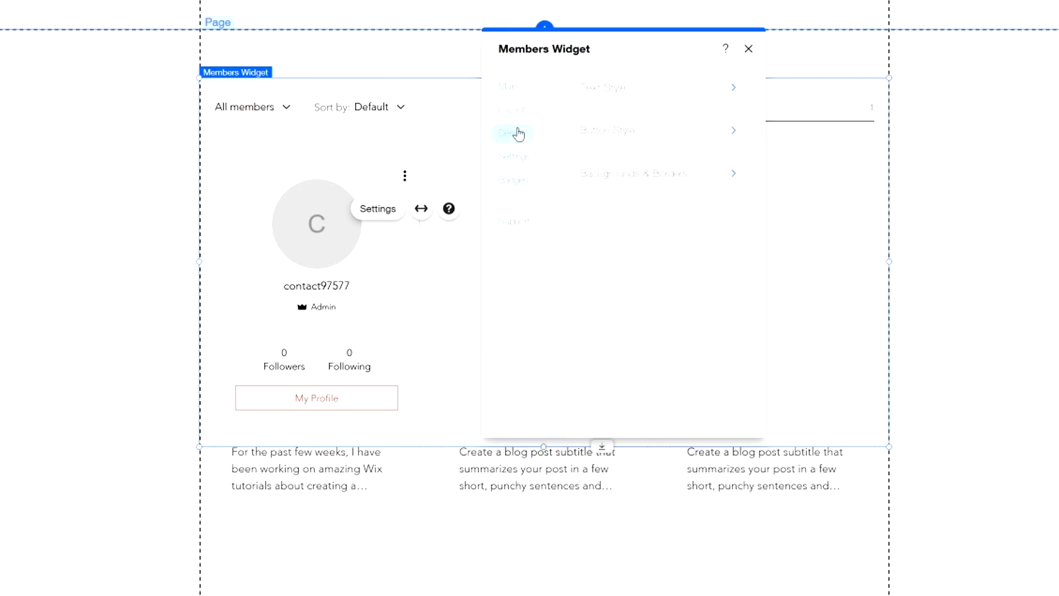
{"action": "left_click", "coordinate": [631, 98]}
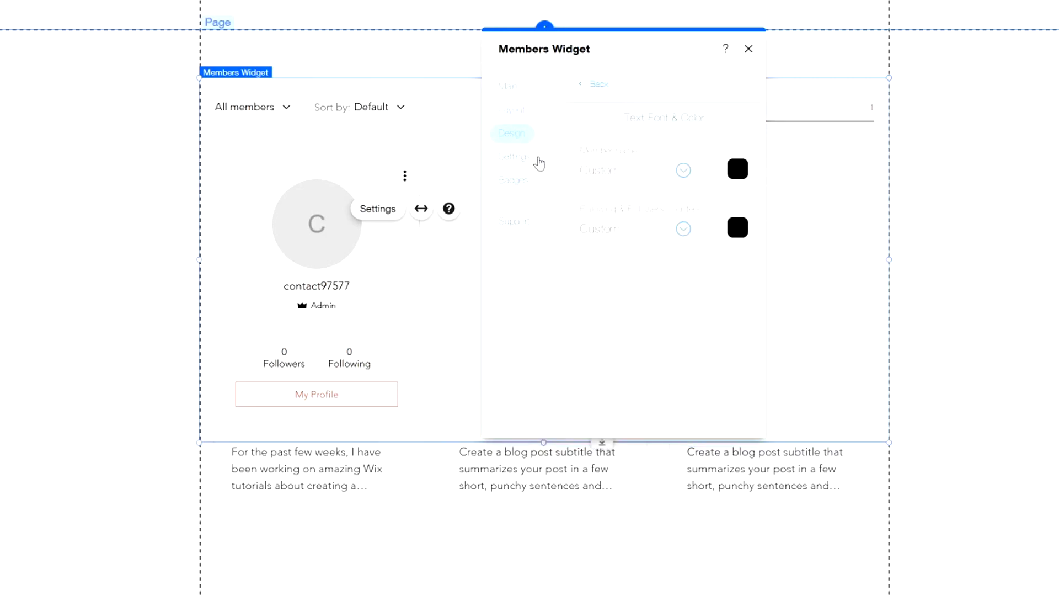
{"action": "left_click", "coordinate": [521, 158]}
{"action": "left_click", "coordinate": [517, 181]}
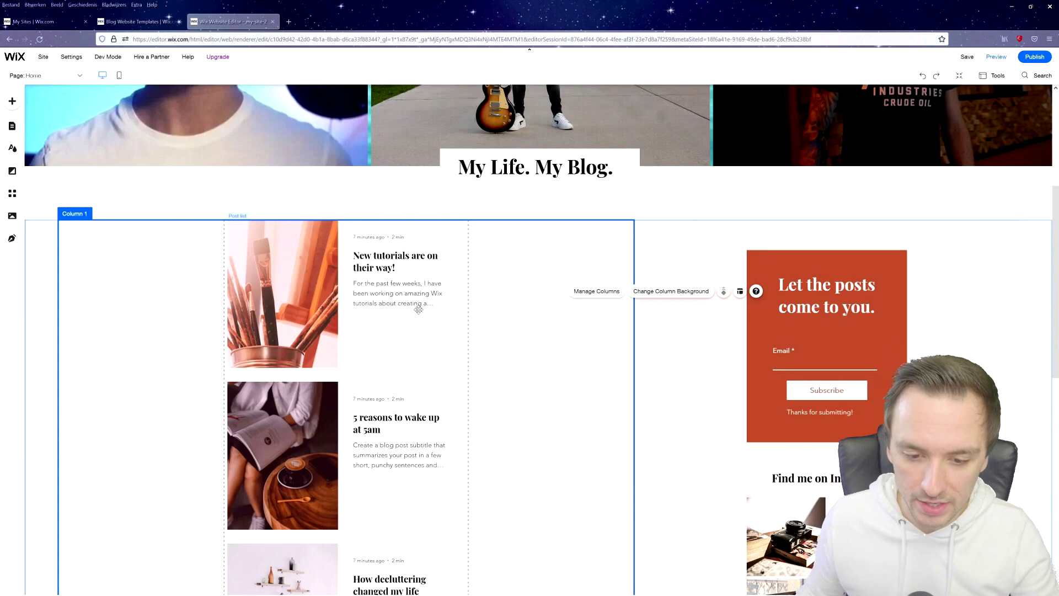
Scroll through the home page in mobile layout, then go to the About page.
{"action": "scroll", "coordinate": [419, 309], "scroll_direction": "down", "scroll_amount": 4}
{"action": "scroll", "coordinate": [420, 307], "scroll_direction": "up", "scroll_amount": 8}
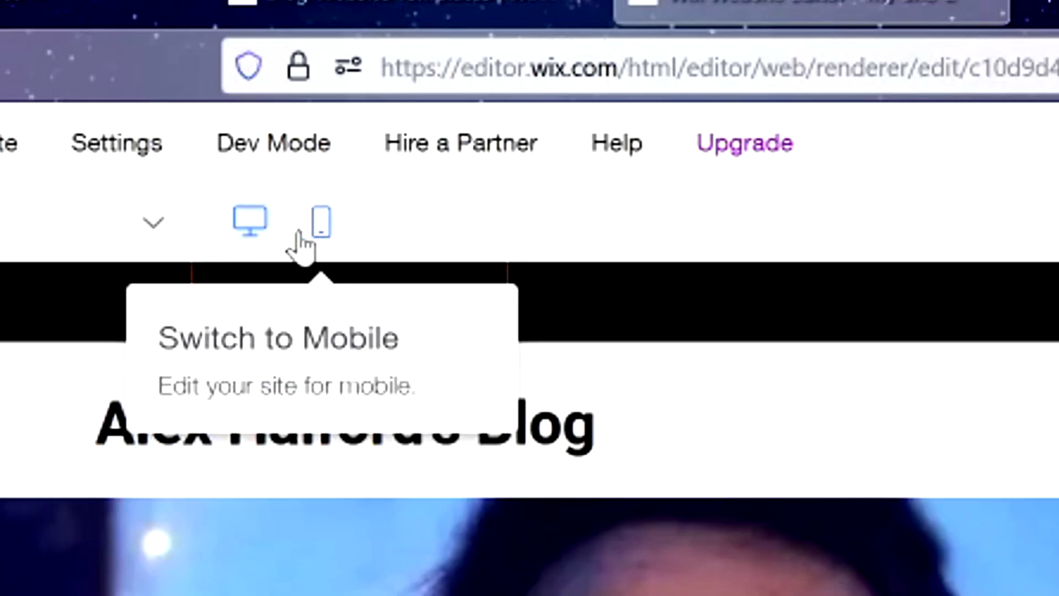
{"action": "left_click", "coordinate": [311, 234]}
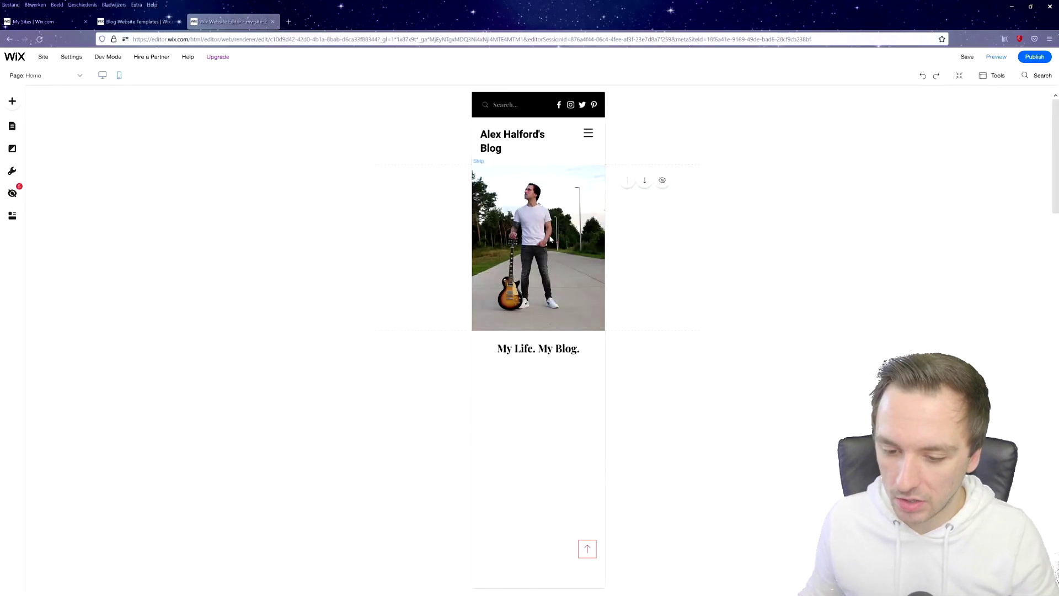
{"action": "scroll", "coordinate": [550, 239], "scroll_direction": "down", "scroll_amount": 3}
{"action": "scroll", "coordinate": [550, 235], "scroll_direction": "up", "scroll_amount": 3}
{"action": "scroll", "coordinate": [550, 231], "scroll_direction": "down", "scroll_amount": 1}
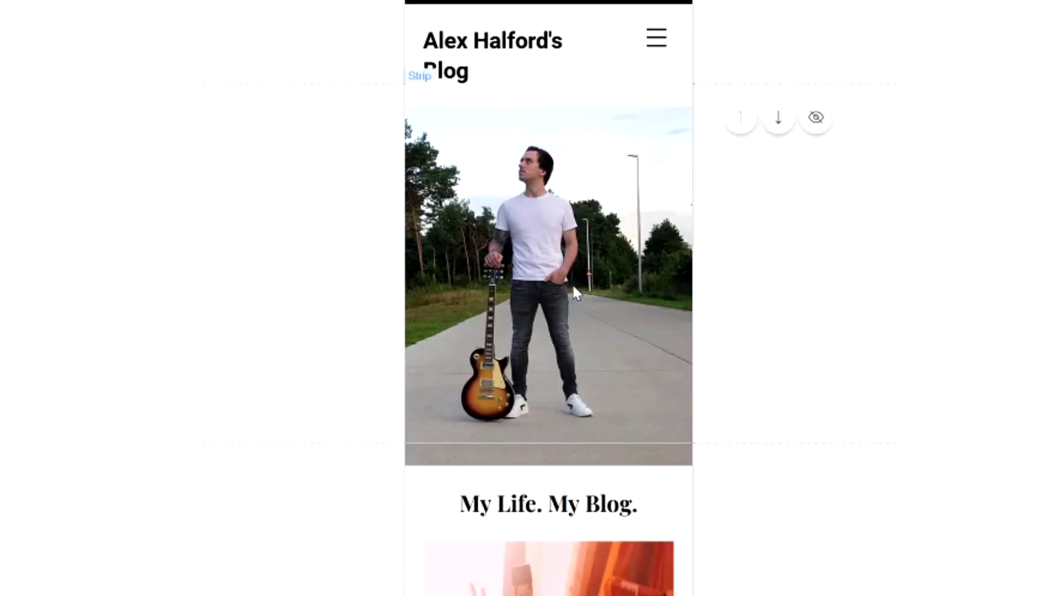
{"action": "scroll", "coordinate": [573, 287], "scroll_direction": "down", "scroll_amount": 10}
{"action": "scroll", "coordinate": [572, 231], "scroll_direction": "up", "scroll_amount": 10}
{"action": "scroll", "coordinate": [572, 197], "scroll_direction": "down", "scroll_amount": 1}
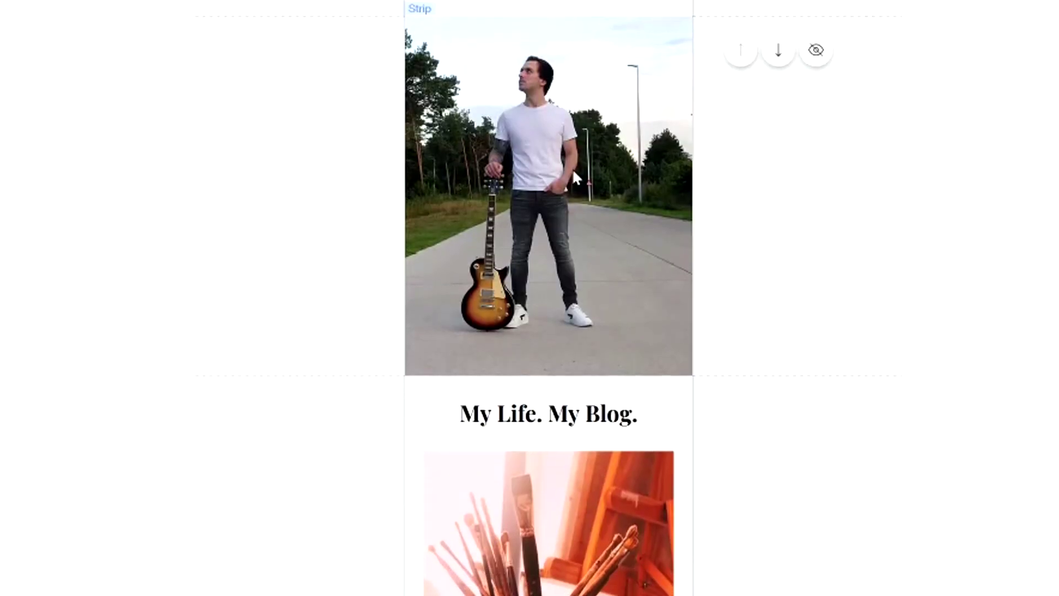
{"action": "scroll", "coordinate": [574, 175], "scroll_direction": "down", "scroll_amount": 5}
{"action": "scroll", "coordinate": [595, 134], "scroll_direction": "up", "scroll_amount": 4}
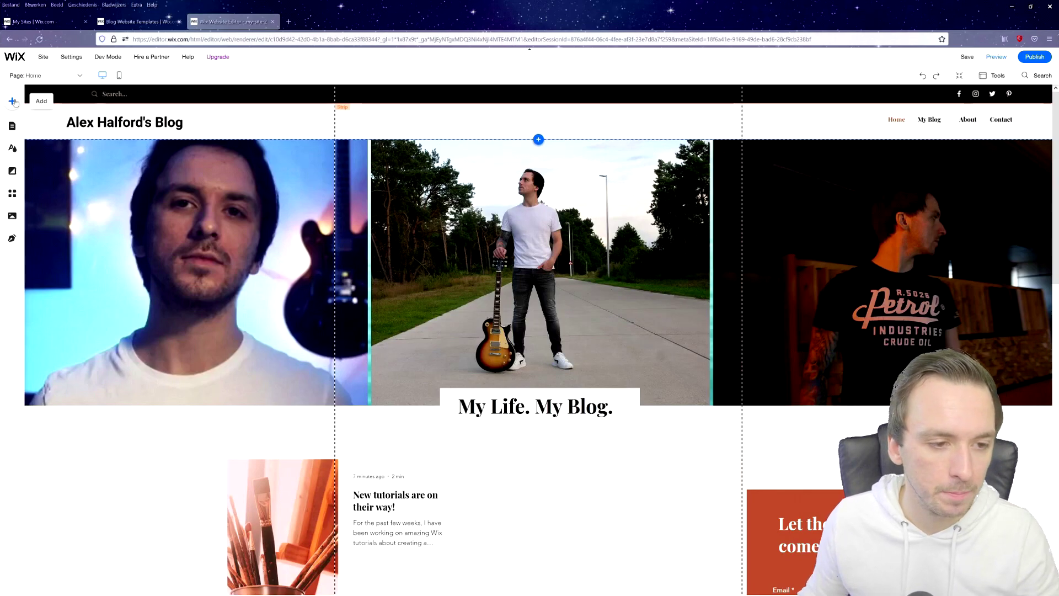
{"action": "left_click", "coordinate": [41, 75]}
{"action": "left_click", "coordinate": [60, 131]}
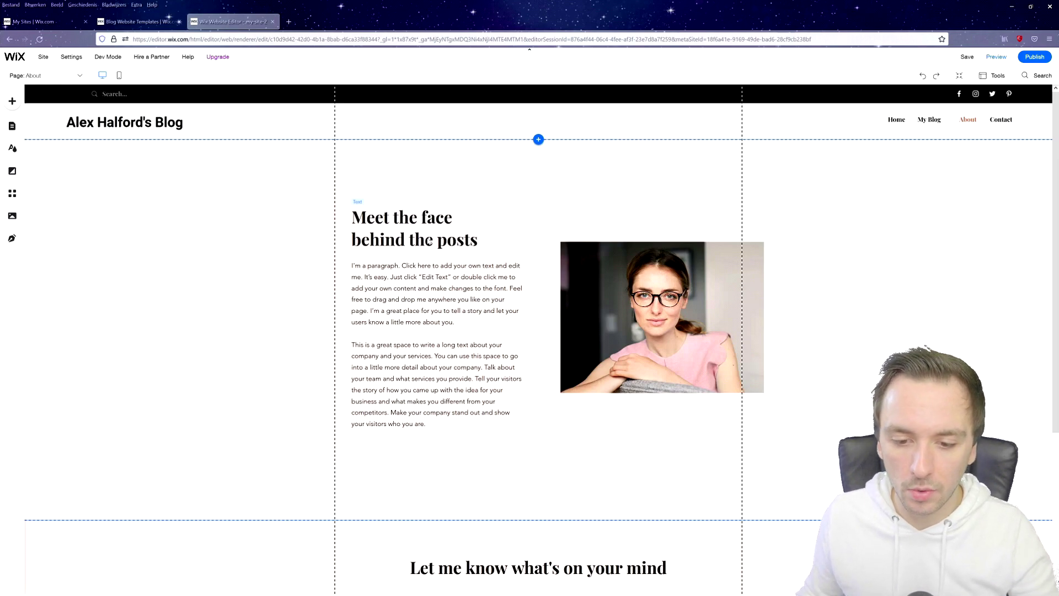
Change the About section heading to 'Nice to see you here!'.
{"action": "left_click", "coordinate": [429, 241]}
{"action": "double_click", "coordinate": [429, 241]}
{"action": "left_click_drag", "start_coordinate": [452, 218], "coordinate": [351, 218]}
{"action": "left_click_drag", "start_coordinate": [477, 239], "coordinate": [351, 218]}
{"action": "type", "text": "Nic"}
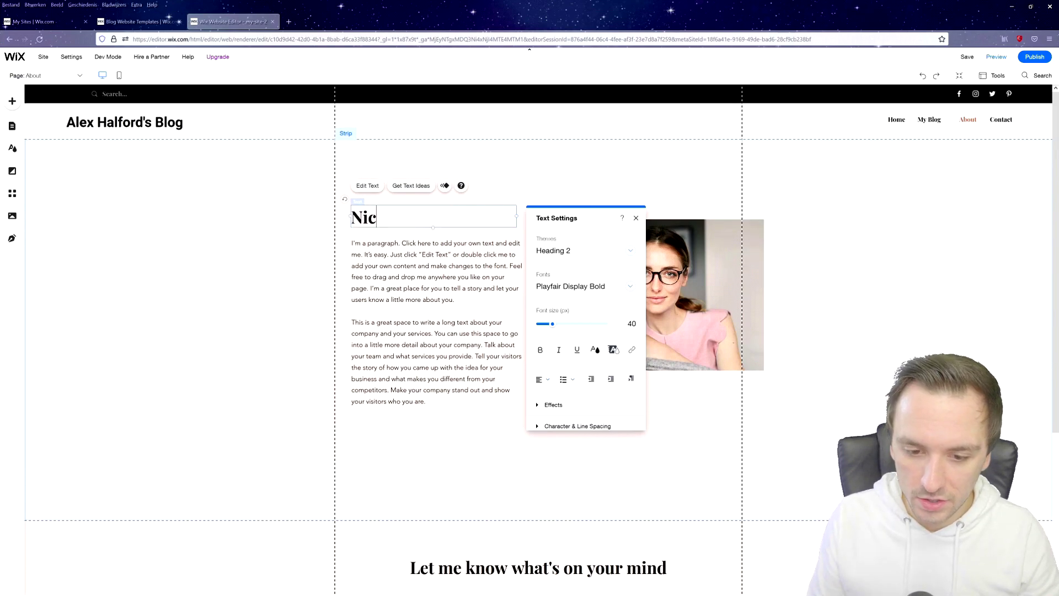
{"action": "type", "text": "e to see you here!"}
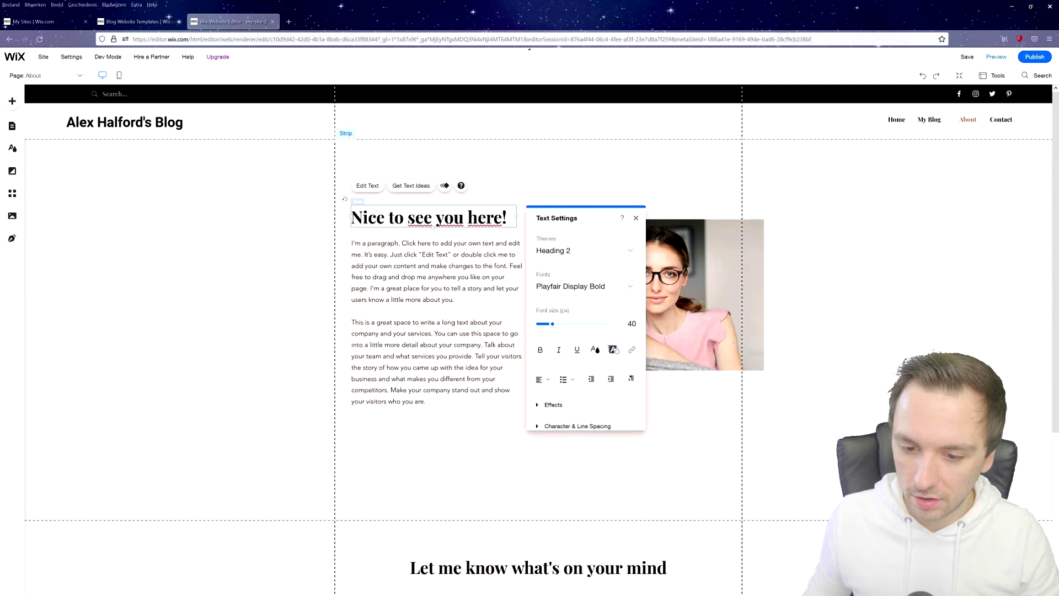
{"action": "left_click", "coordinate": [402, 266]}
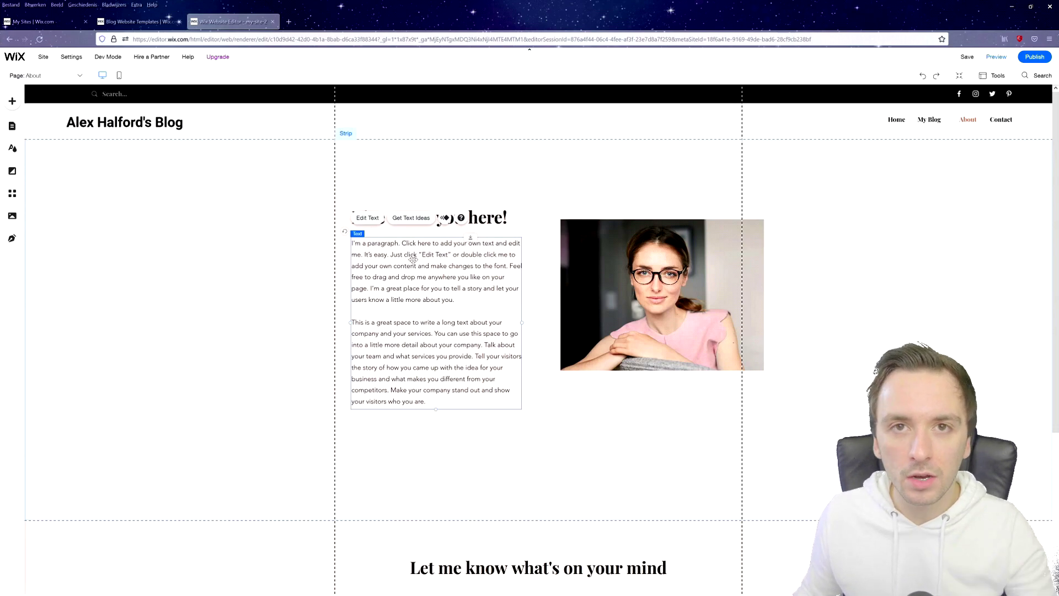
Replace the woman's portrait with the guitar photo and shrink it to 330 by 245.
{"action": "left_click", "coordinate": [623, 251]}
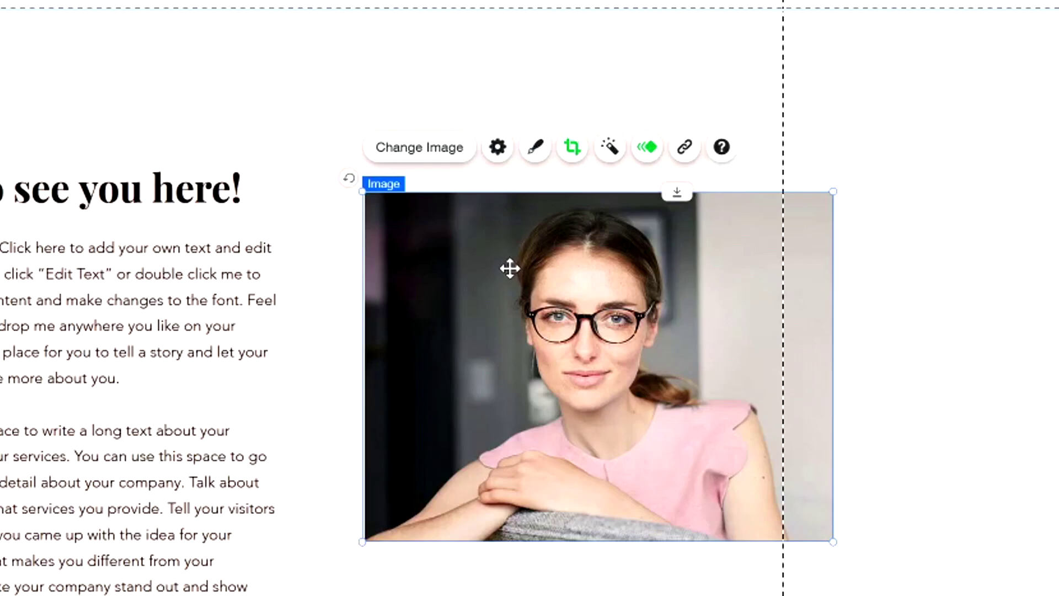
{"action": "left_click", "coordinate": [427, 162]}
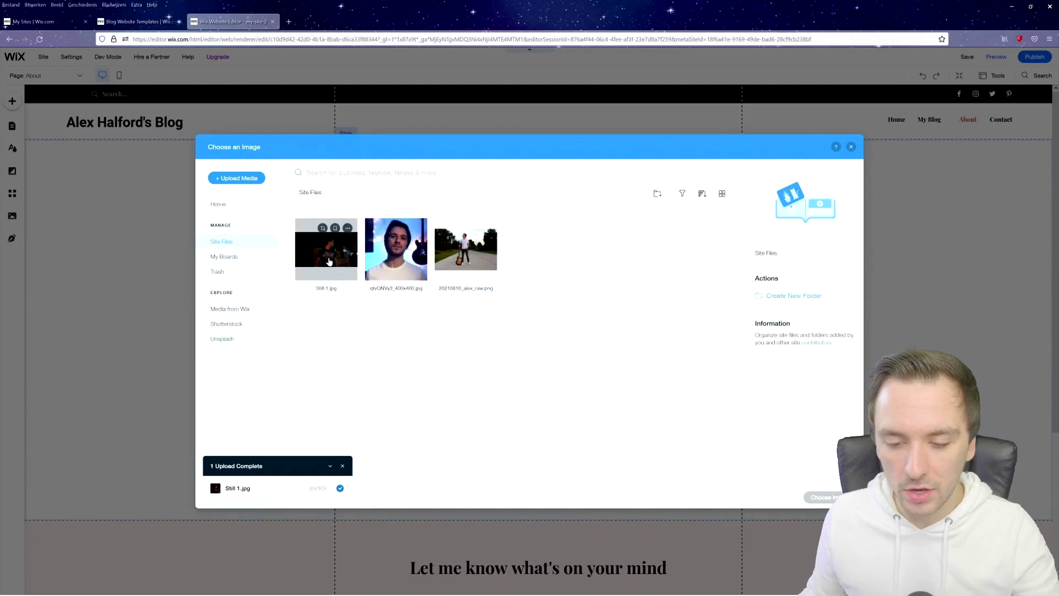
{"action": "left_click", "coordinate": [466, 249]}
{"action": "left_click", "coordinate": [834, 498]}
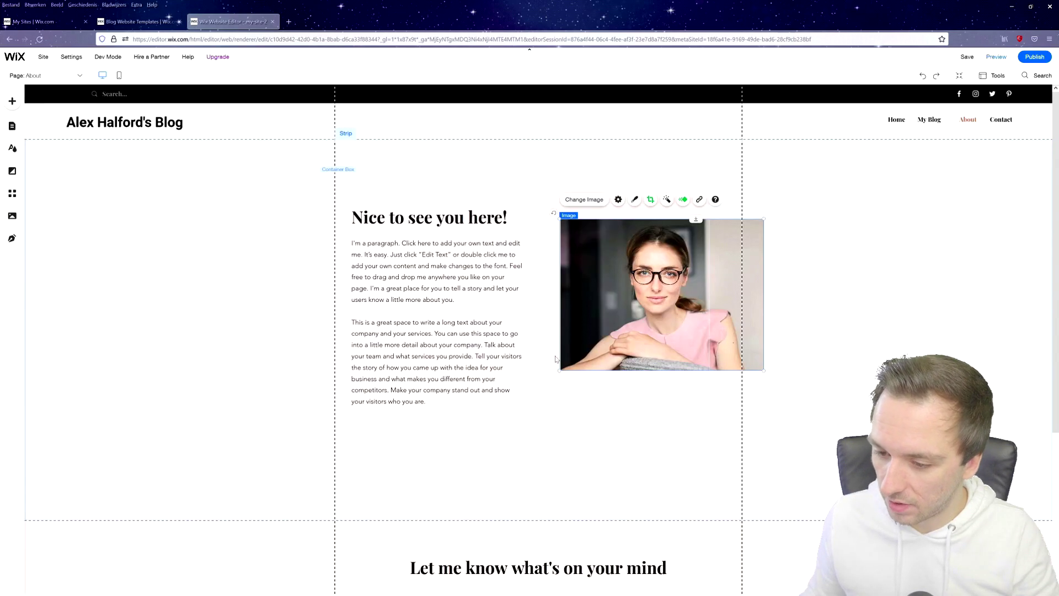
{"action": "left_click_drag", "start_coordinate": [764, 373], "coordinate": [687, 332]}
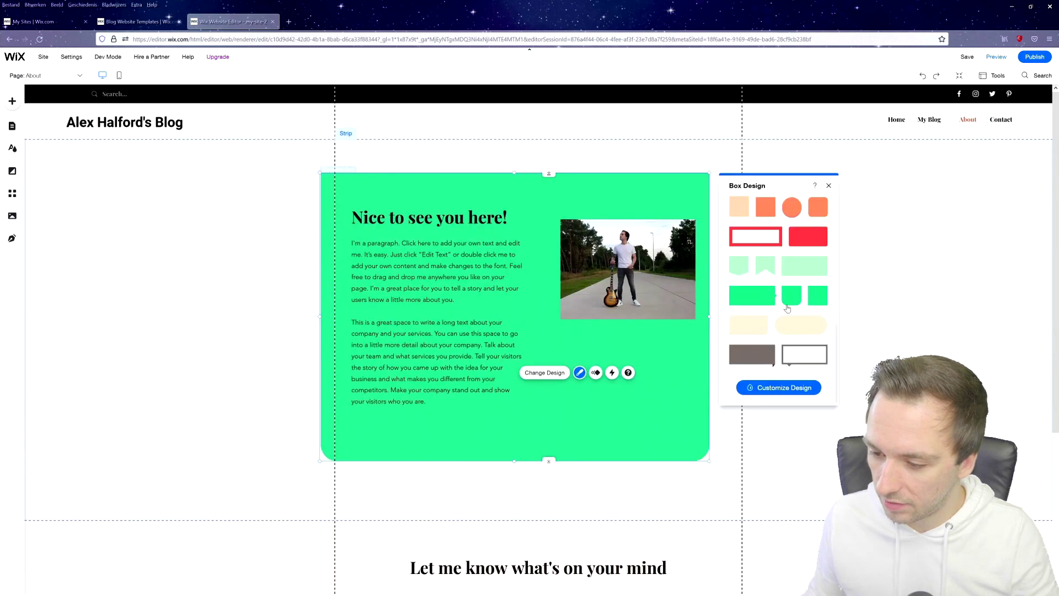
Apply the cream oval box design, shift the heading and paragraph right, and check mobile layout.
{"action": "left_click", "coordinate": [795, 324]}
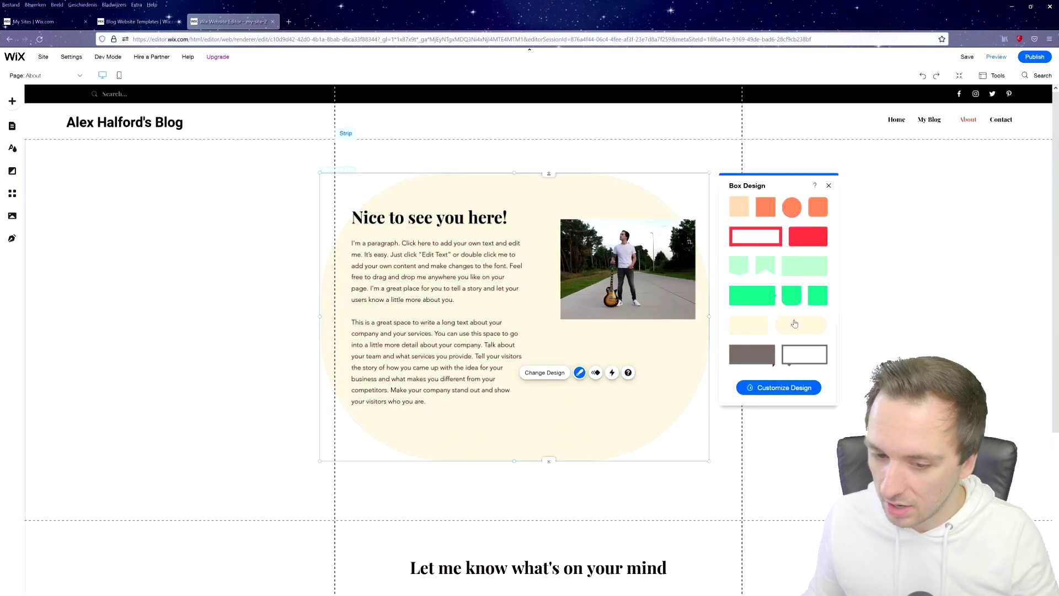
{"action": "left_click", "coordinate": [440, 223]}
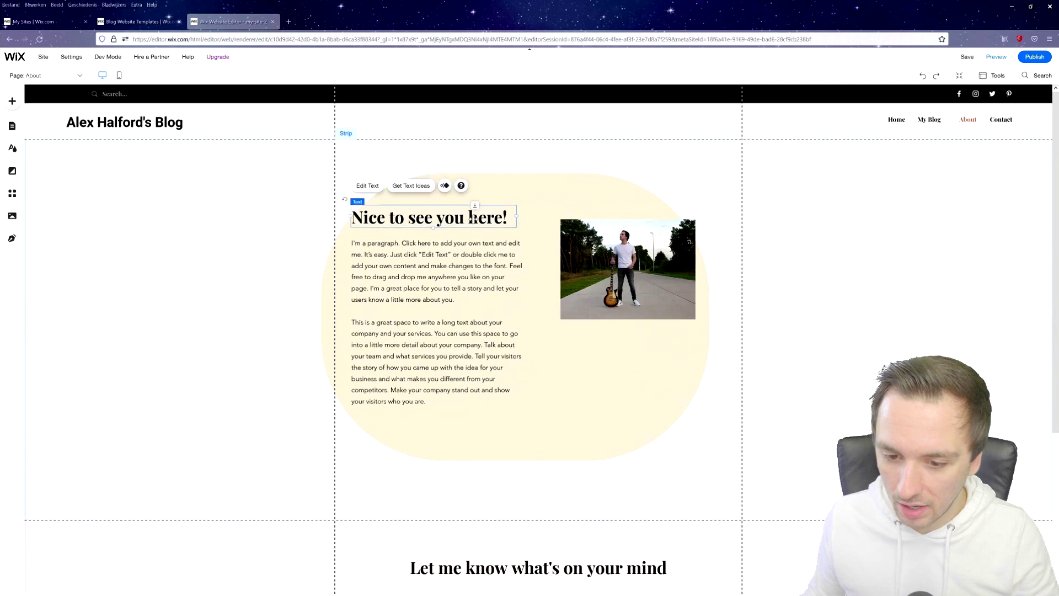
{"action": "left_click_drag", "start_coordinate": [473, 217], "coordinate": [492, 219]}
{"action": "left_click", "coordinate": [452, 249]}
{"action": "left_click_drag", "start_coordinate": [451, 249], "coordinate": [472, 249]}
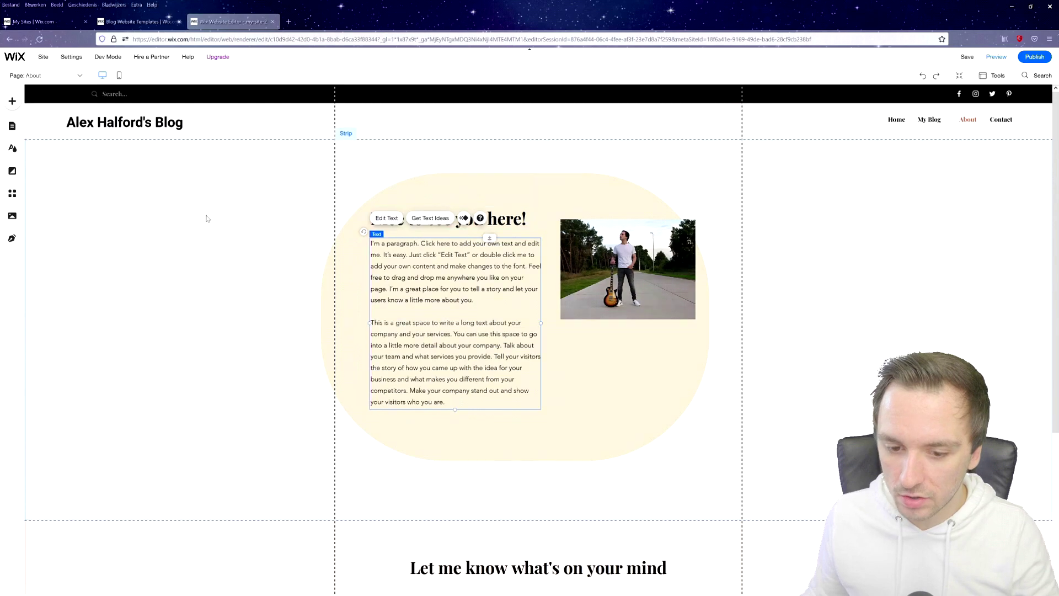
{"action": "key", "text": "Escape"}
{"action": "left_click", "coordinate": [119, 75]}
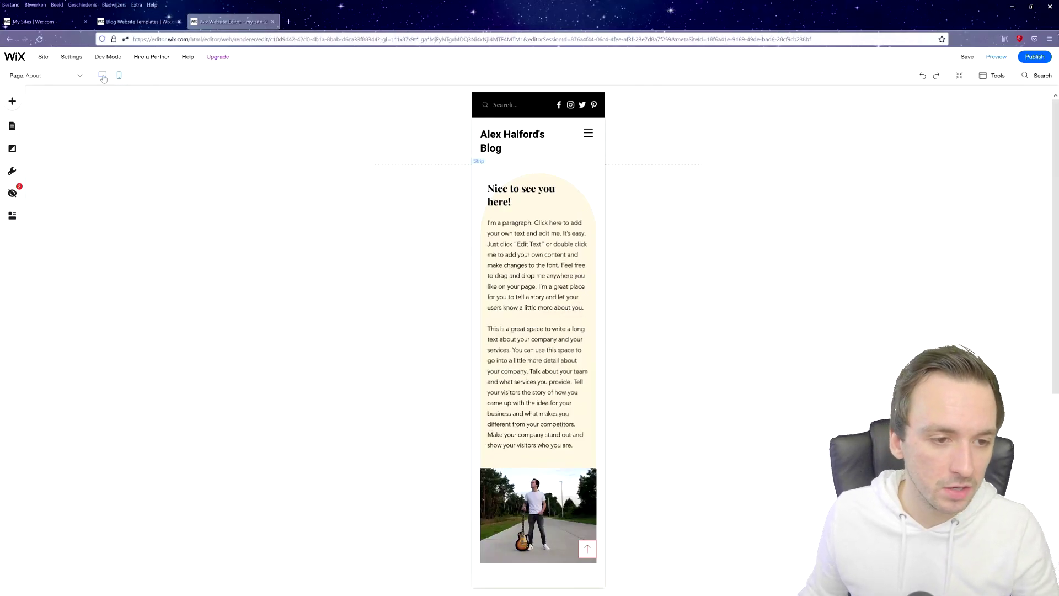
{"action": "left_click", "coordinate": [103, 76]}
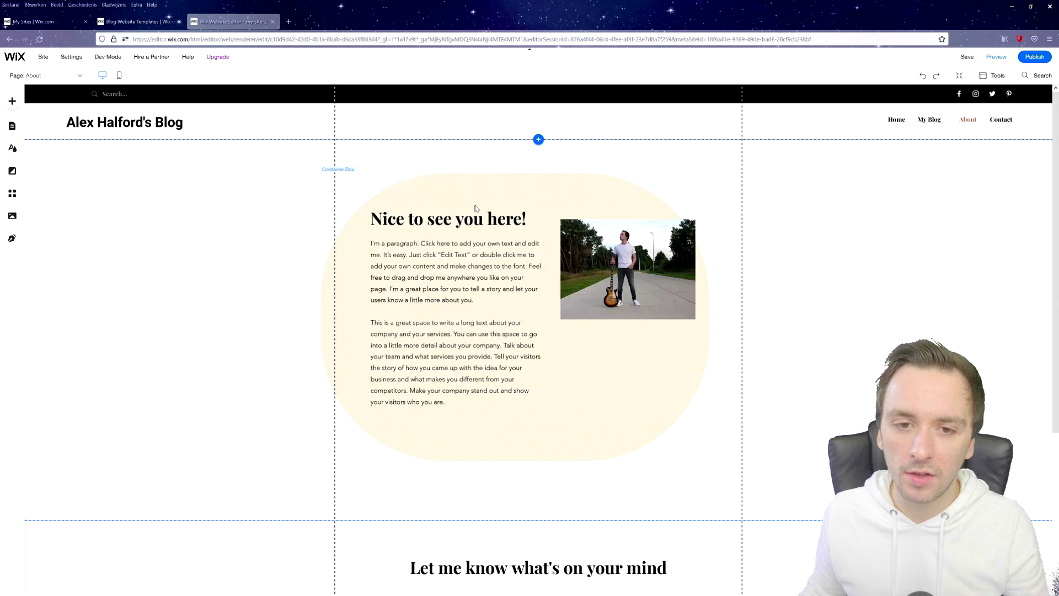
Nudge the guitar photo slightly within the cream oval on the About page and check it in preview.
{"action": "left_click", "coordinate": [35, 76]}
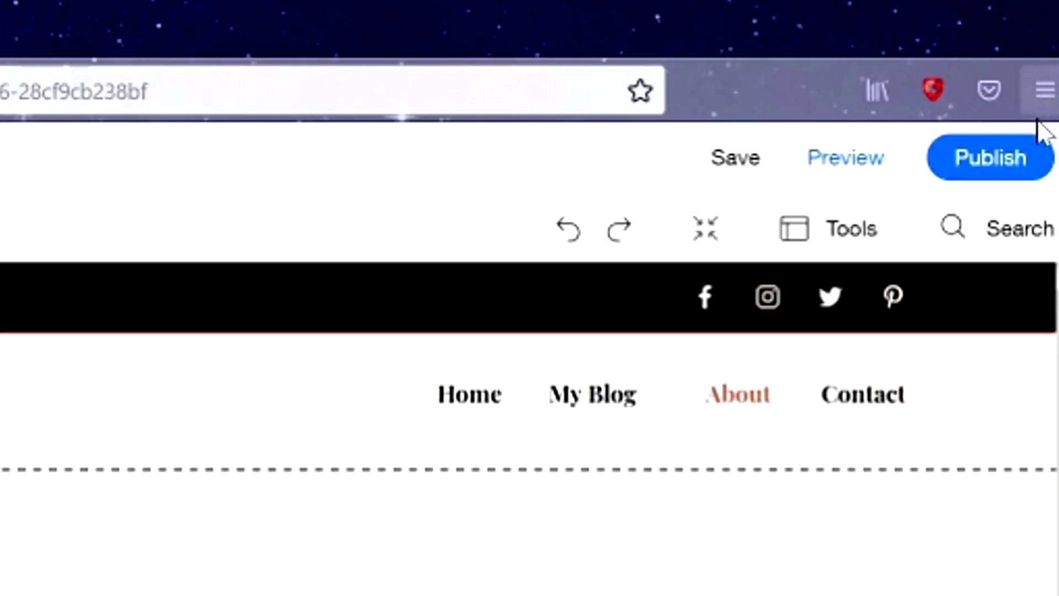
{"action": "left_click", "coordinate": [855, 161]}
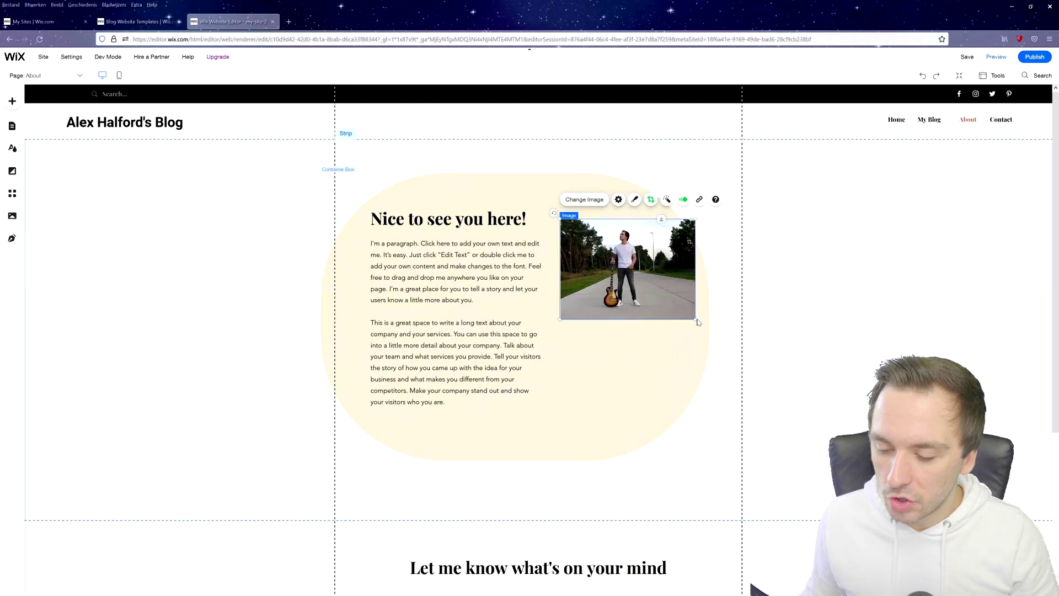
{"action": "left_click_drag", "start_coordinate": [645, 286], "coordinate": [643, 309]}
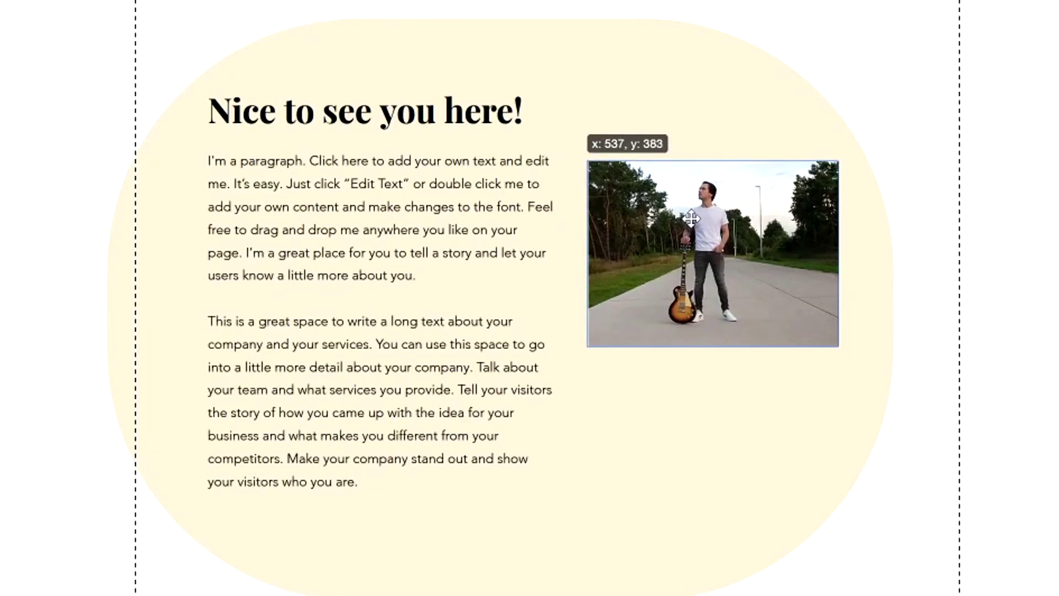
{"action": "left_click_drag", "start_coordinate": [690, 219], "coordinate": [693, 215]}
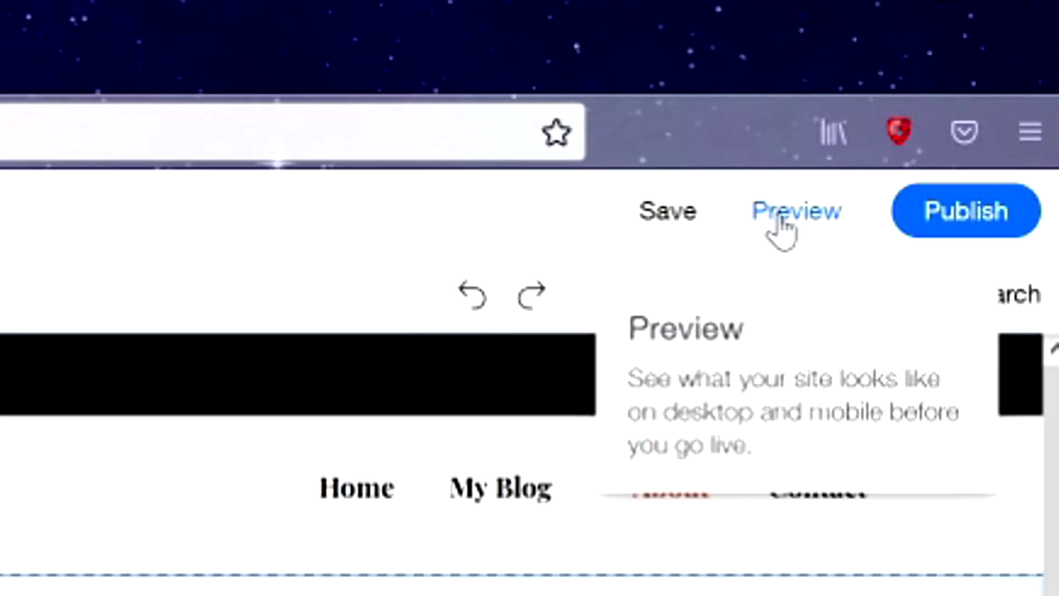
{"action": "left_click", "coordinate": [778, 218]}
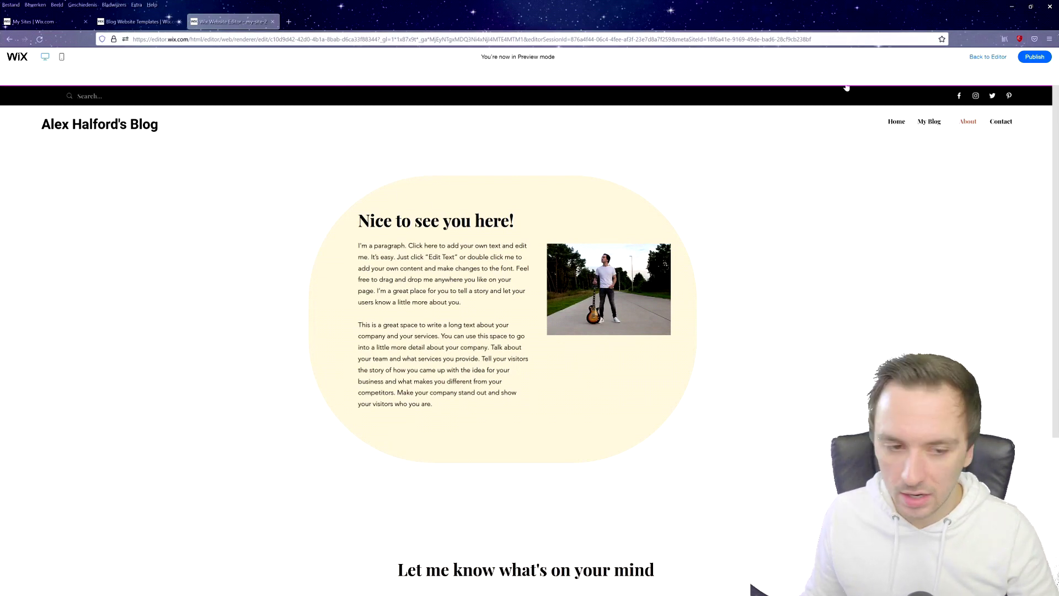
{"action": "left_click", "coordinate": [988, 56]}
On the My Blog page, rename the heading 'The Feed' to 'The Blog' and open the blog feed's settings.
{"action": "left_click", "coordinate": [58, 78]}
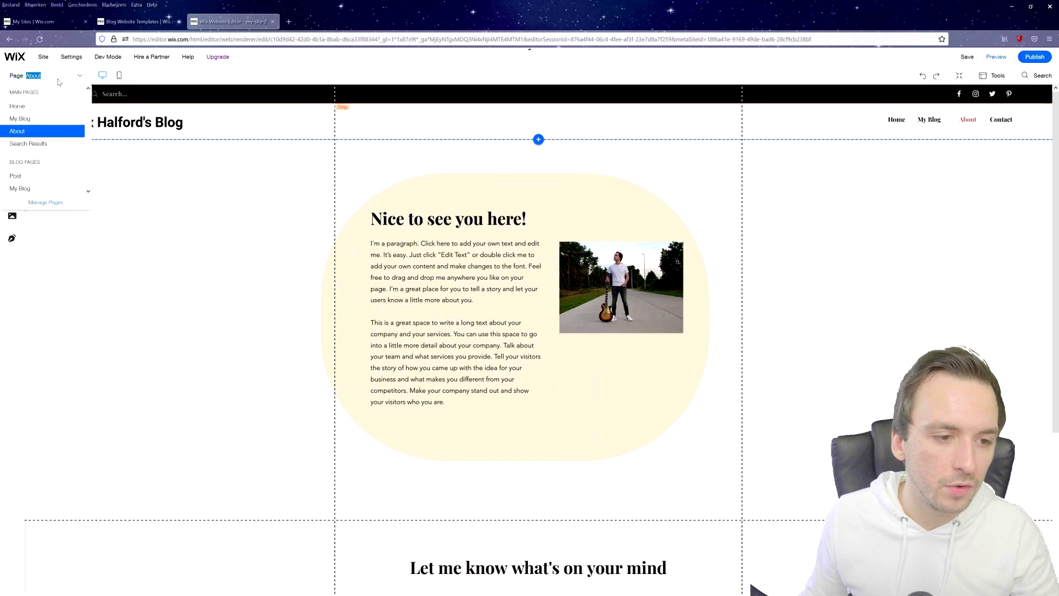
{"action": "left_click", "coordinate": [48, 120]}
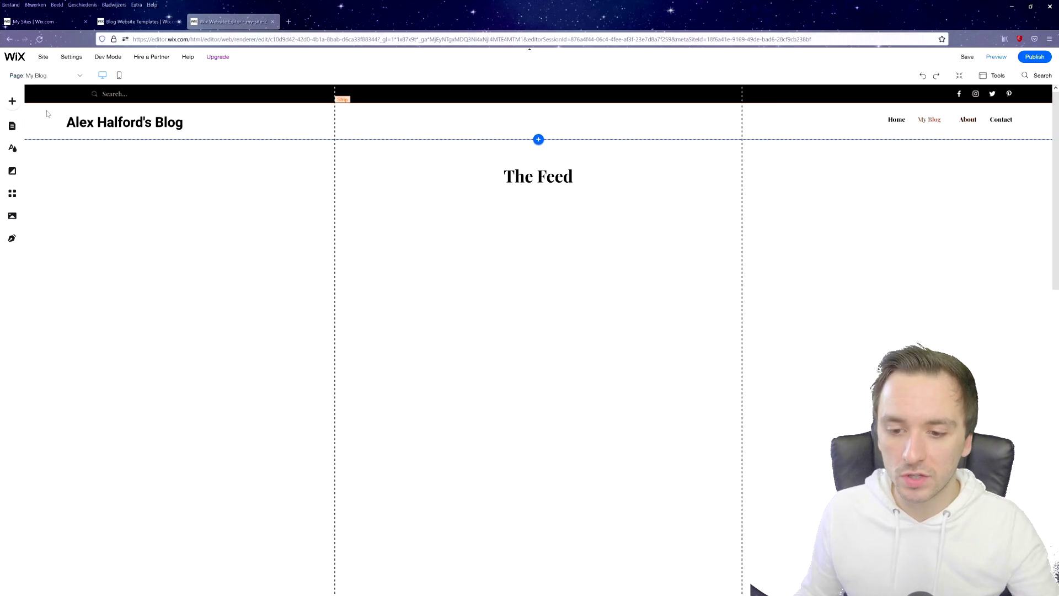
{"action": "double_click", "coordinate": [538, 176]}
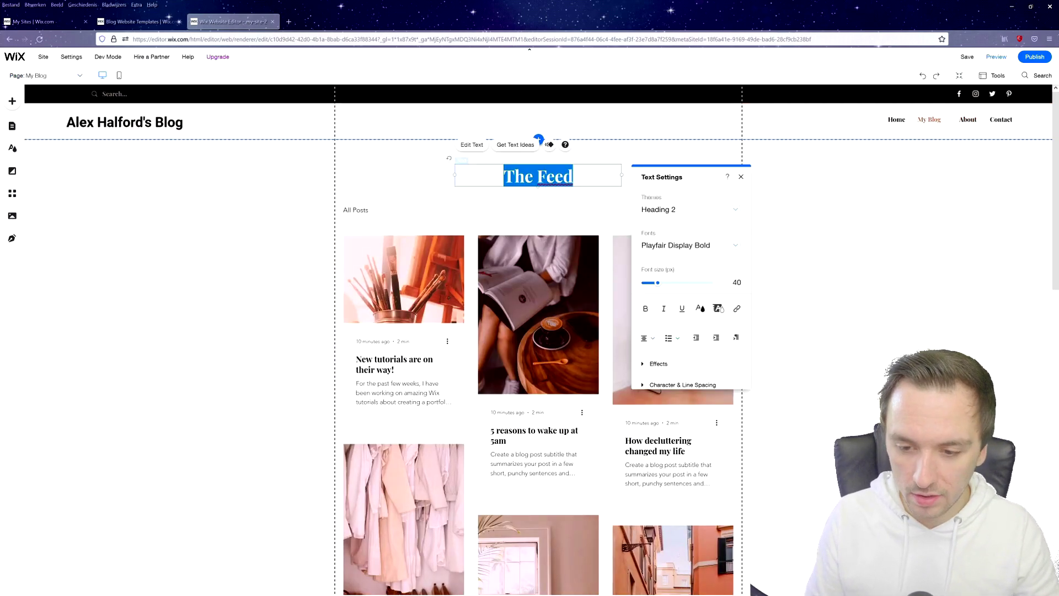
{"action": "type", "text": "The Blog"}
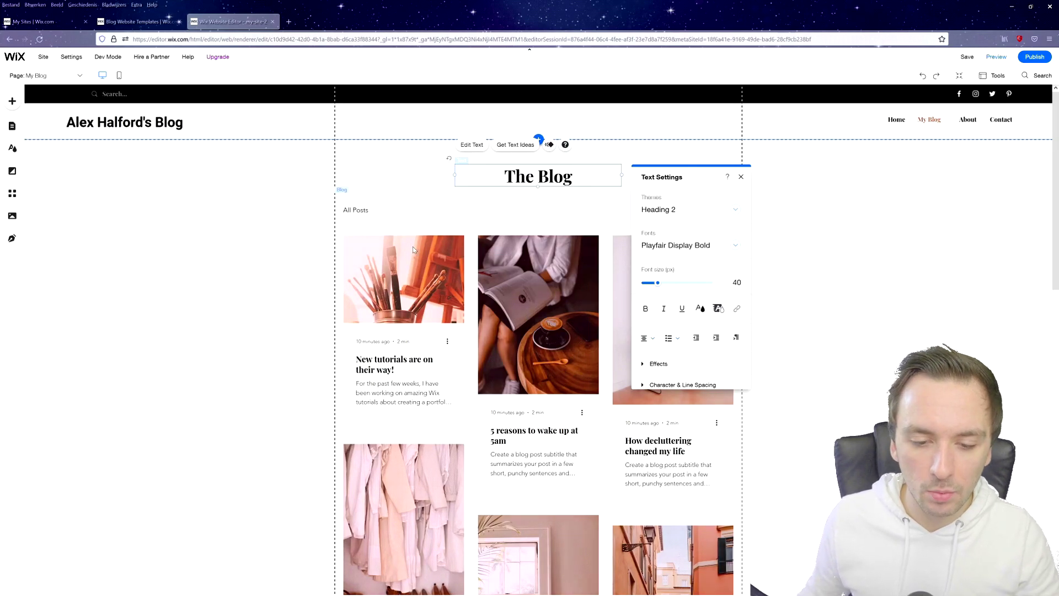
{"action": "left_click", "coordinate": [423, 299]}
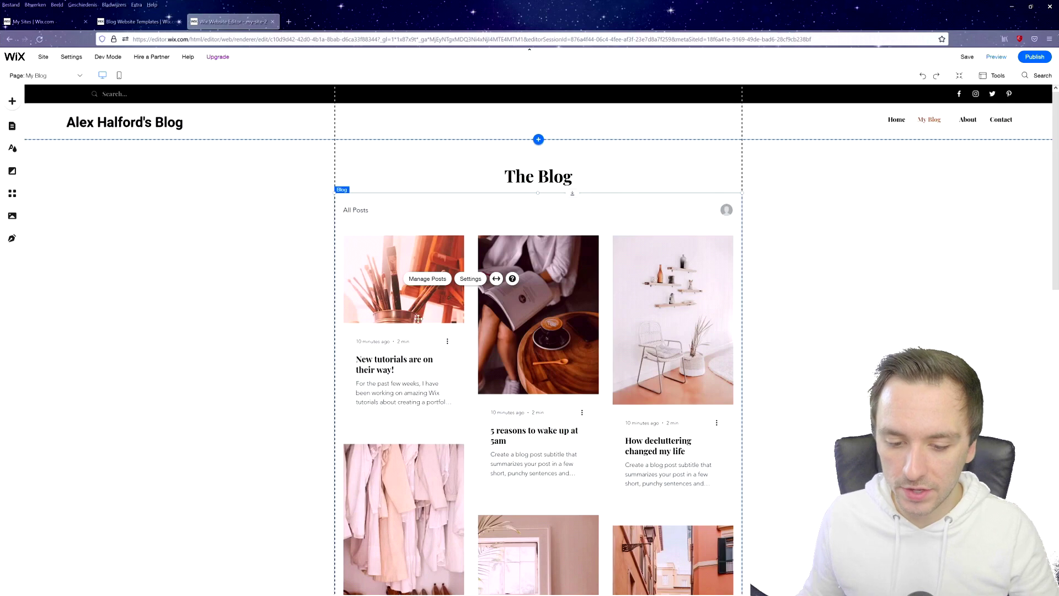
{"action": "left_click", "coordinate": [457, 280]}
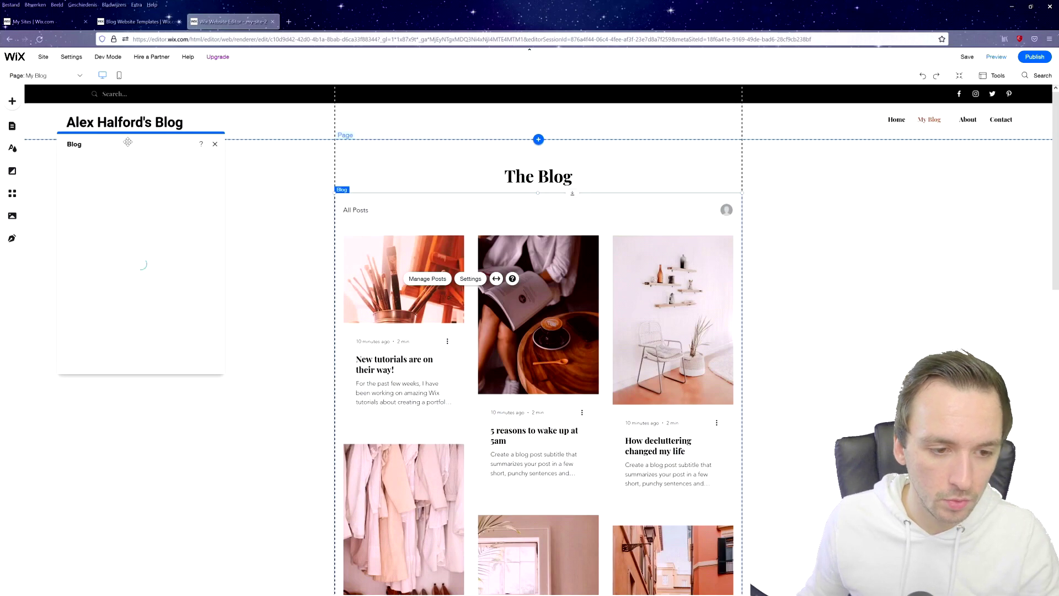
In the Blog Menu design, set clicked and hover font colour to red and alert icon to dark grey.
{"action": "left_click_drag", "start_coordinate": [127, 142], "coordinate": [212, 162]}
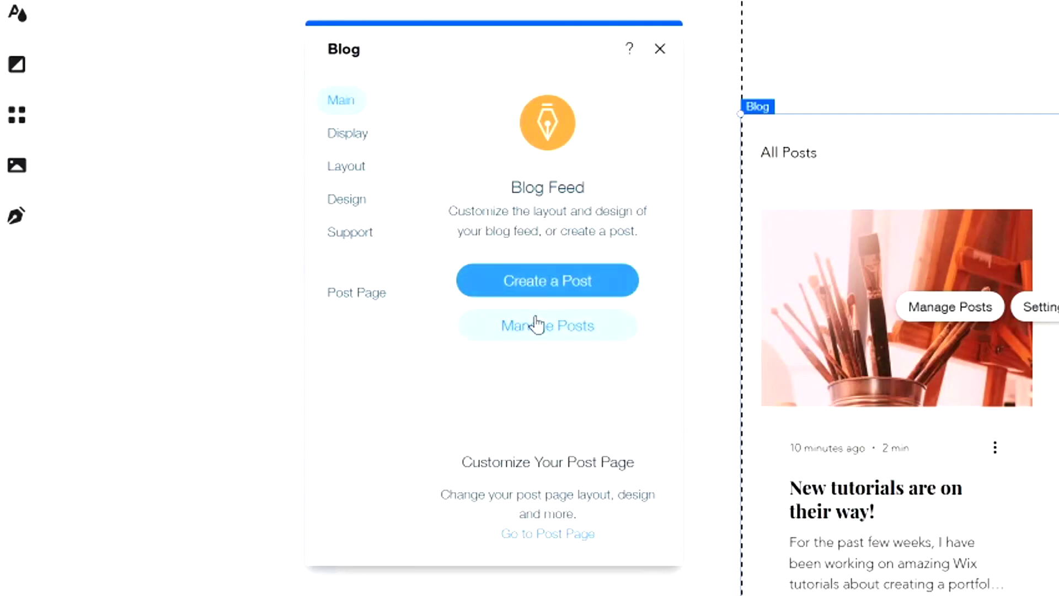
{"action": "left_click", "coordinate": [352, 139]}
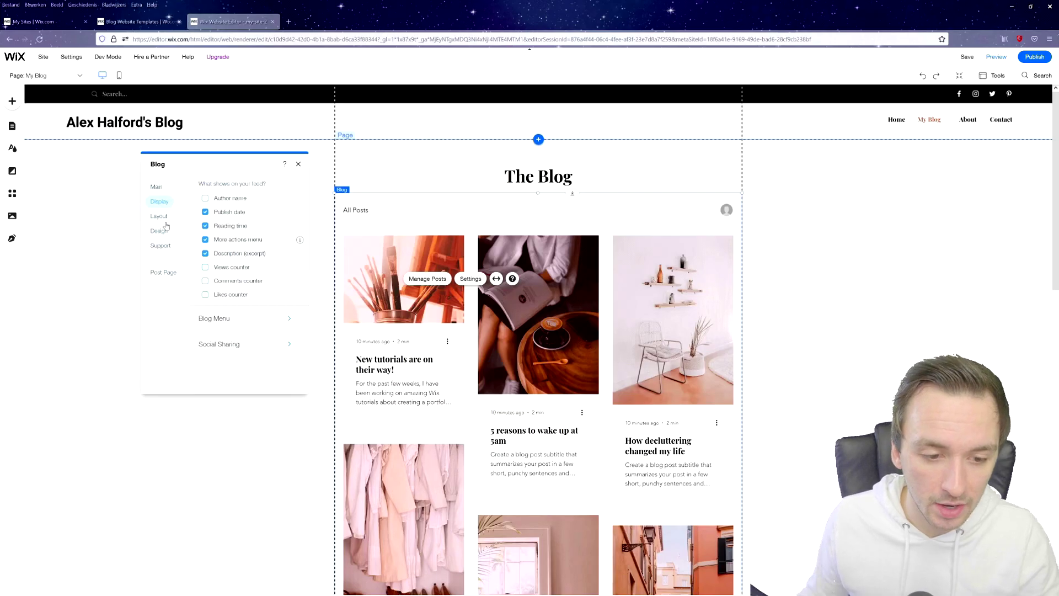
{"action": "left_click", "coordinate": [160, 230]}
{"action": "left_click", "coordinate": [242, 190]}
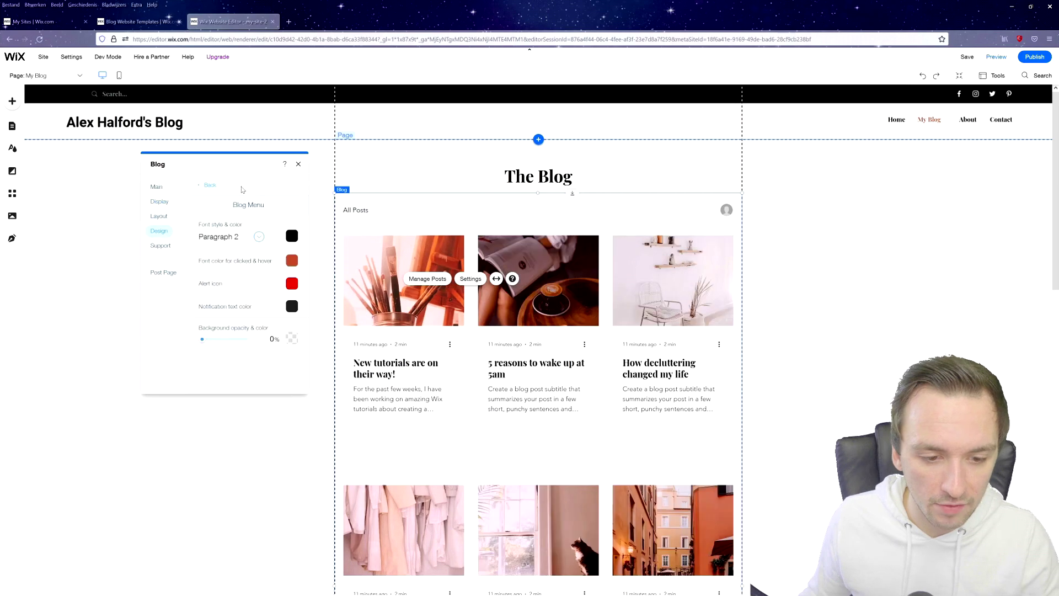
{"action": "left_click", "coordinate": [291, 260]}
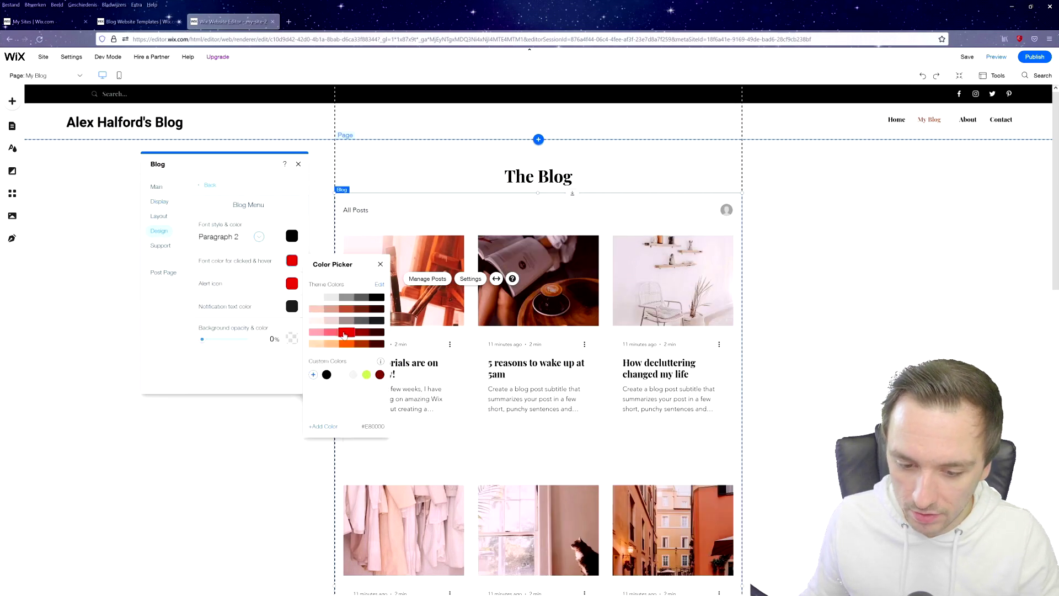
{"action": "left_click", "coordinate": [289, 284]}
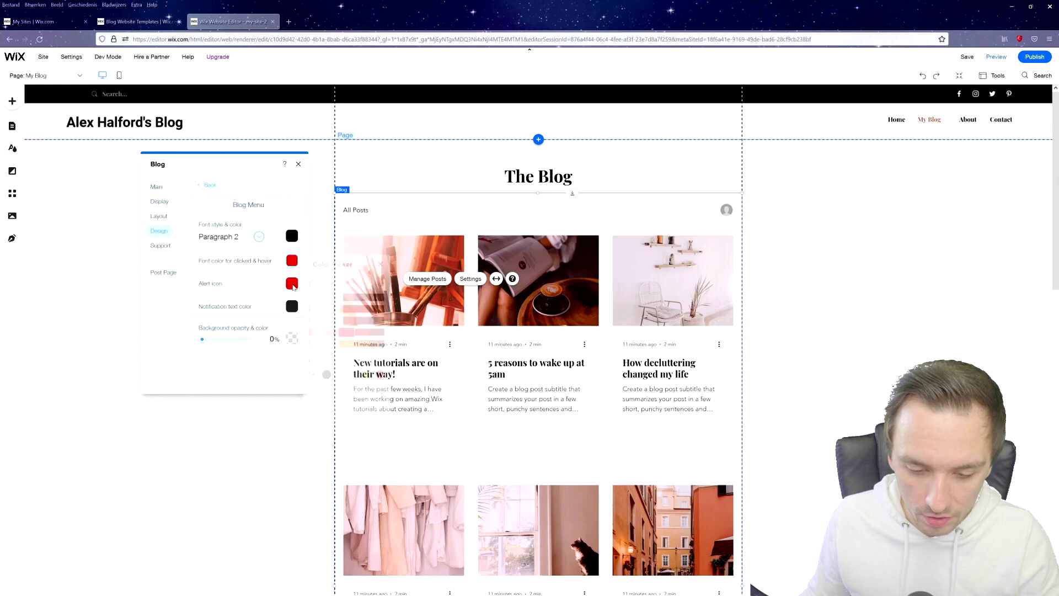
{"action": "left_click", "coordinate": [291, 285]}
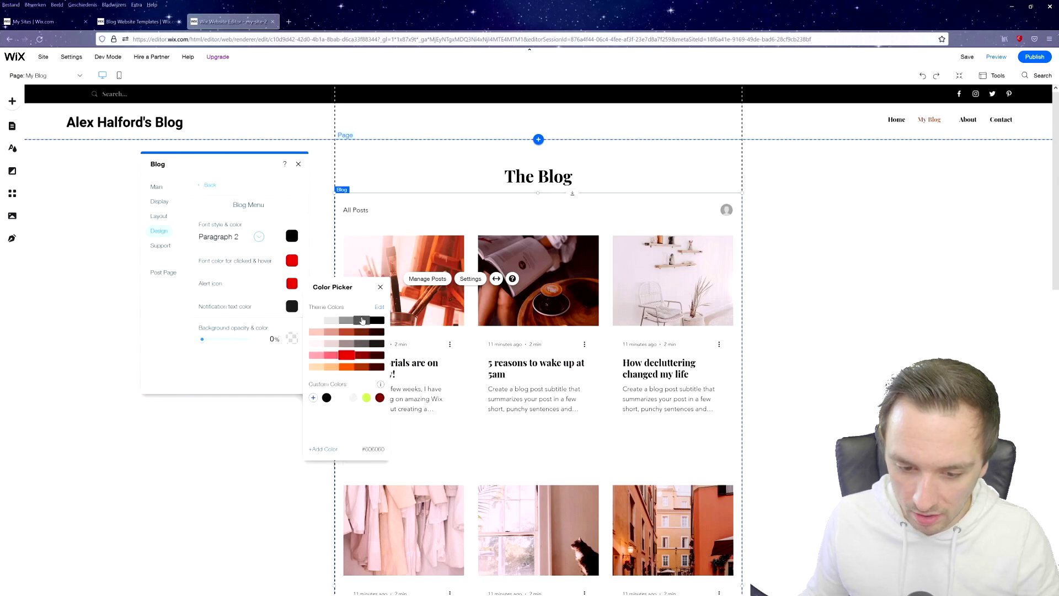
{"action": "left_click", "coordinate": [380, 287]}
{"action": "left_click", "coordinate": [297, 164]}
{"action": "scroll", "coordinate": [326, 330], "scroll_direction": "down", "scroll_amount": 8}
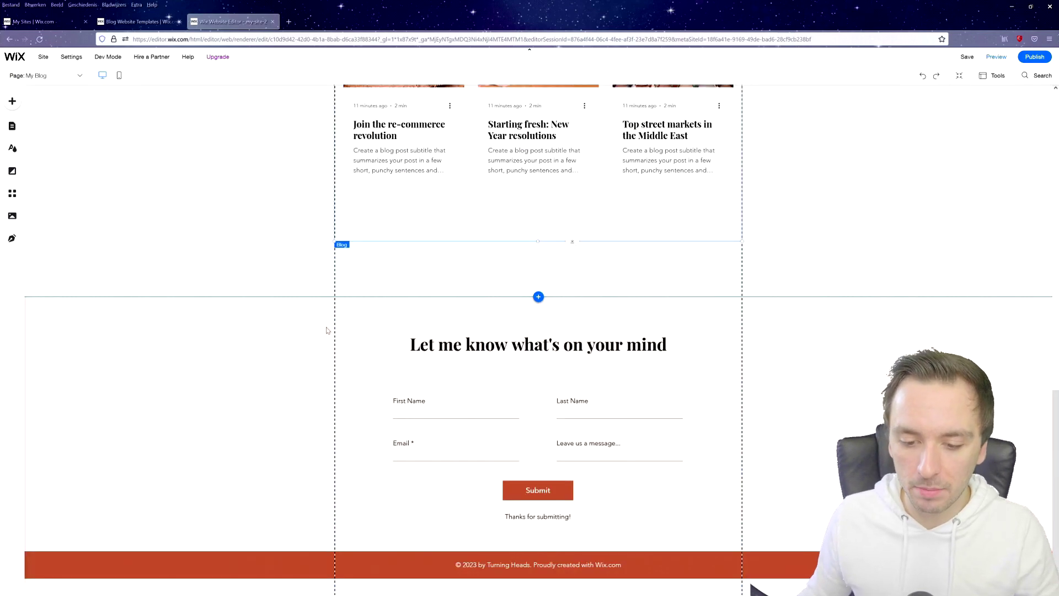
Change the contact form heading to 'Let's stay in touch!'.
{"action": "double_click", "coordinate": [490, 346]}
{"action": "left_click", "coordinate": [589, 350]}
{"action": "key", "text": "ctrl+a"}
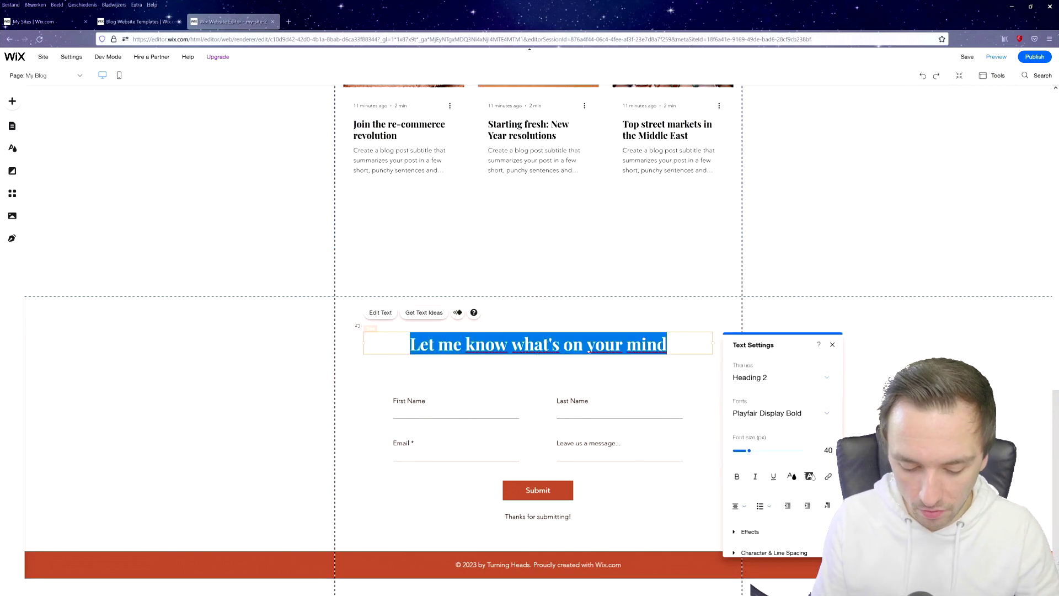
{"action": "type", "text": "Let's stay in touch!"}
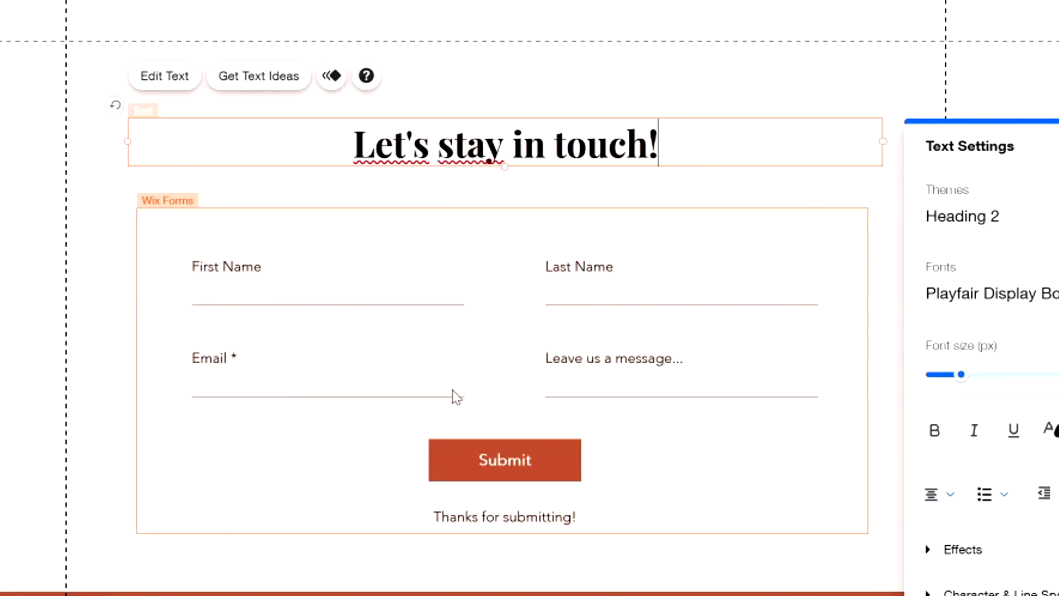
Replace the form's thank-you message with 'We will get back to you short!'.
{"action": "left_click", "coordinate": [544, 529]}
{"action": "double_click", "coordinate": [539, 516]}
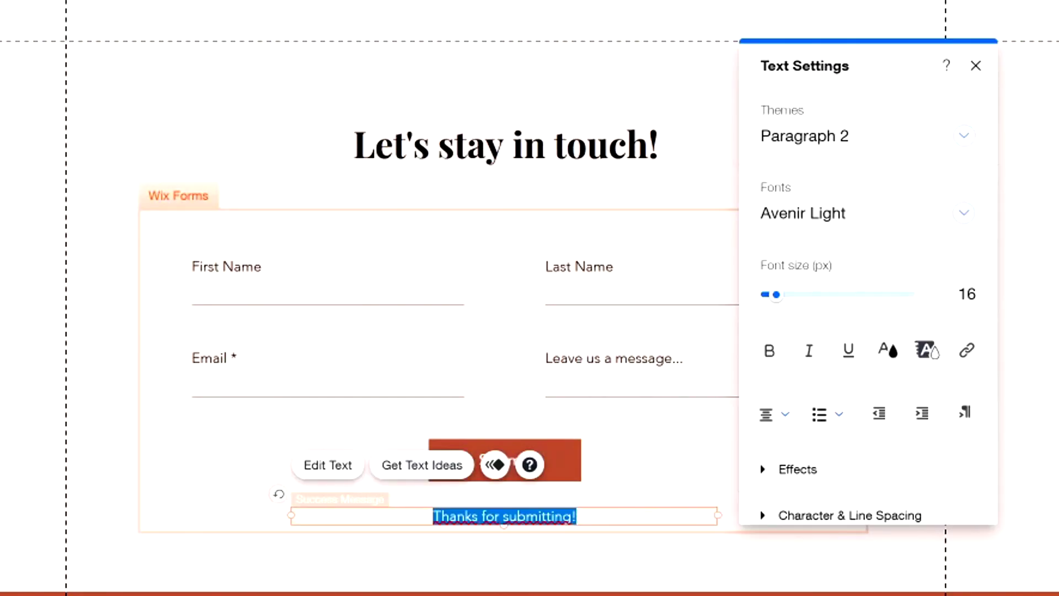
{"action": "type", "text": "We"}
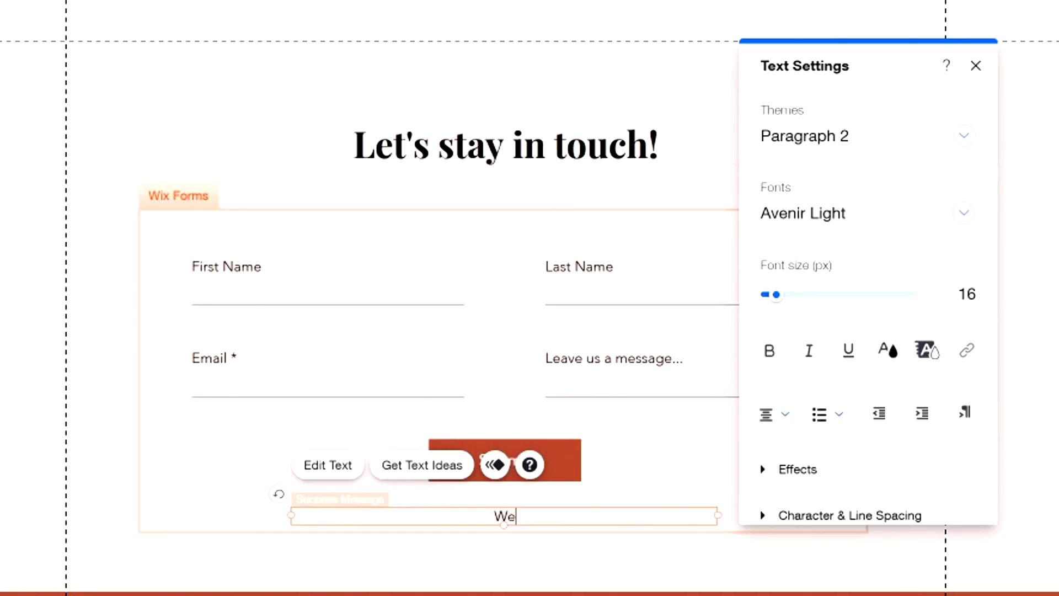
{"action": "type", "text": " will get back to you "}
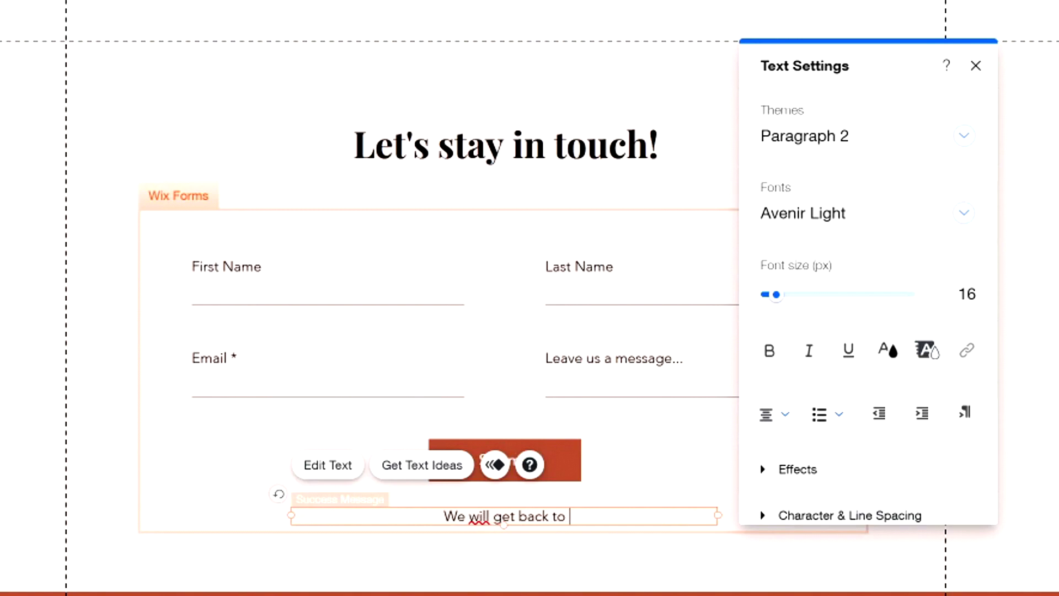
{"action": "type", "text": "short!"}
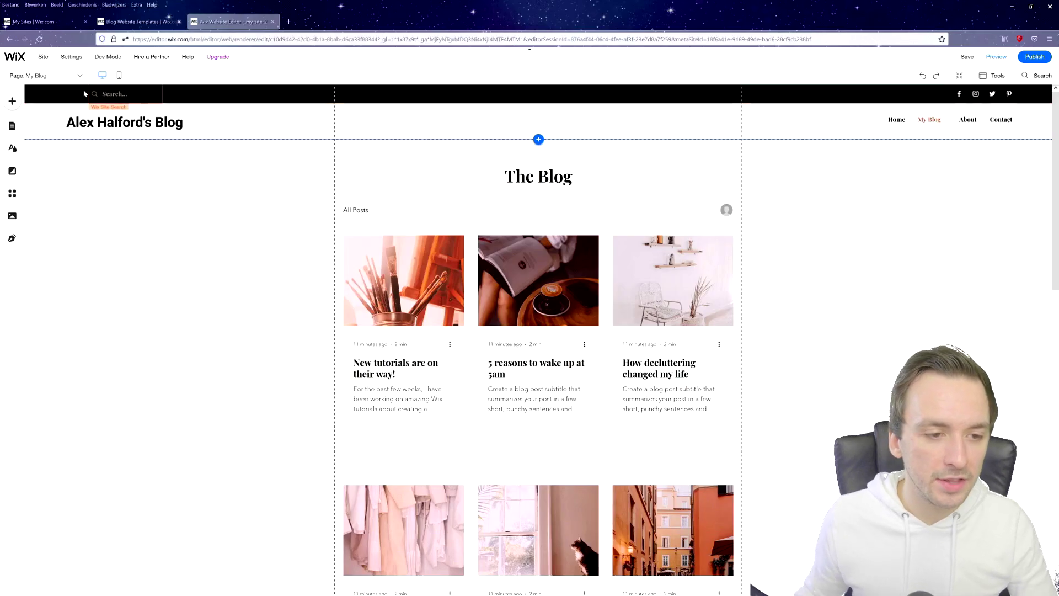
{"action": "left_click", "coordinate": [13, 102]}
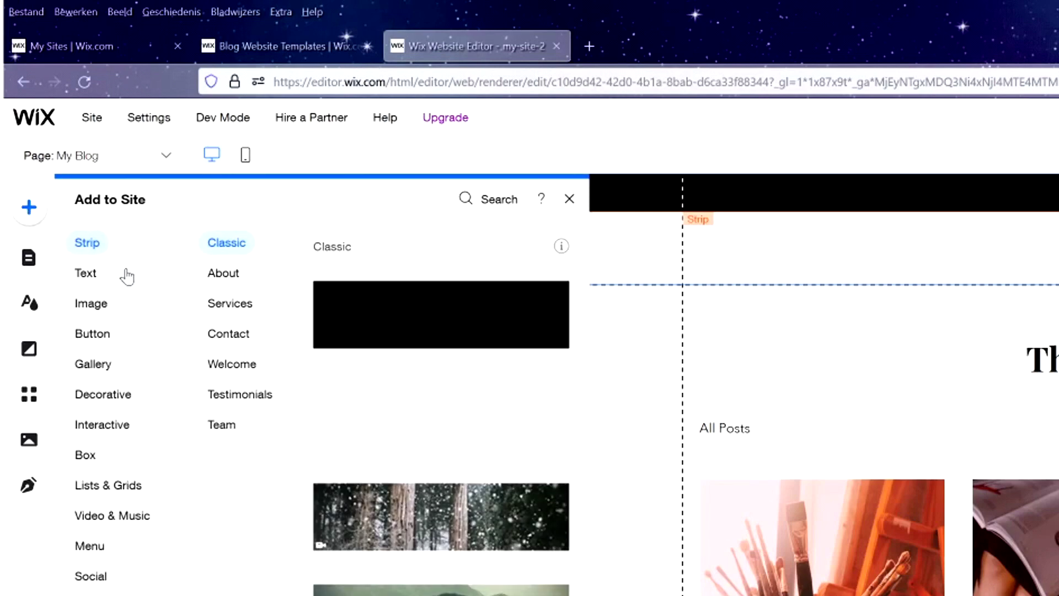
{"action": "left_click", "coordinate": [99, 275]}
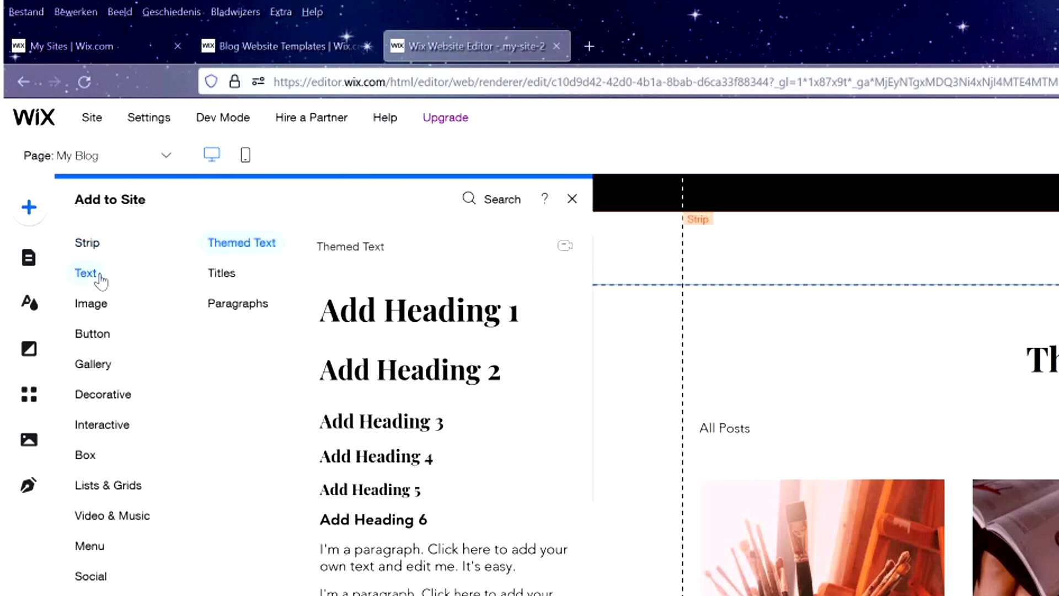
{"action": "left_click", "coordinate": [100, 302]}
{"action": "left_click", "coordinate": [114, 345]}
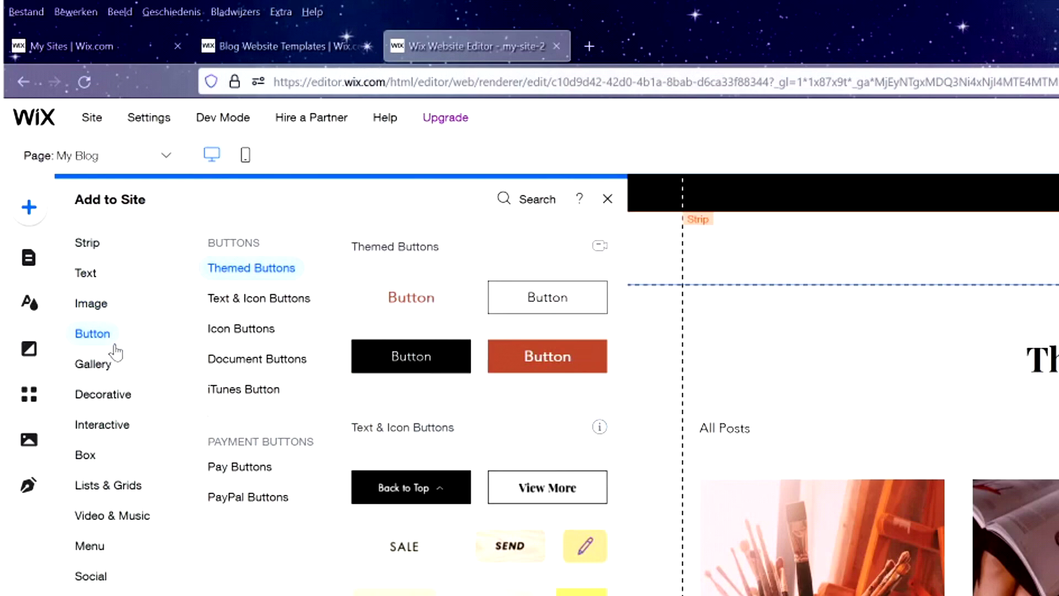
{"action": "left_click", "coordinate": [607, 198]}
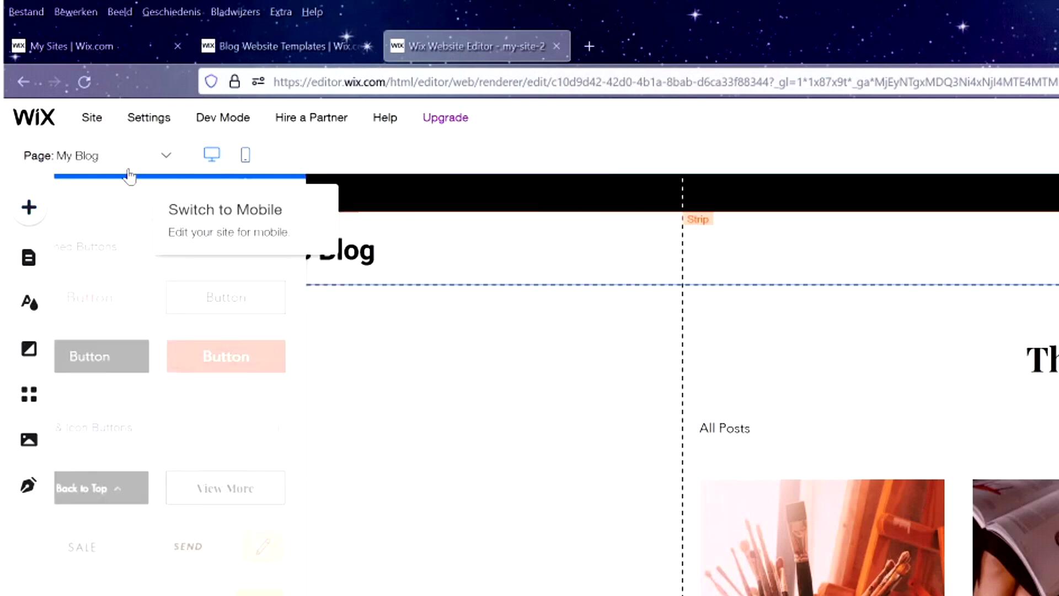
{"action": "left_click", "coordinate": [166, 155]}
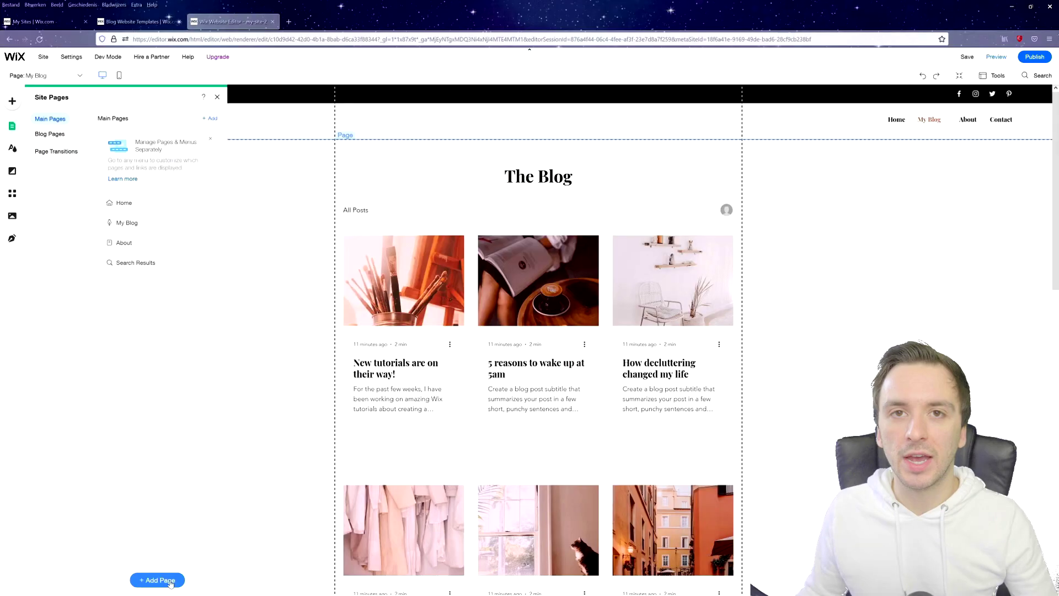
{"action": "key", "text": "Escape"}
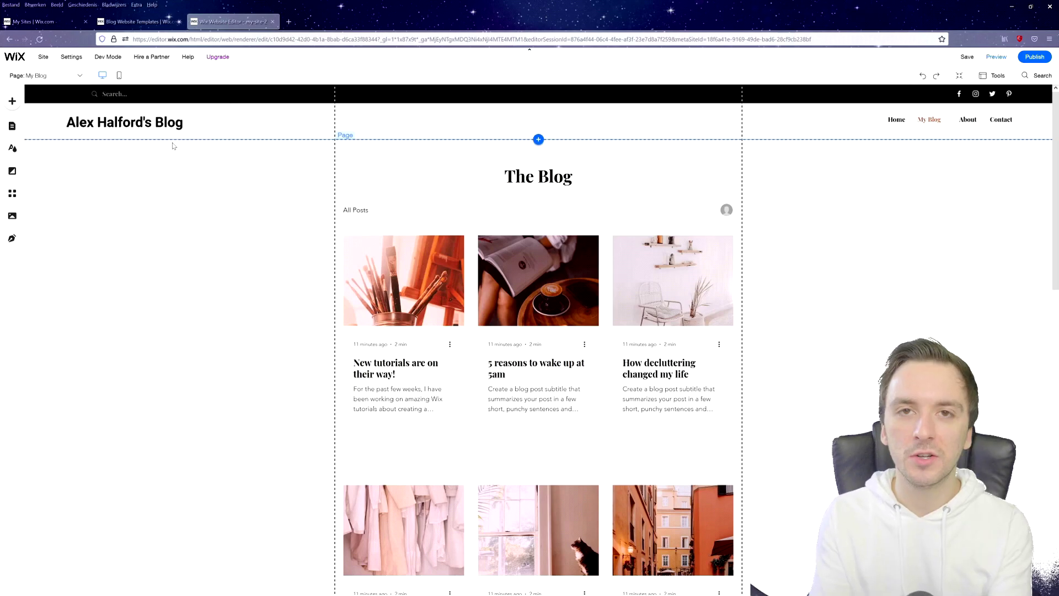